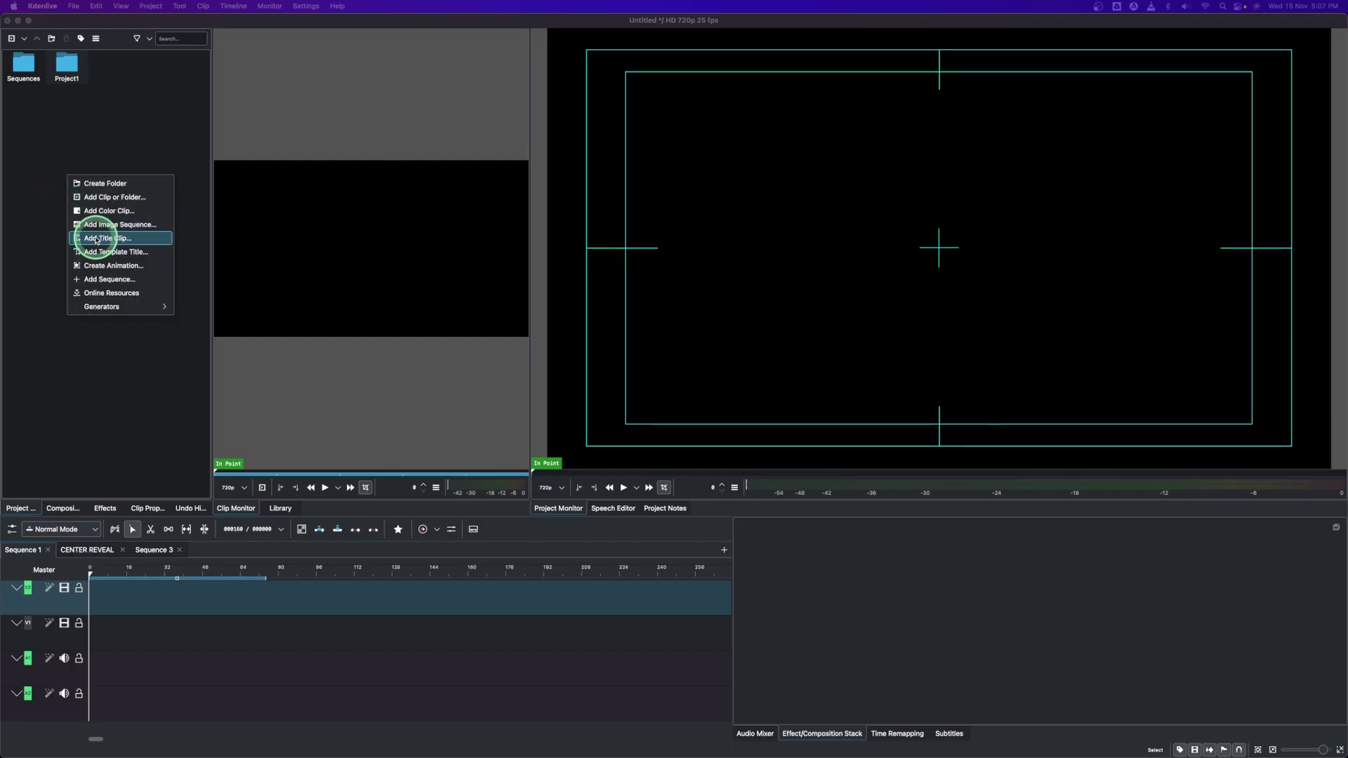
Type SAMPLE TEXT on a new title canvas and centre it horizontally and vertically
left_click(97, 239)
left_click(645, 285)
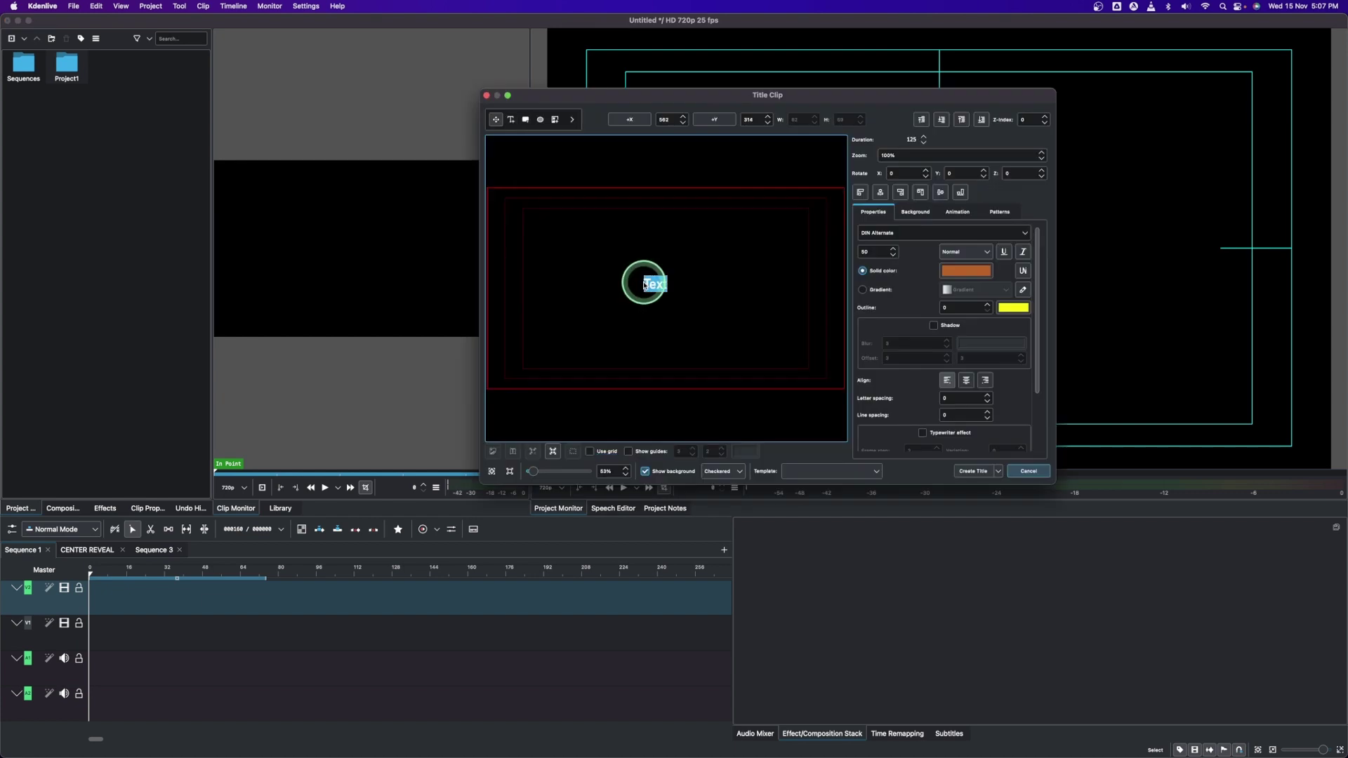
type("SAMPLE TEXT")
left_click(881, 191)
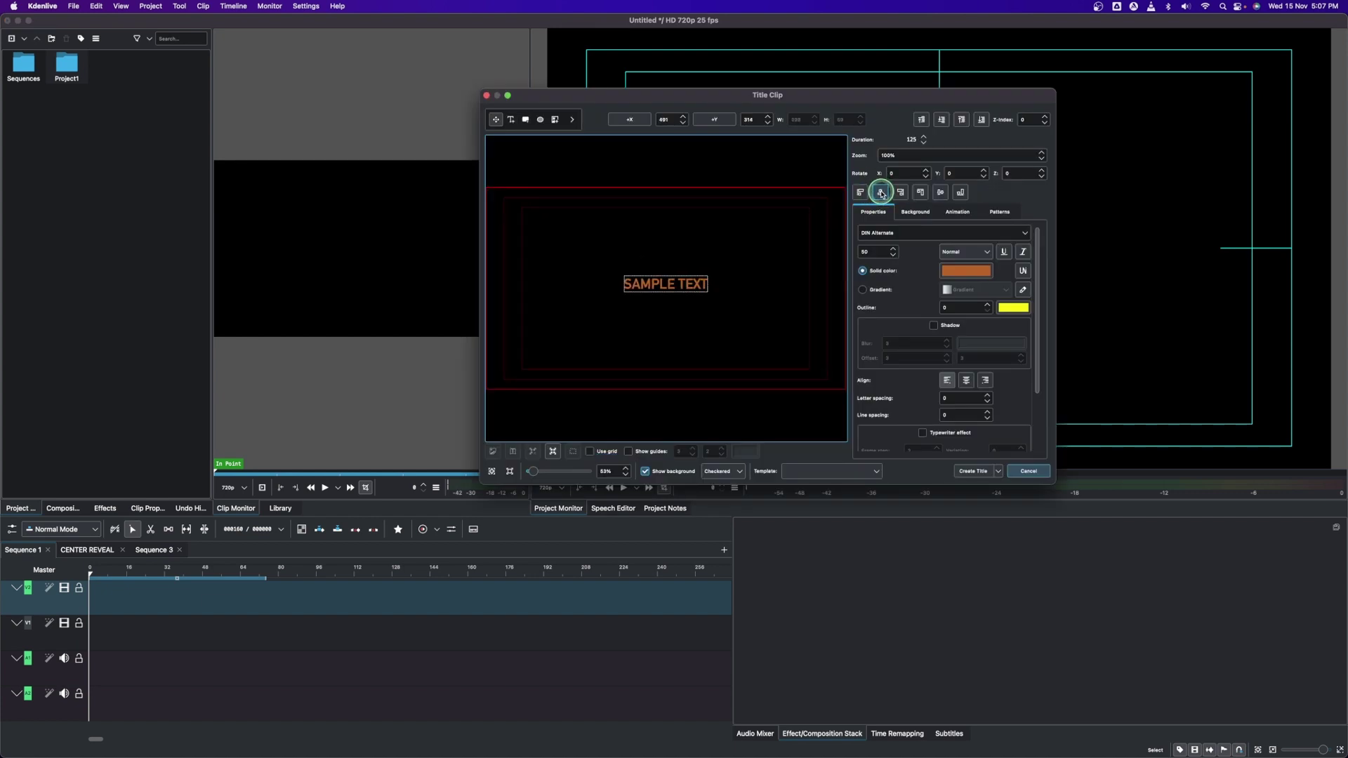
left_click(939, 192)
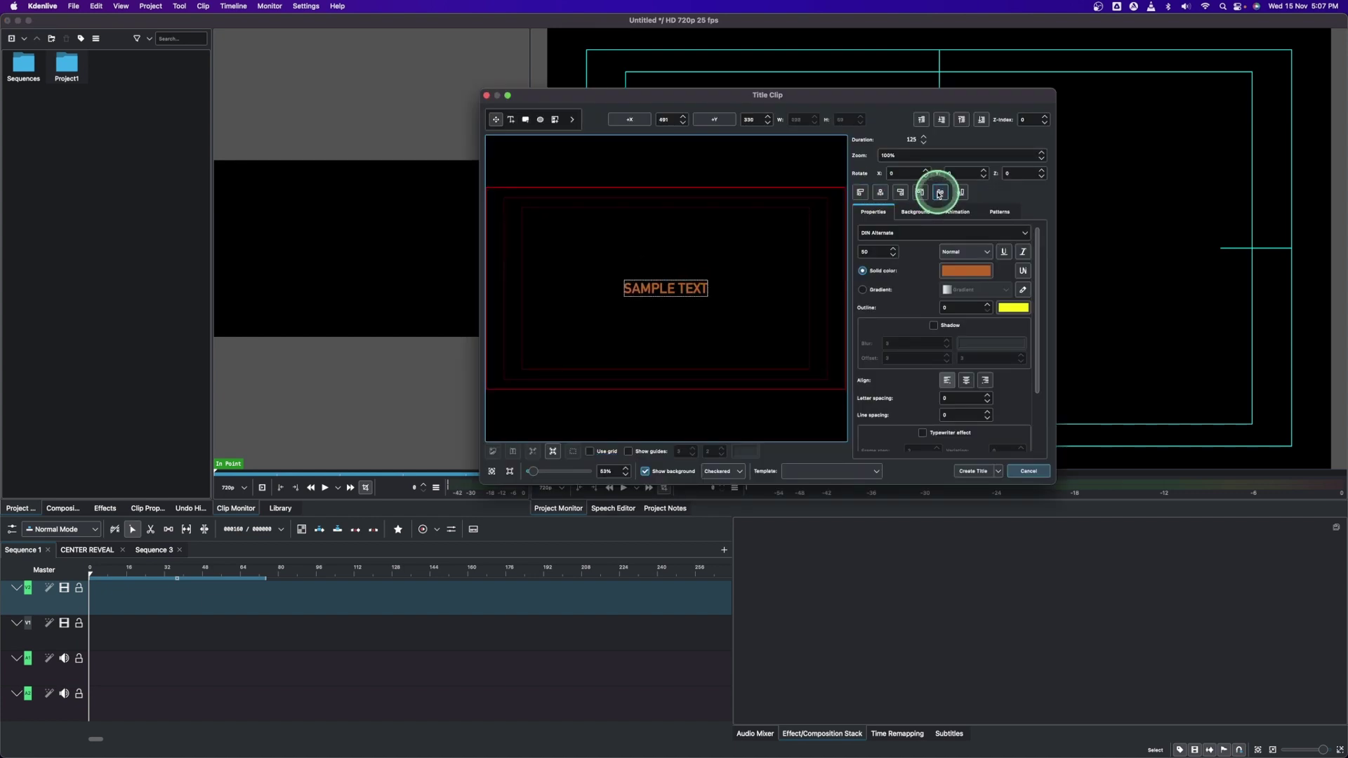
Keep the DIN Alternate font and orange colour, and add the title to the project bin
left_click(1025, 234)
left_click(1025, 235)
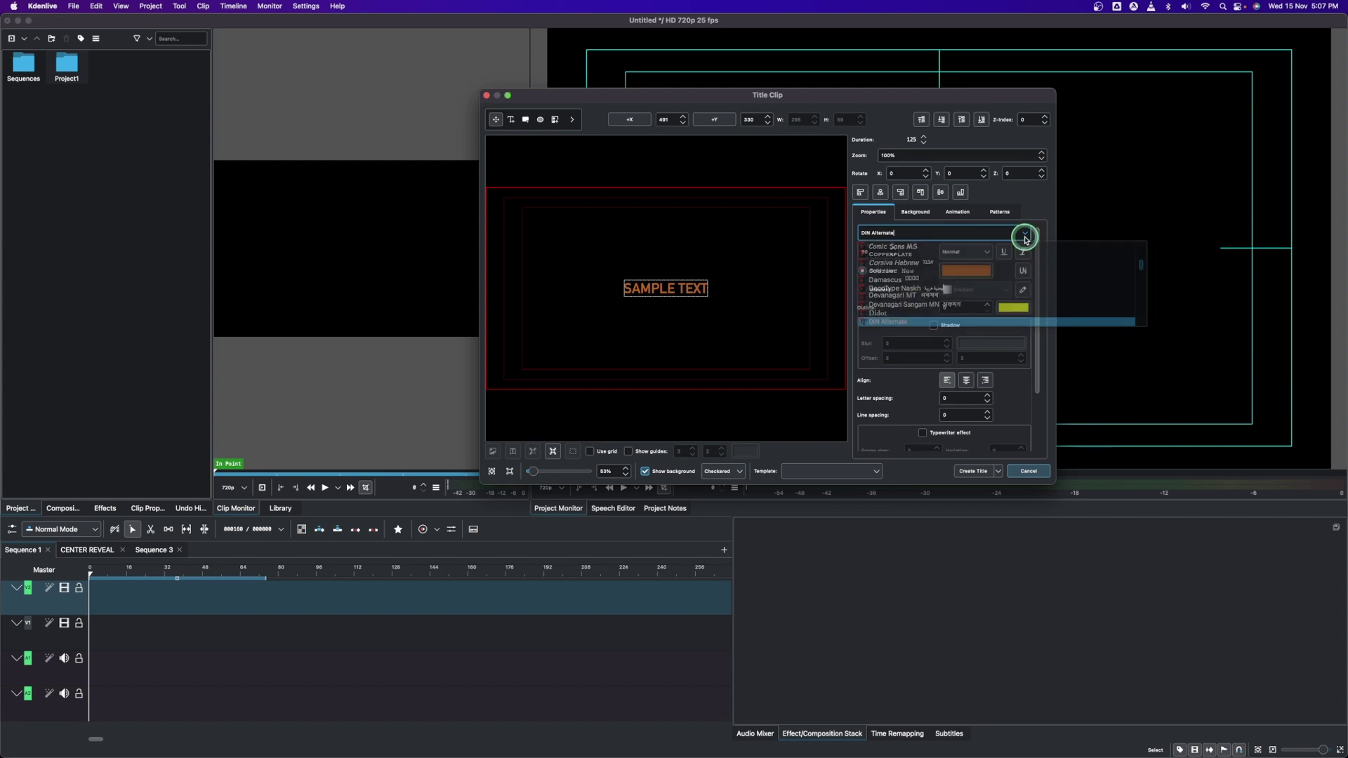
left_click(987, 274)
left_click(862, 674)
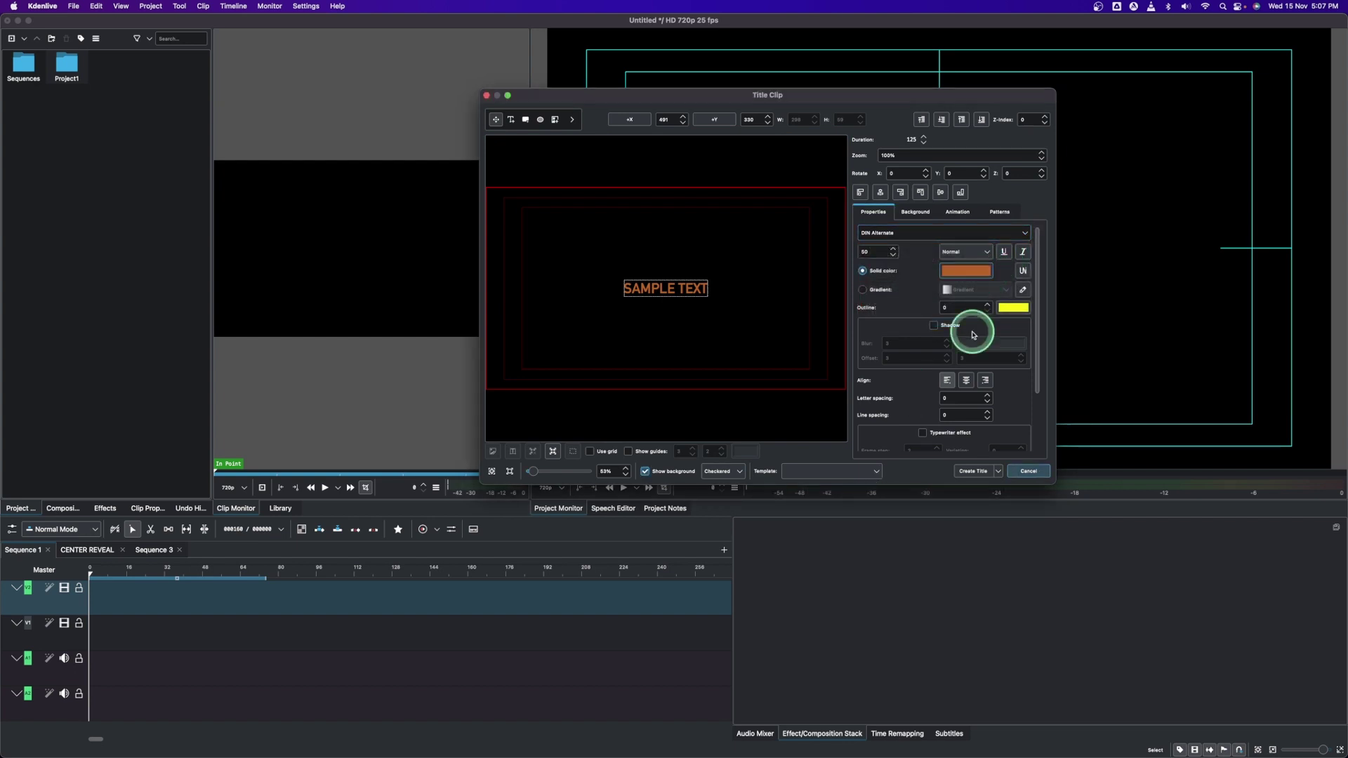
left_click(971, 472)
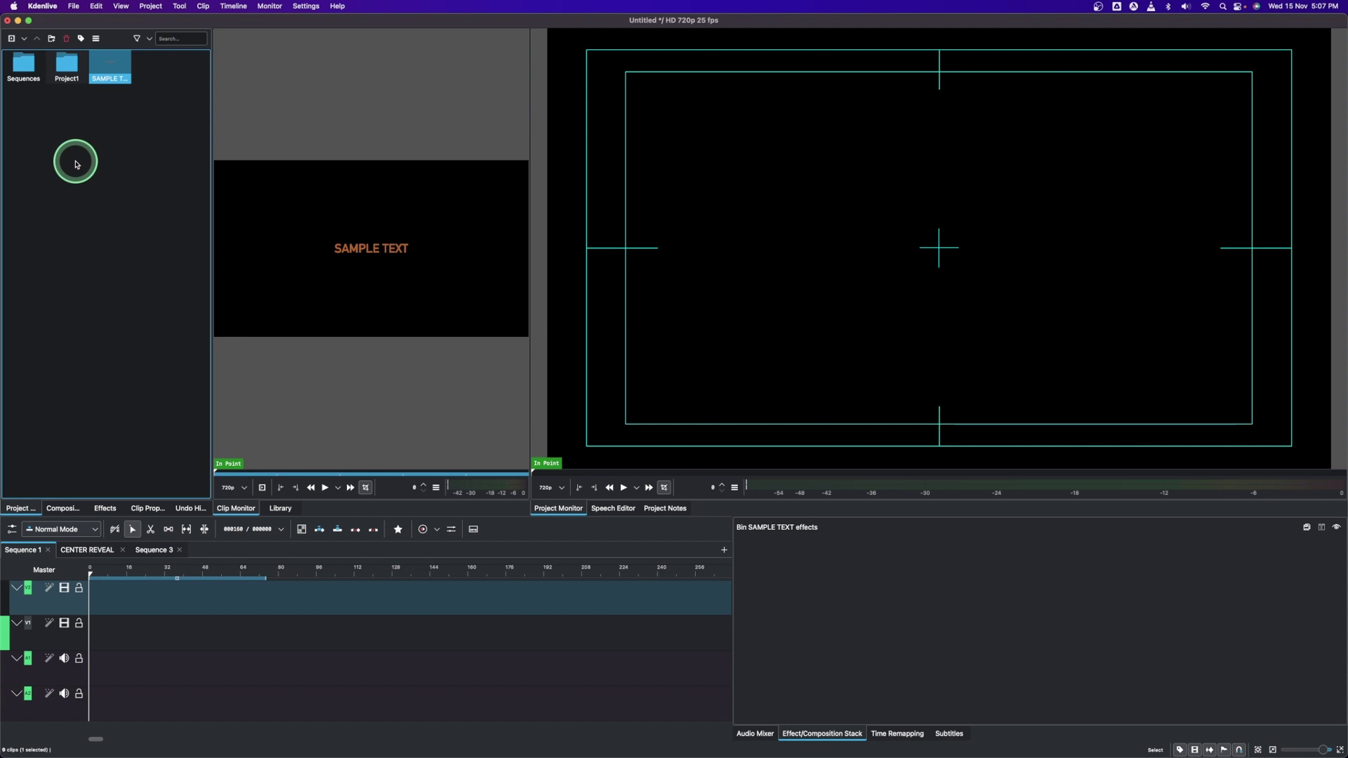
Create a yellow colour clip in the project bin
right_click(77, 164)
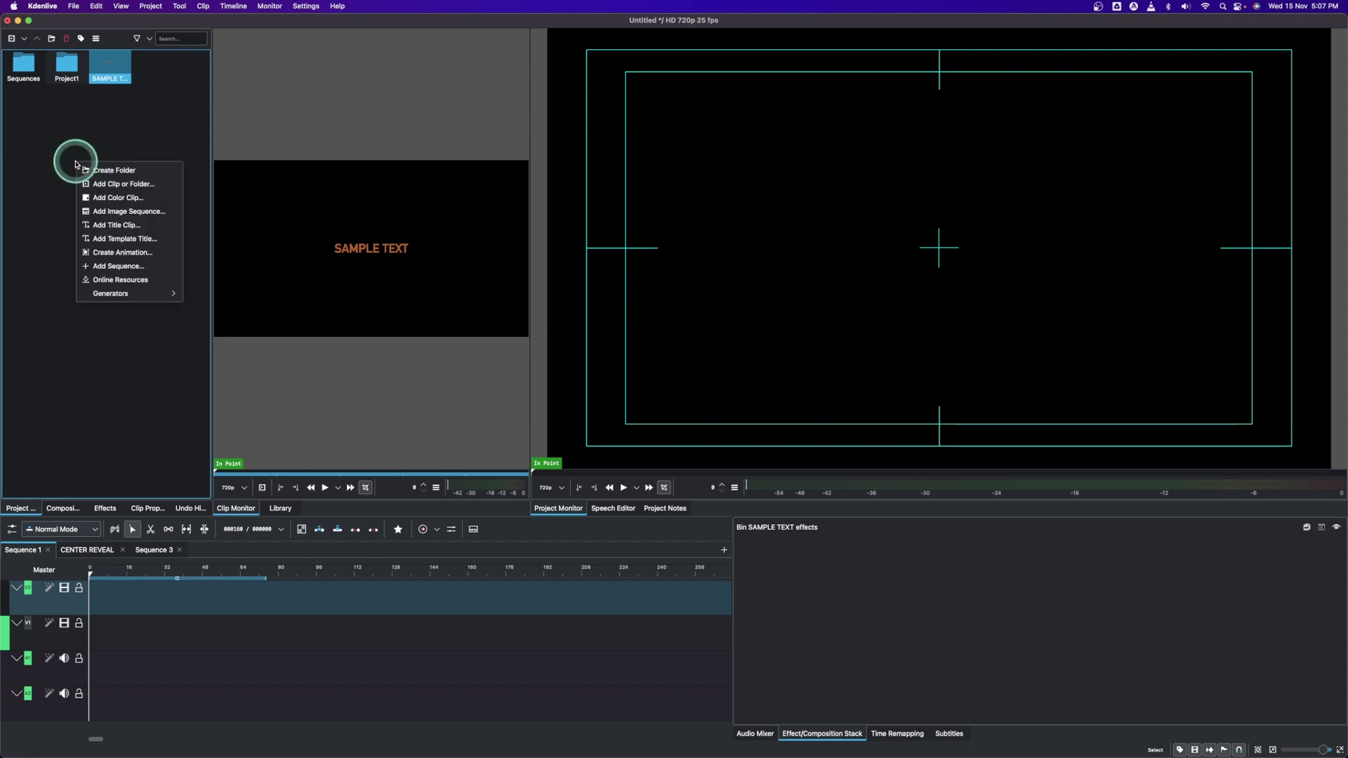
left_click(100, 198)
left_click(681, 379)
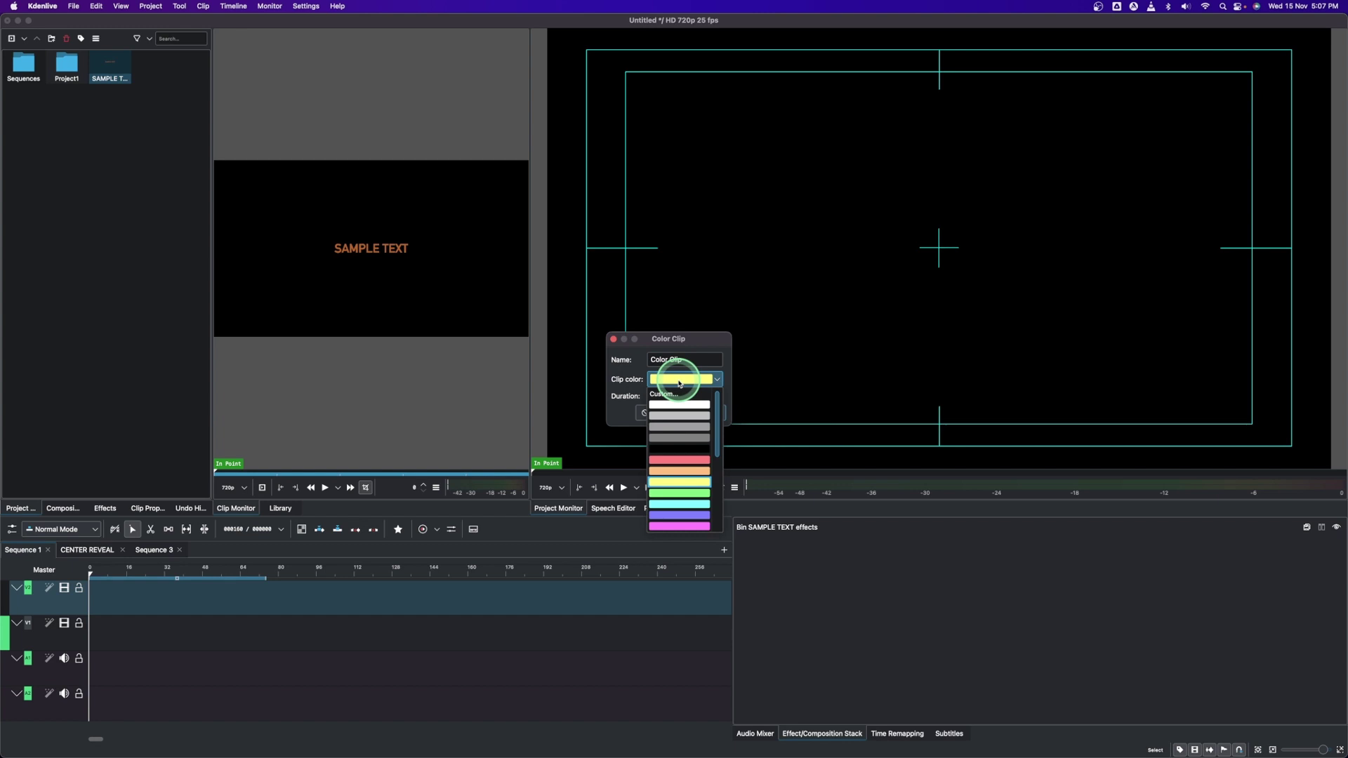
left_click(641, 374)
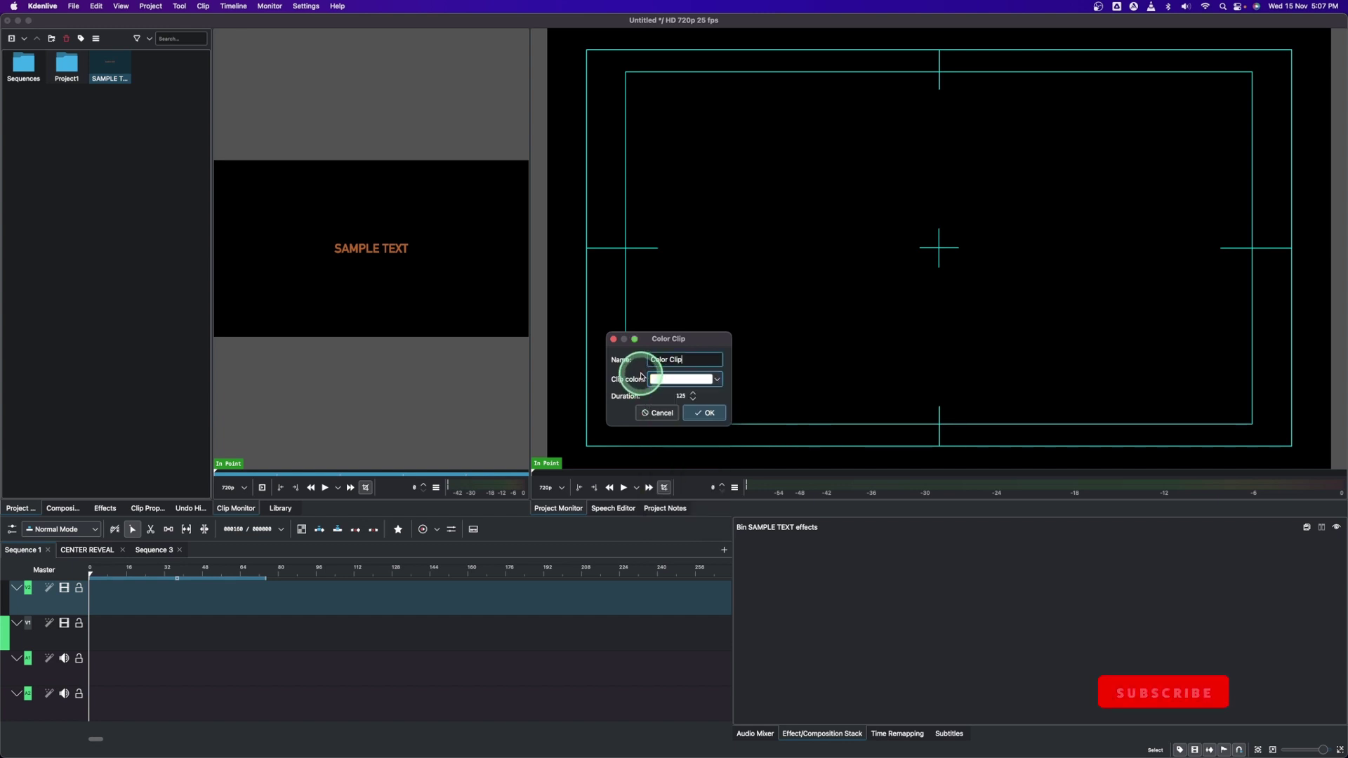
left_click(662, 379)
left_click(676, 472)
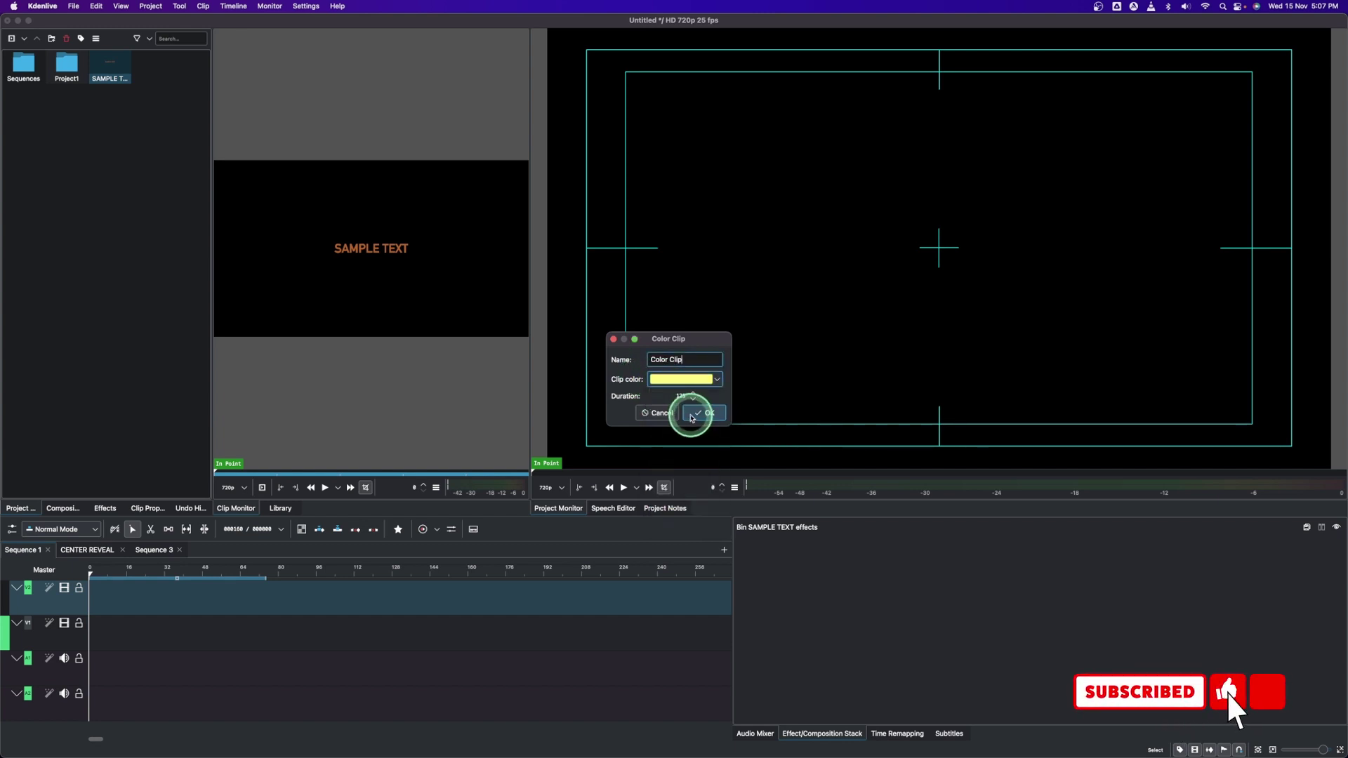
left_click(694, 414)
Place the yellow clip at the start of V1 and SAMPLE TEXT above it on V2
left_click(143, 73)
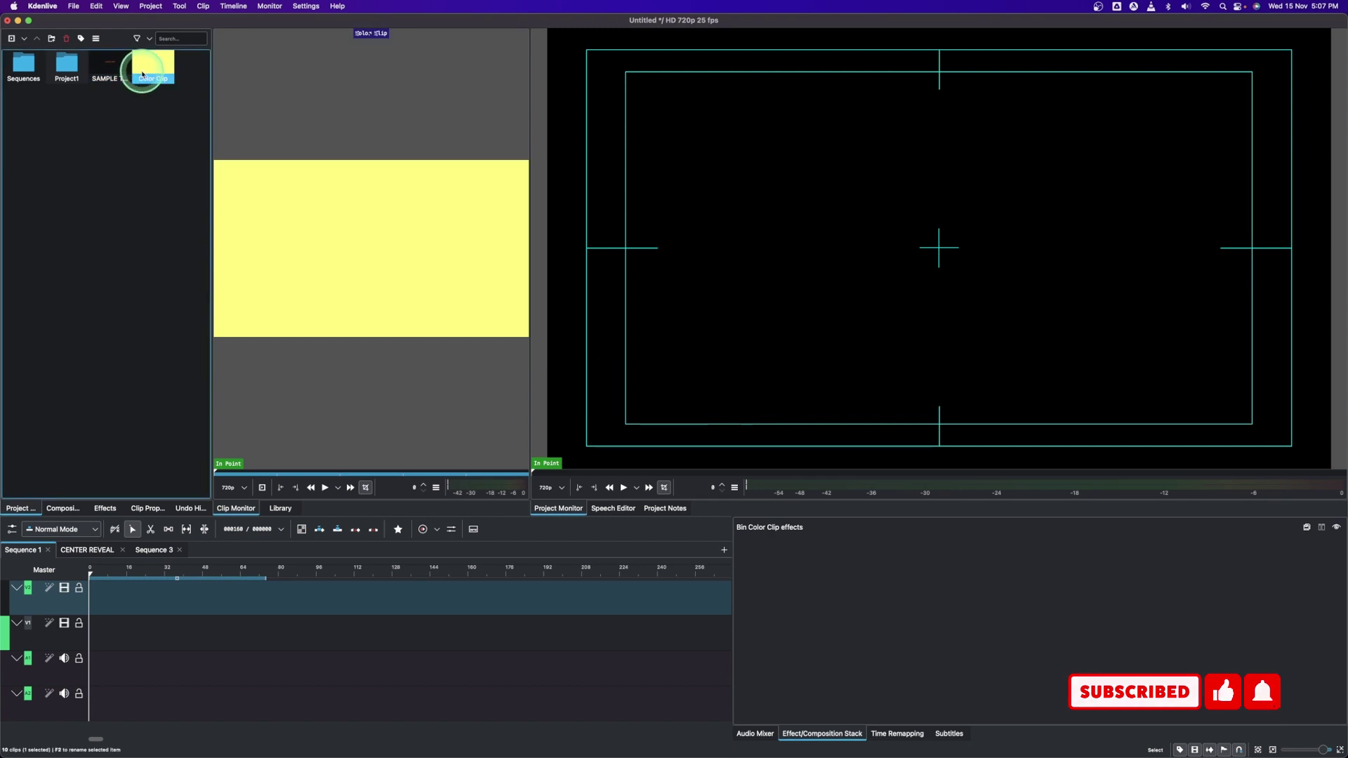
left_click_drag(143, 73, 121, 640)
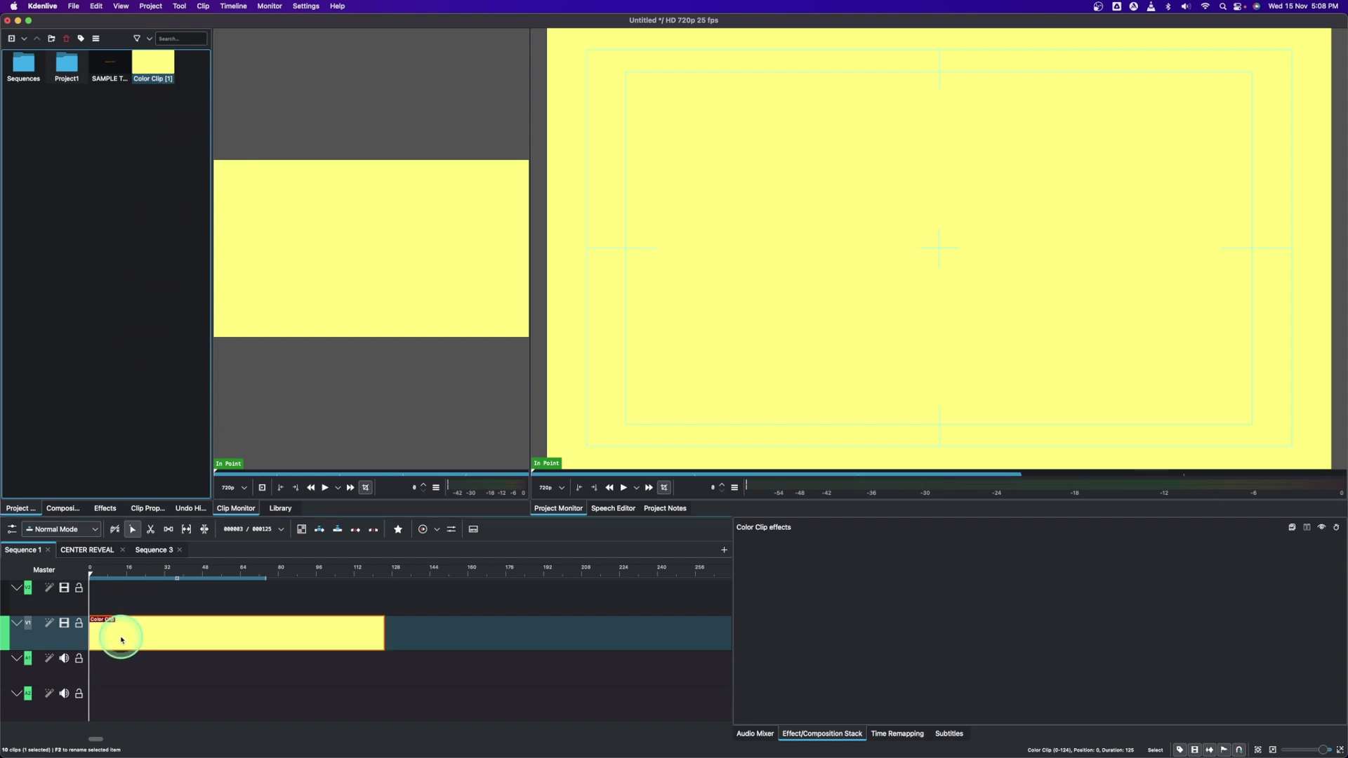
left_click(111, 66)
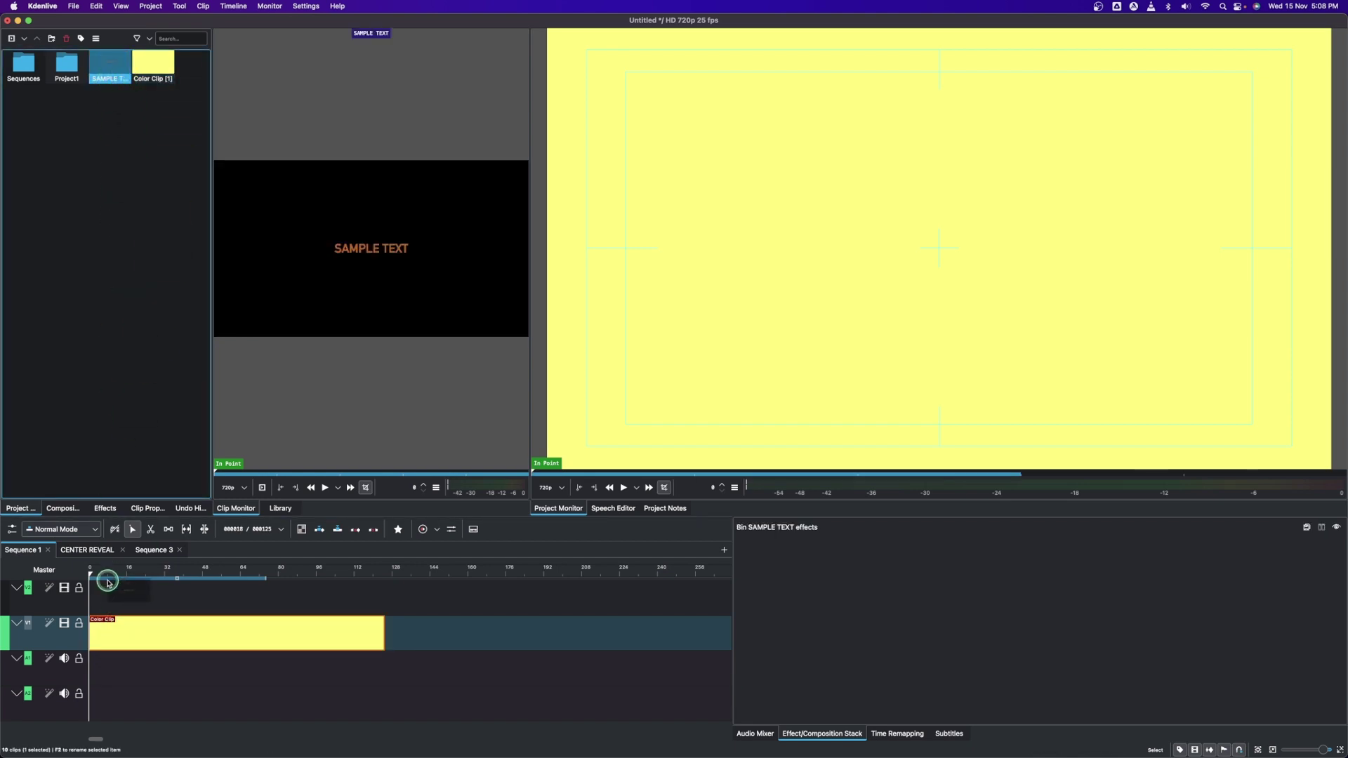
left_click_drag(107, 582, 92, 597)
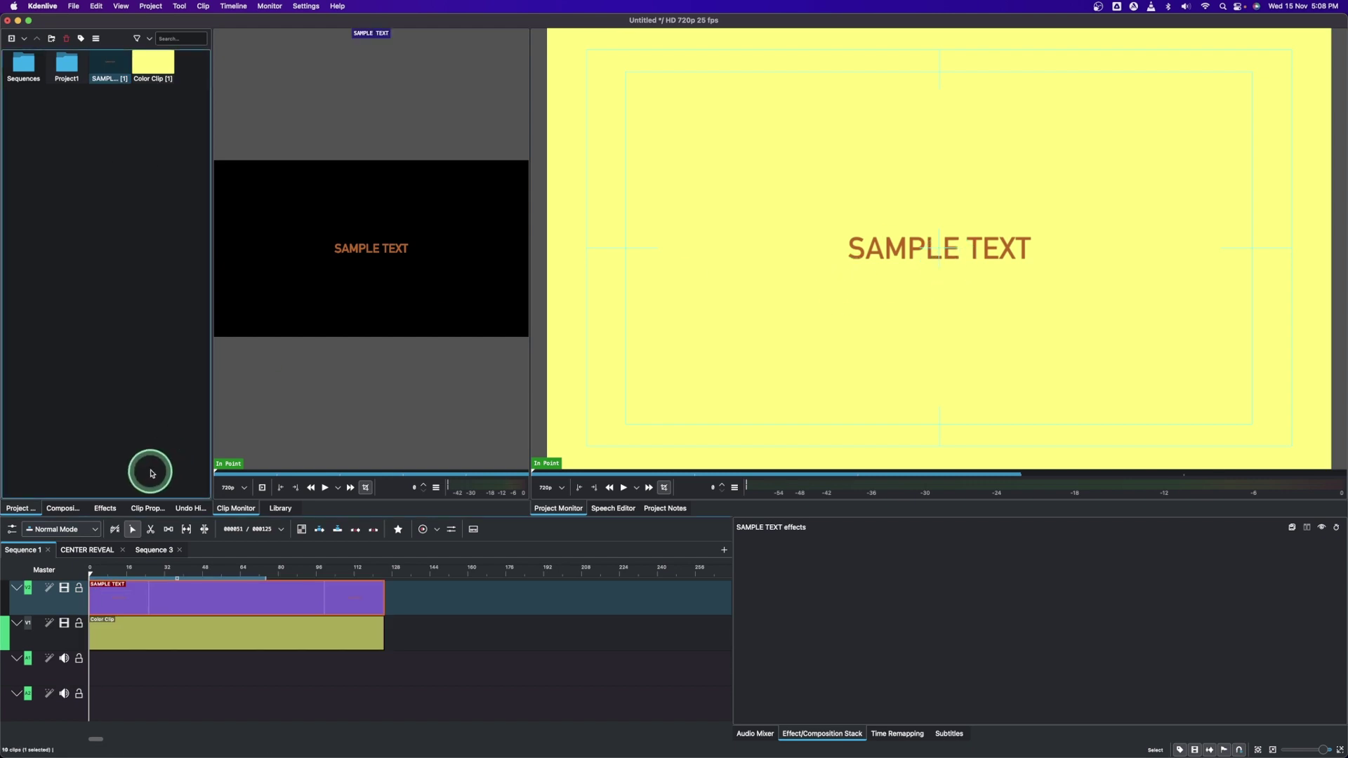
left_click(114, 512)
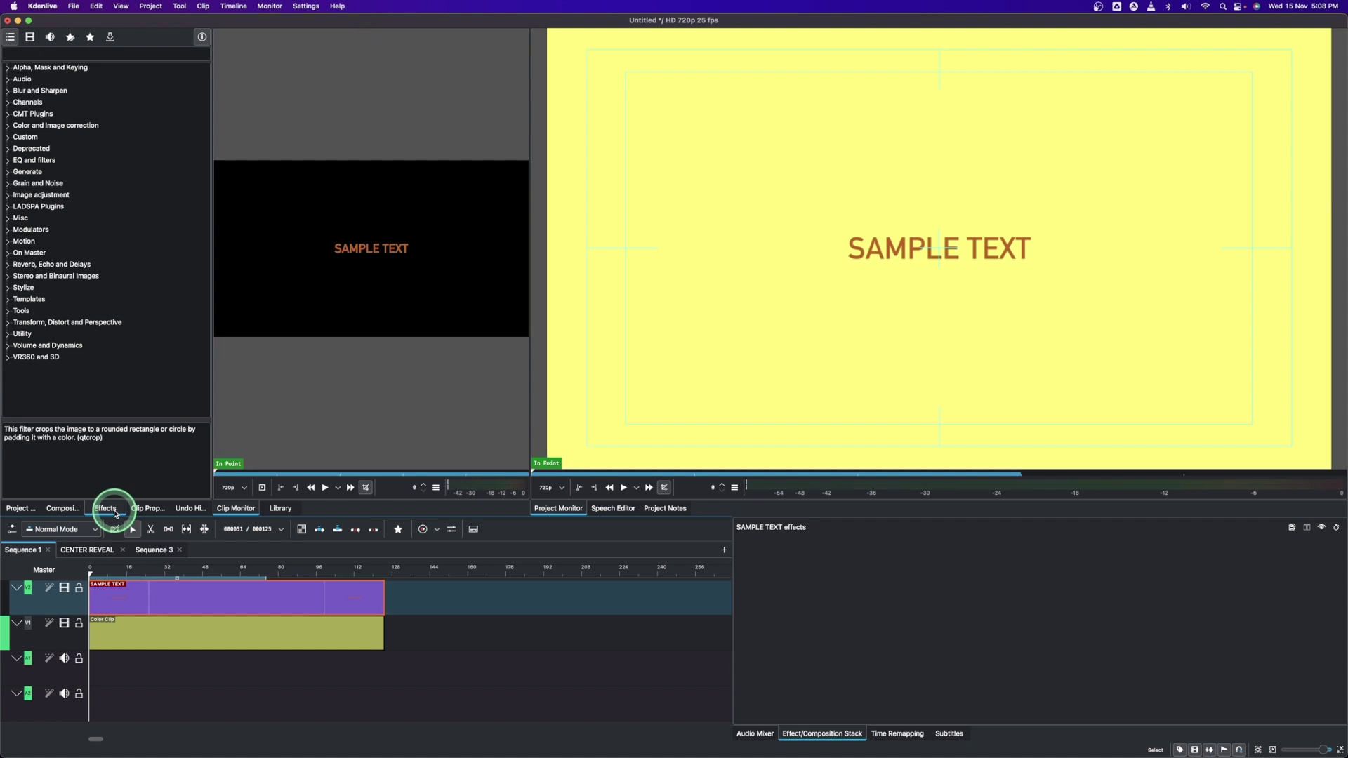
Apply Crop by padding from the favourite Transform, Distort and Perspective effects to the yellow clip
left_click(166, 635)
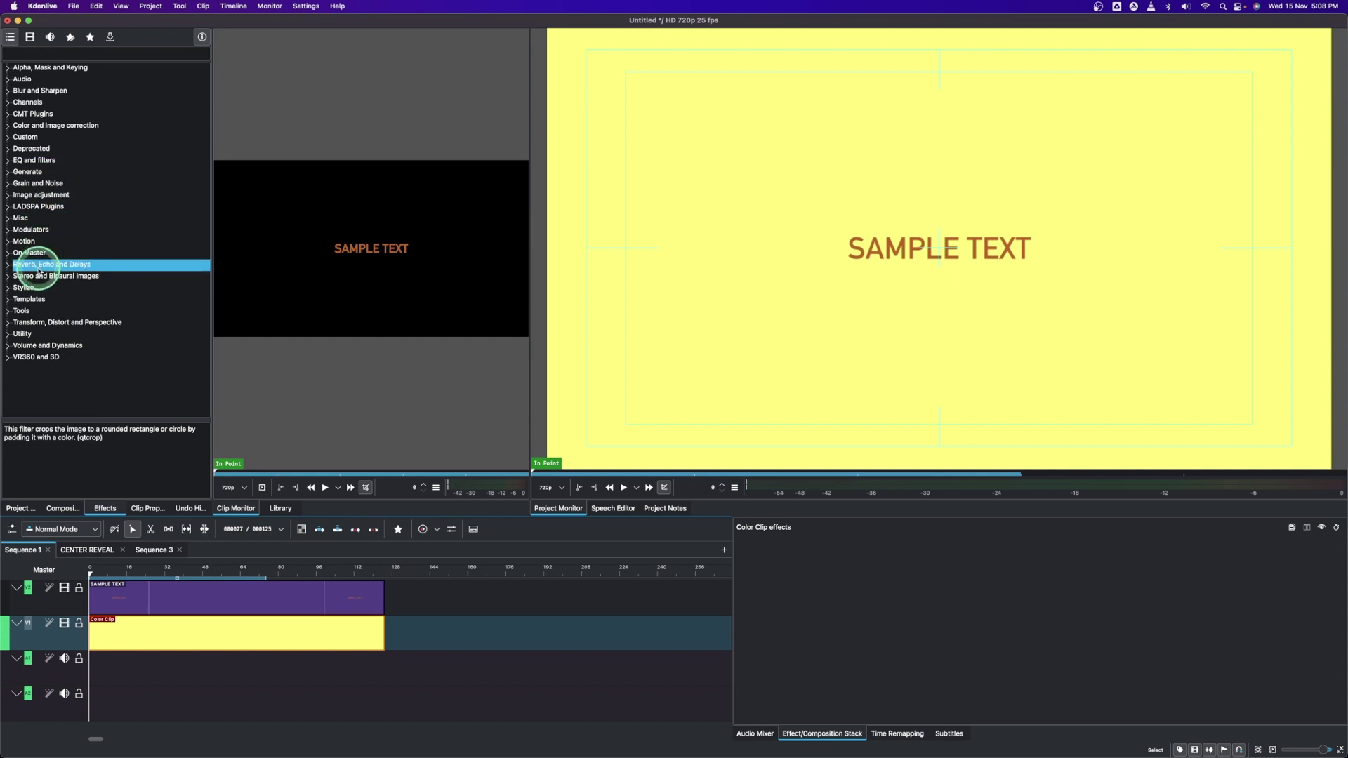
left_click(49, 53)
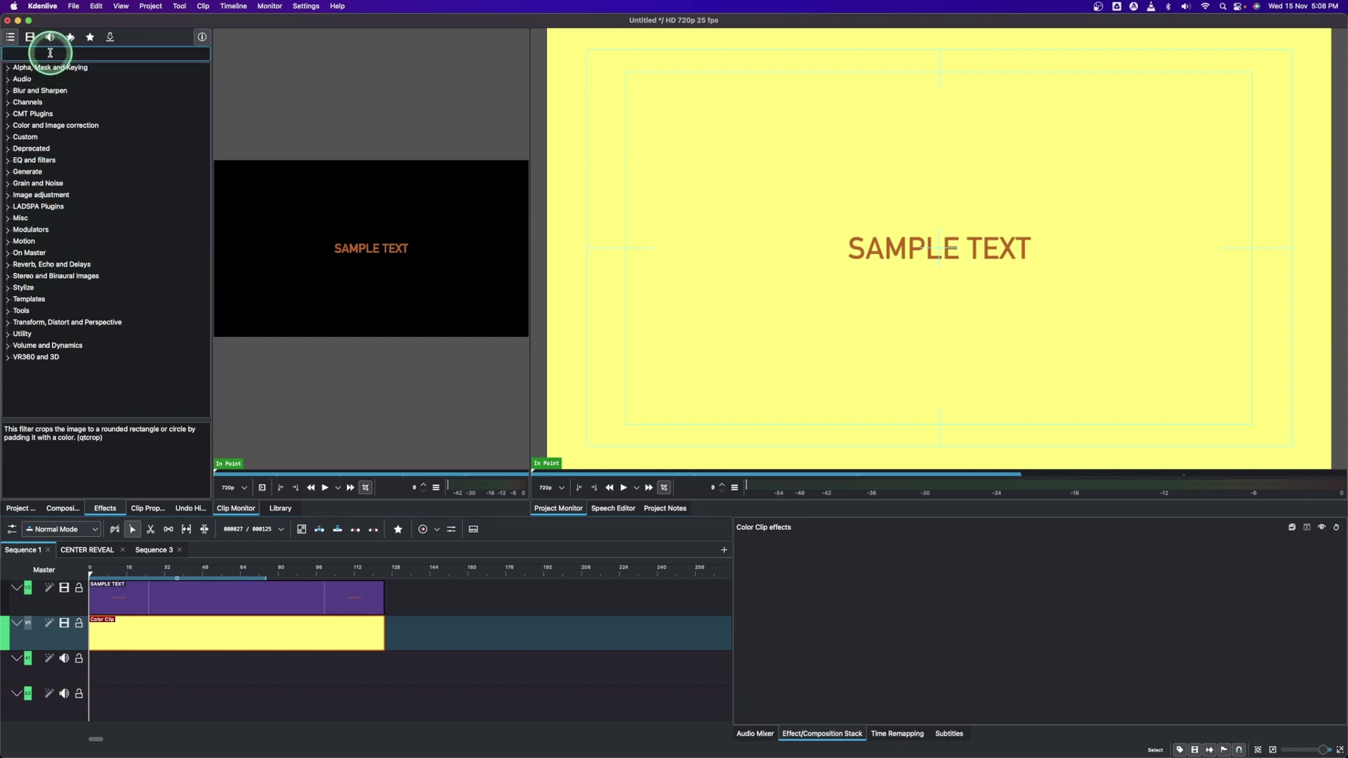
left_click(92, 38)
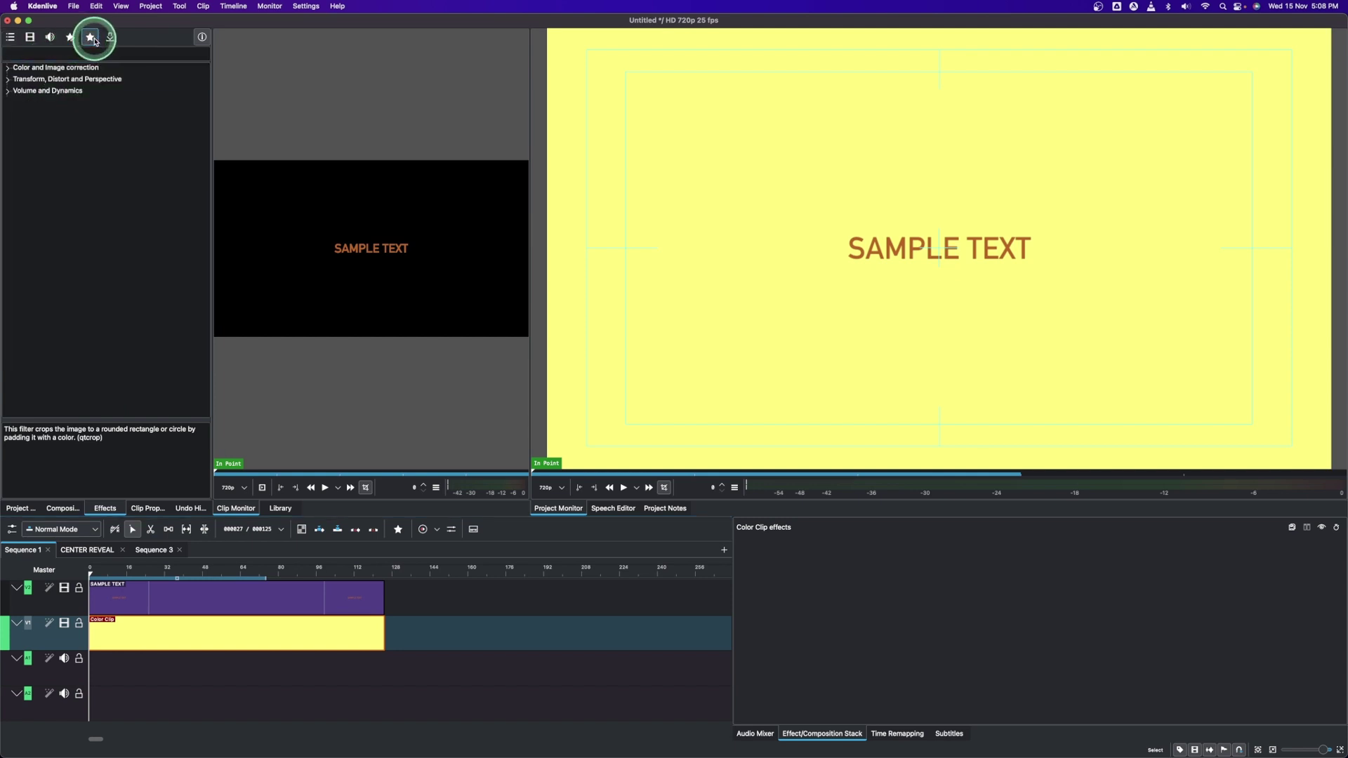
left_click(48, 91)
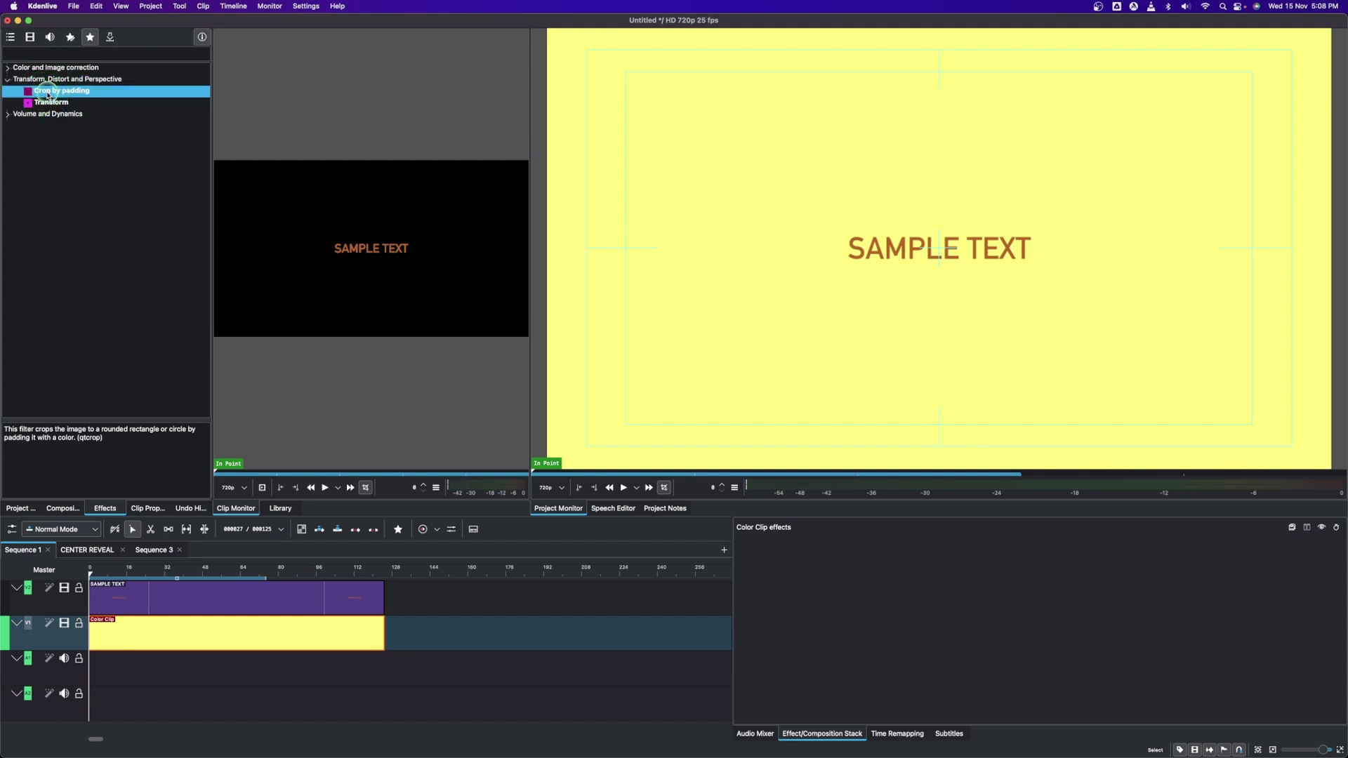
left_click(46, 82)
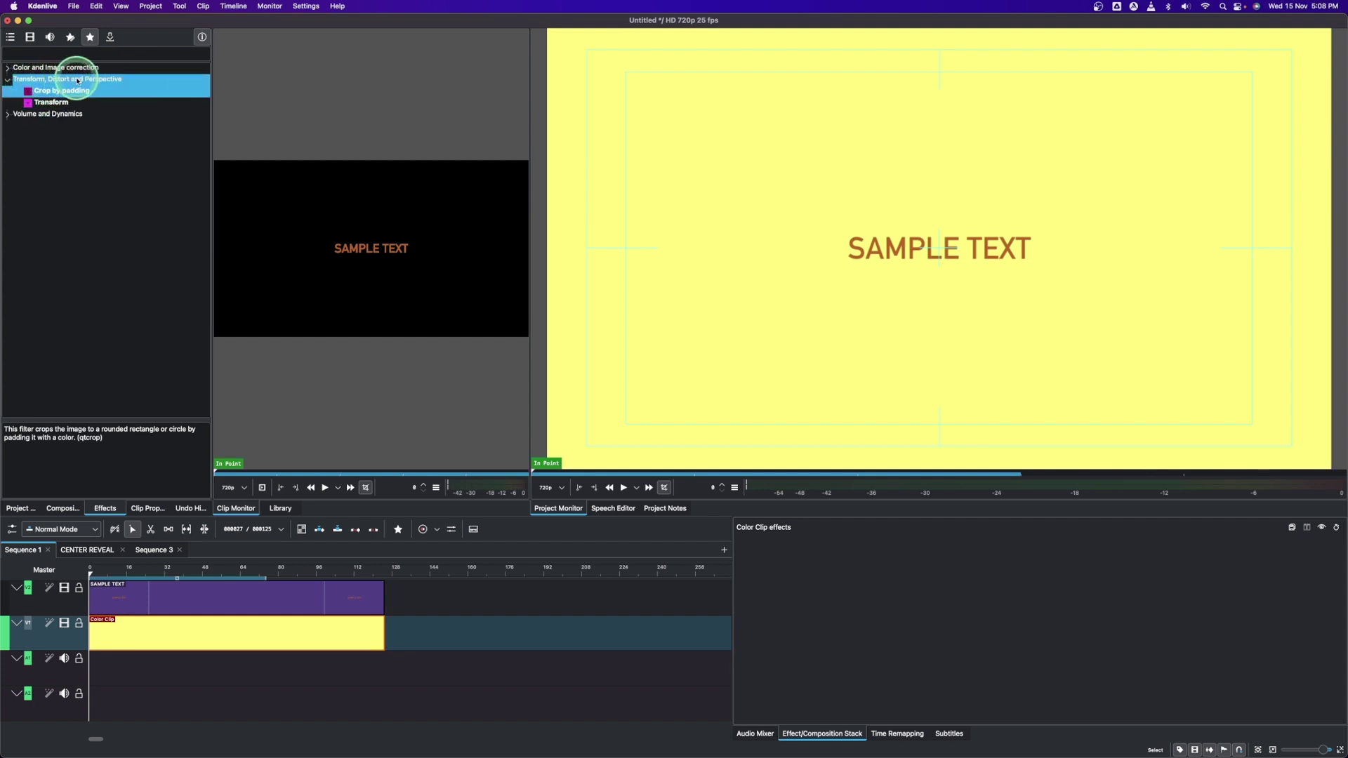
left_click(61, 94)
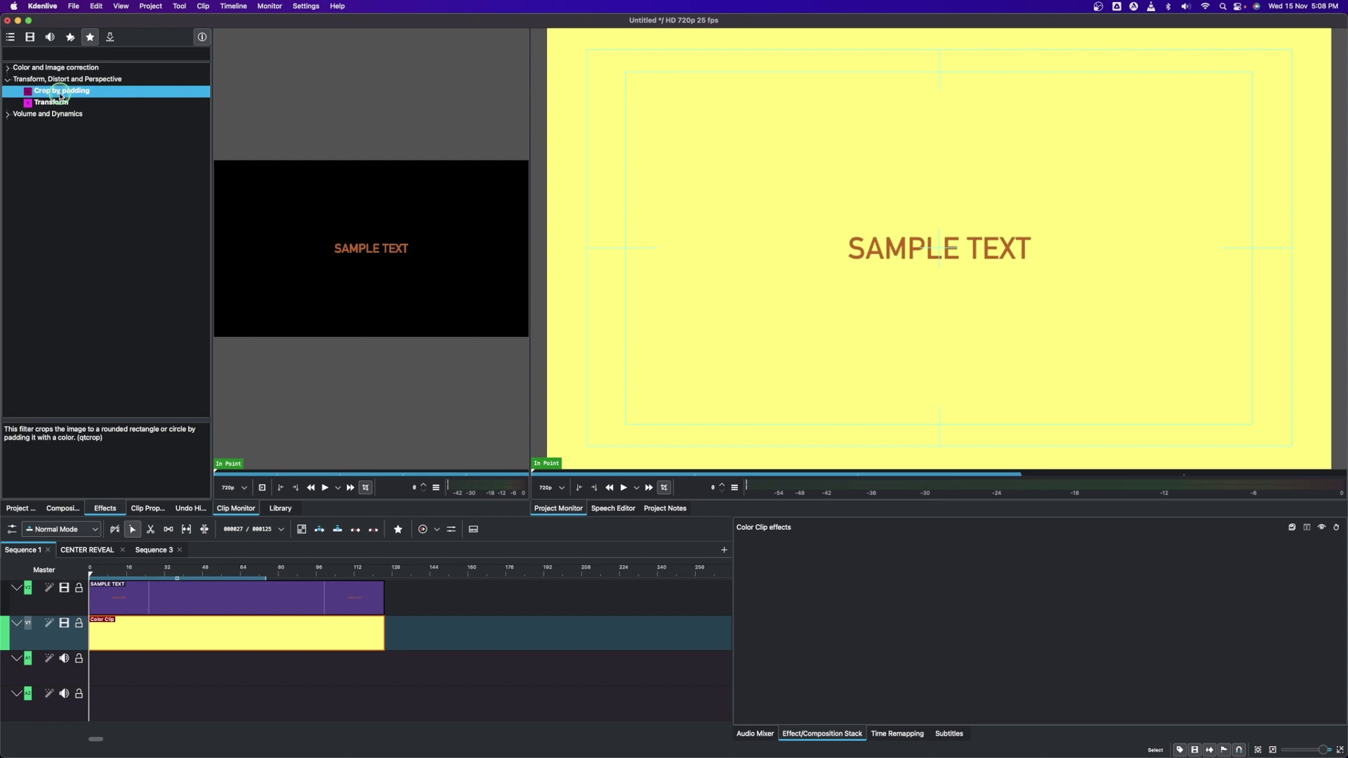
left_click_drag(162, 645, 162, 644)
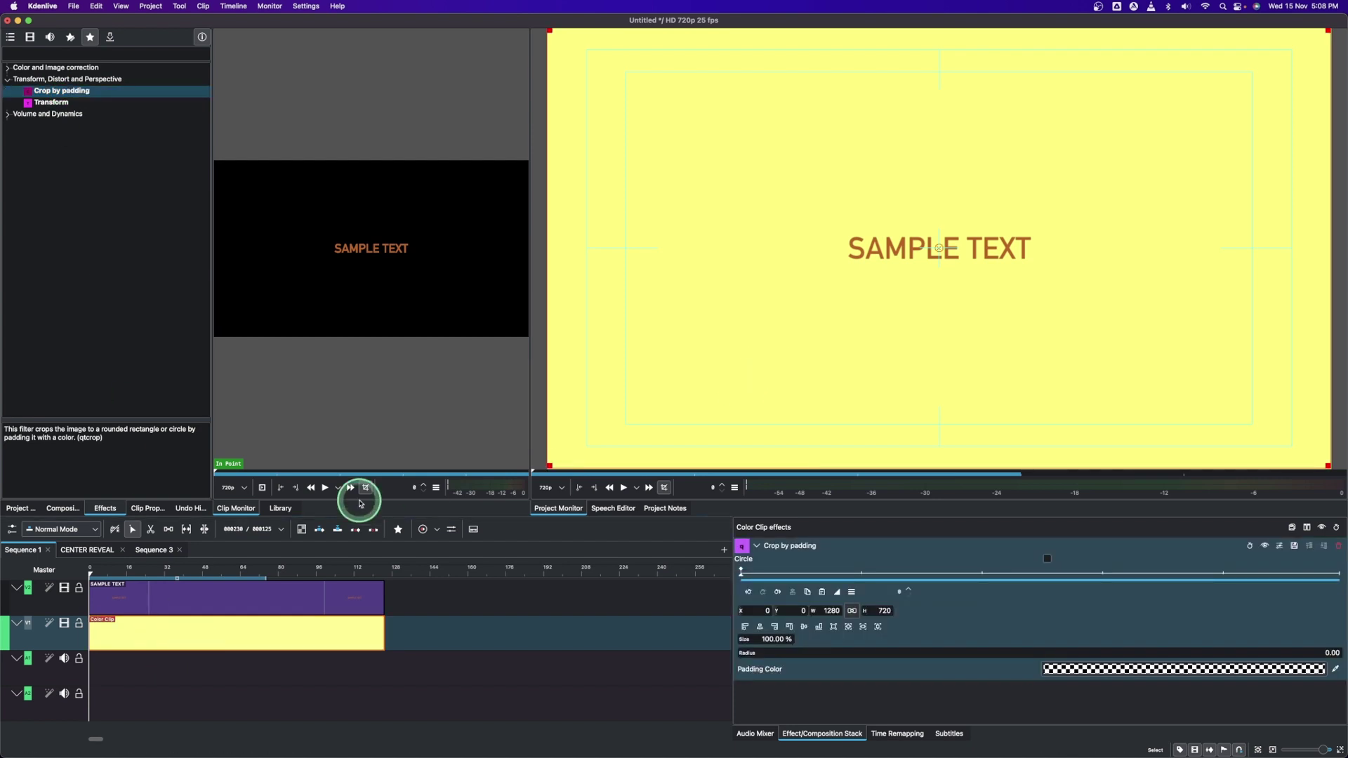
Crop the yellow clip to a 401×72 bar at 442, 321 behind SAMPLE TEXT
left_click(1327, 31)
left_click_drag(1328, 32, 789, 427)
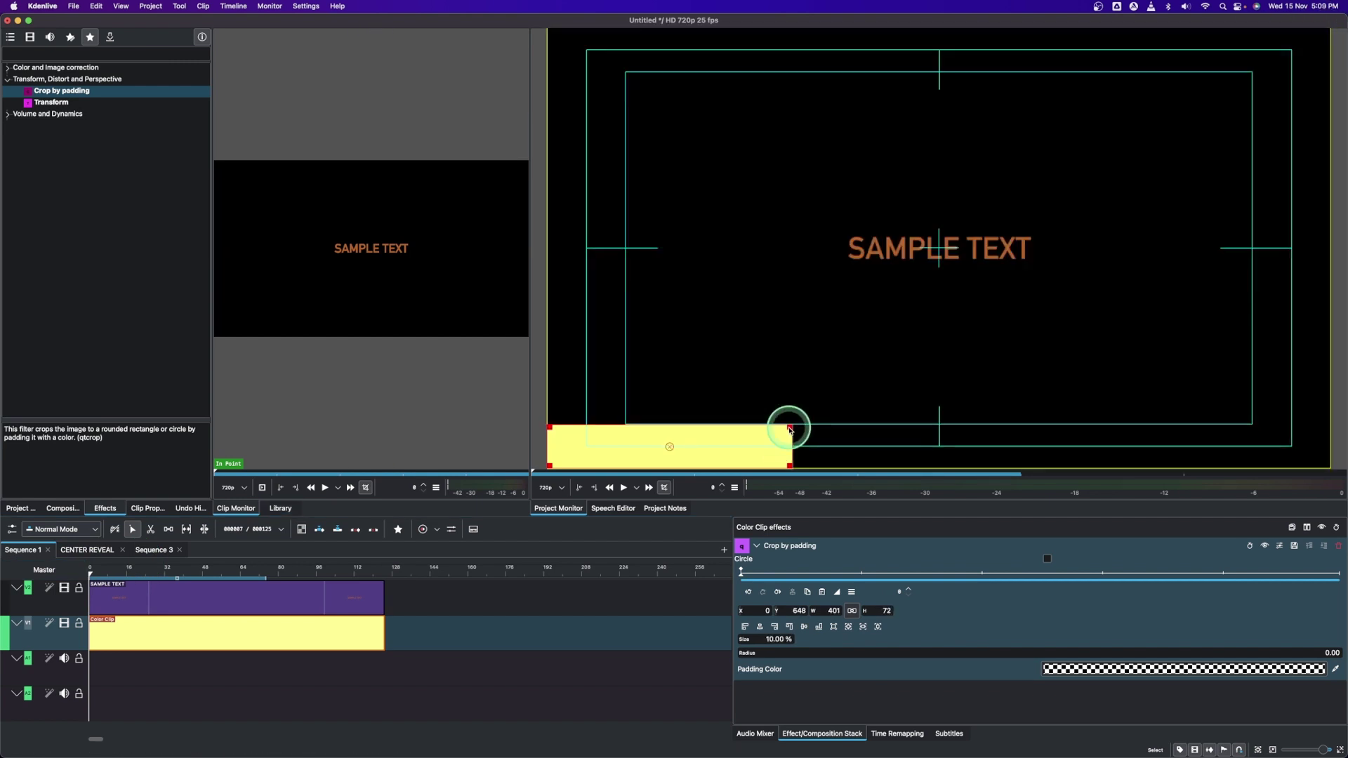
left_click_drag(668, 446, 819, 364)
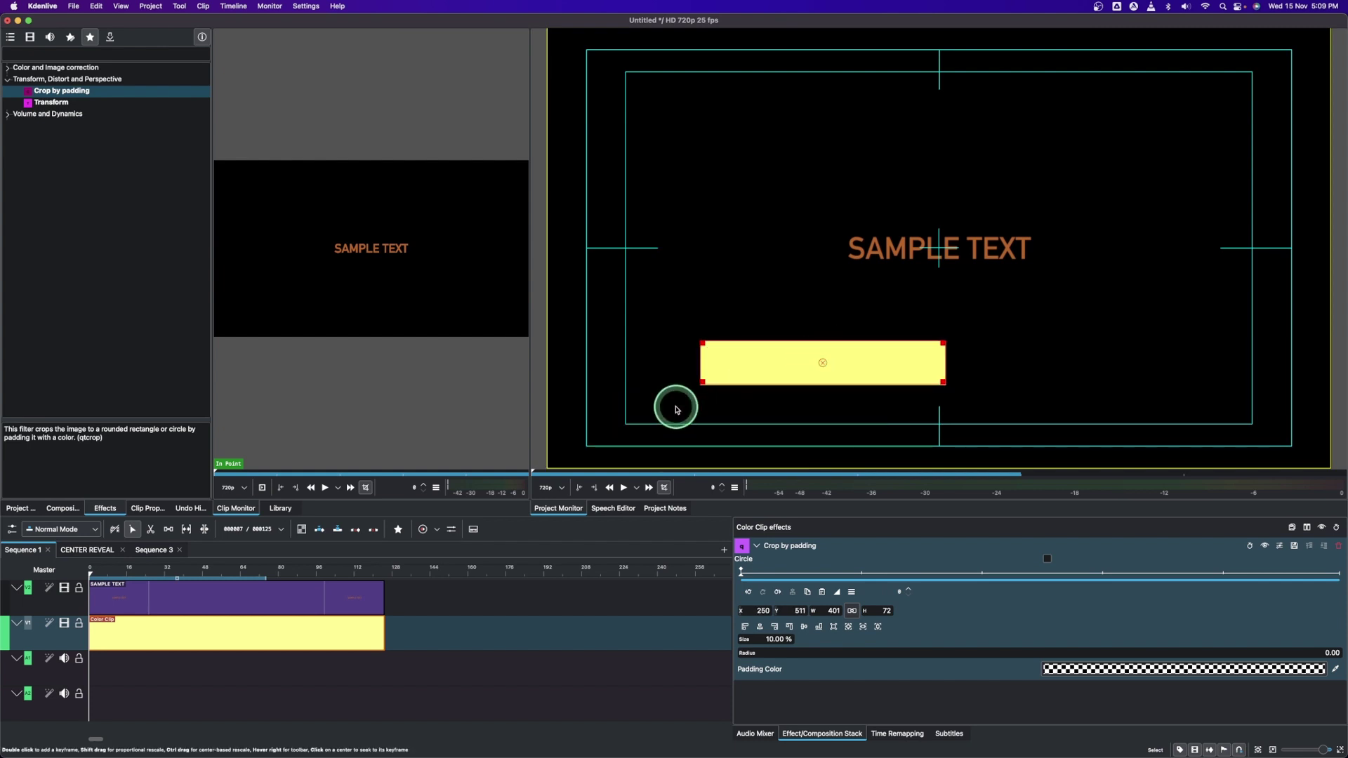
left_click_drag(825, 362, 941, 249)
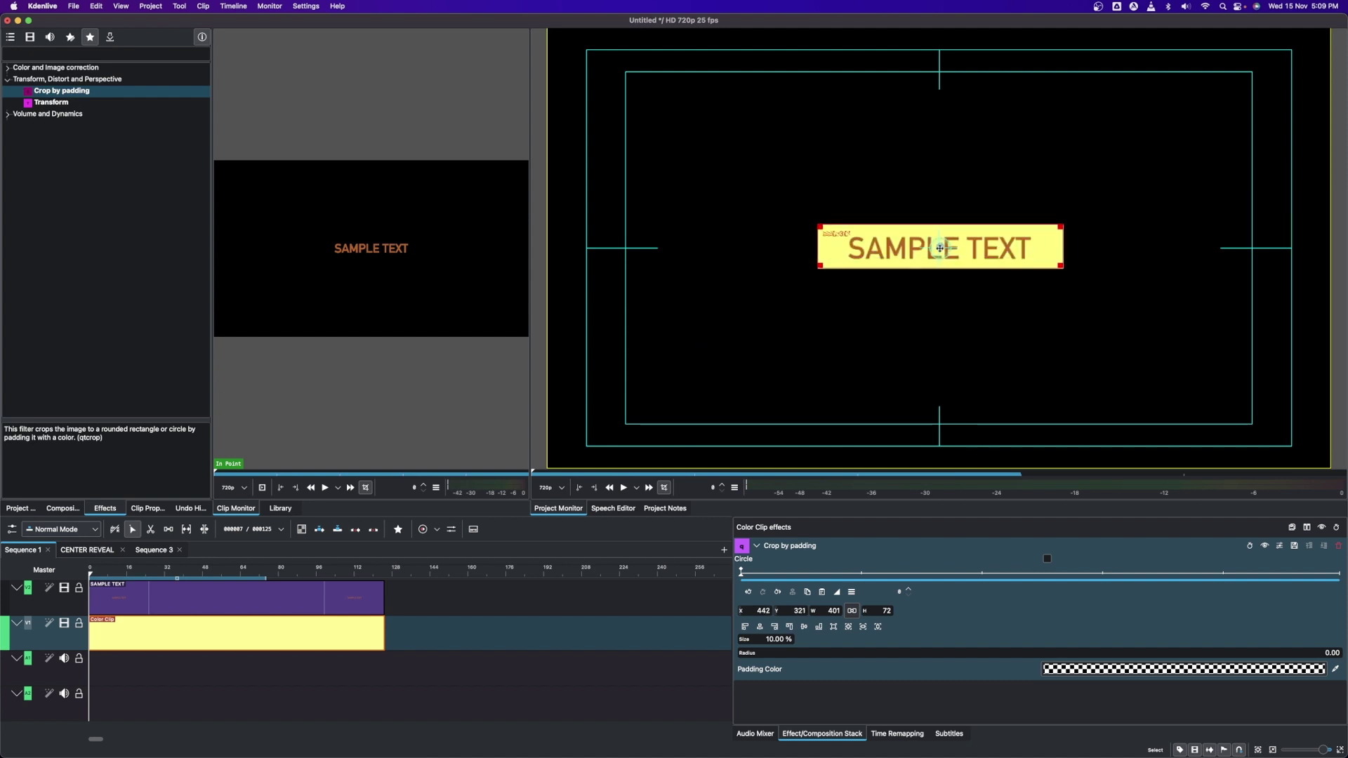
left_click(90, 577)
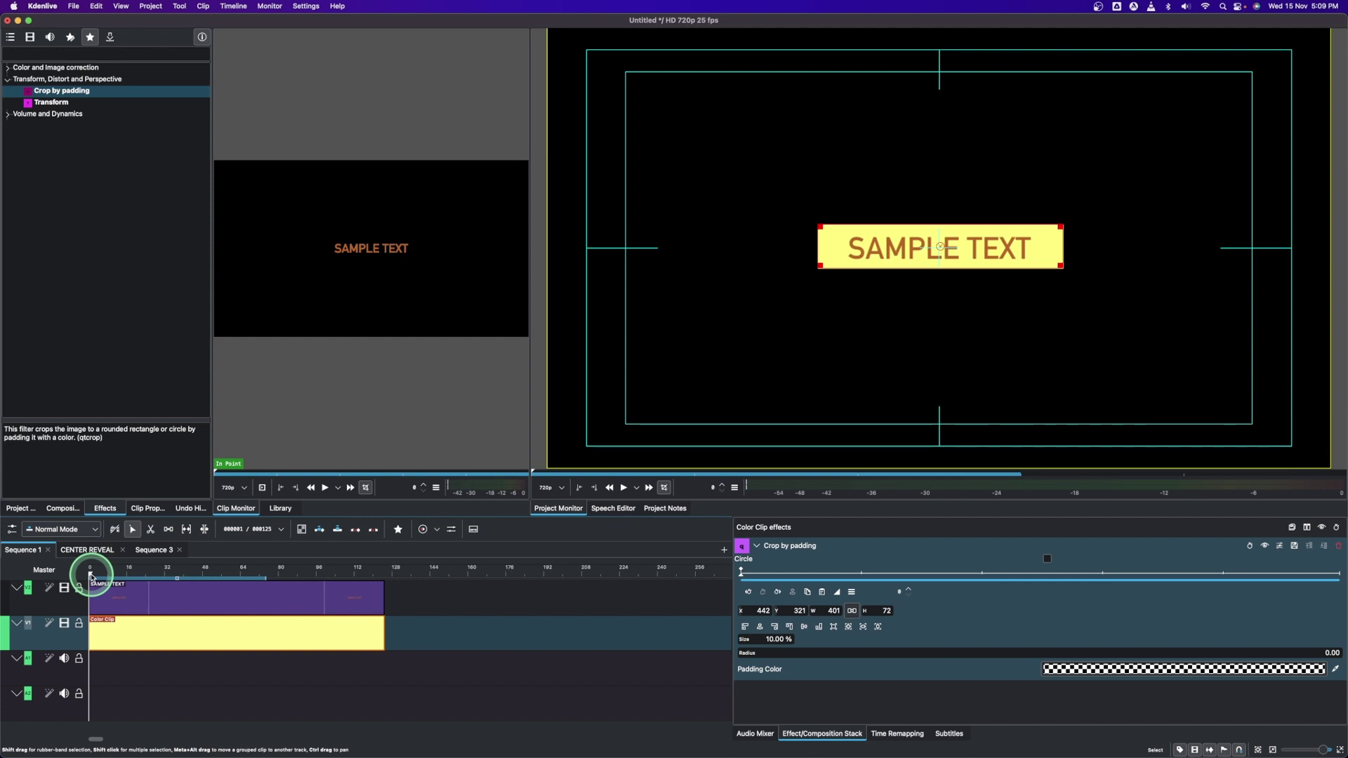
At the first frame, narrow the yellow box to a thin bar at the frame's left edge
left_click(91, 577)
left_click(815, 612)
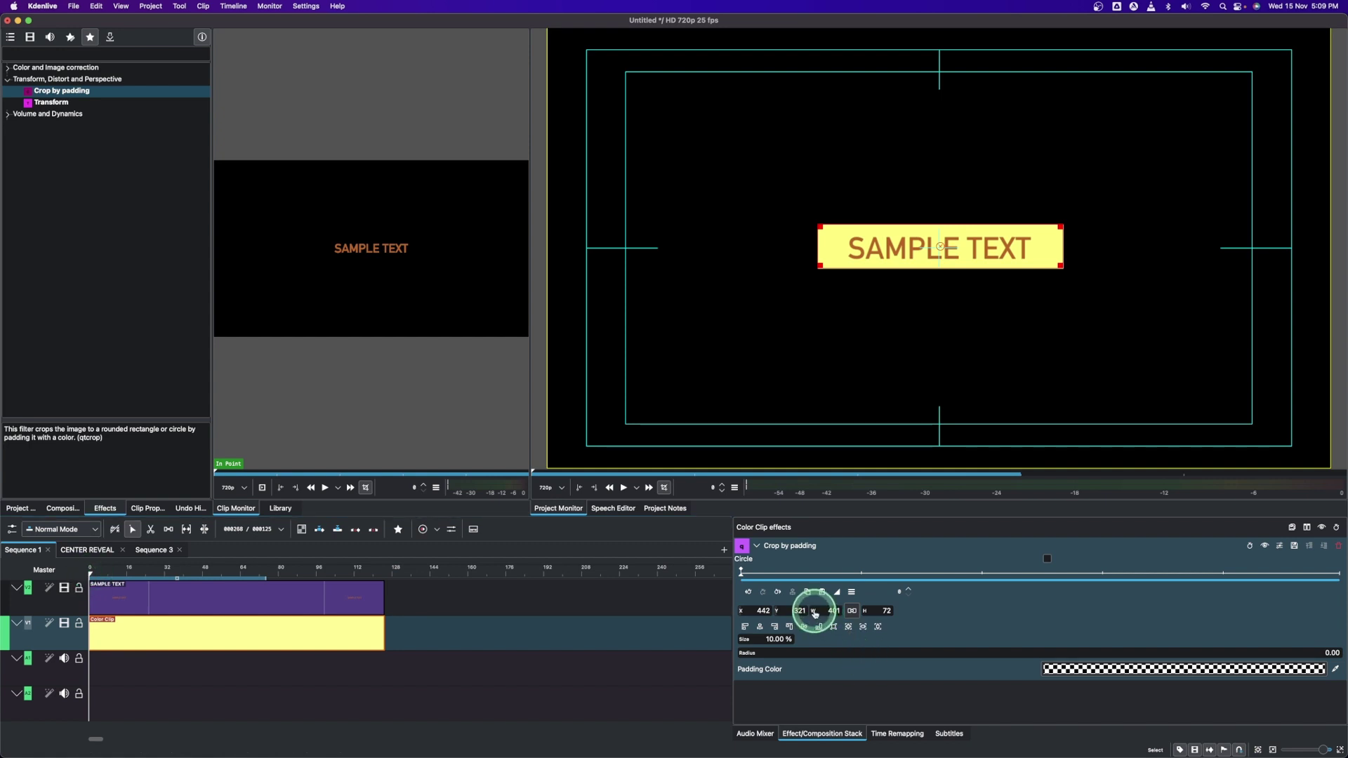
left_click_drag(814, 613, 594, 624)
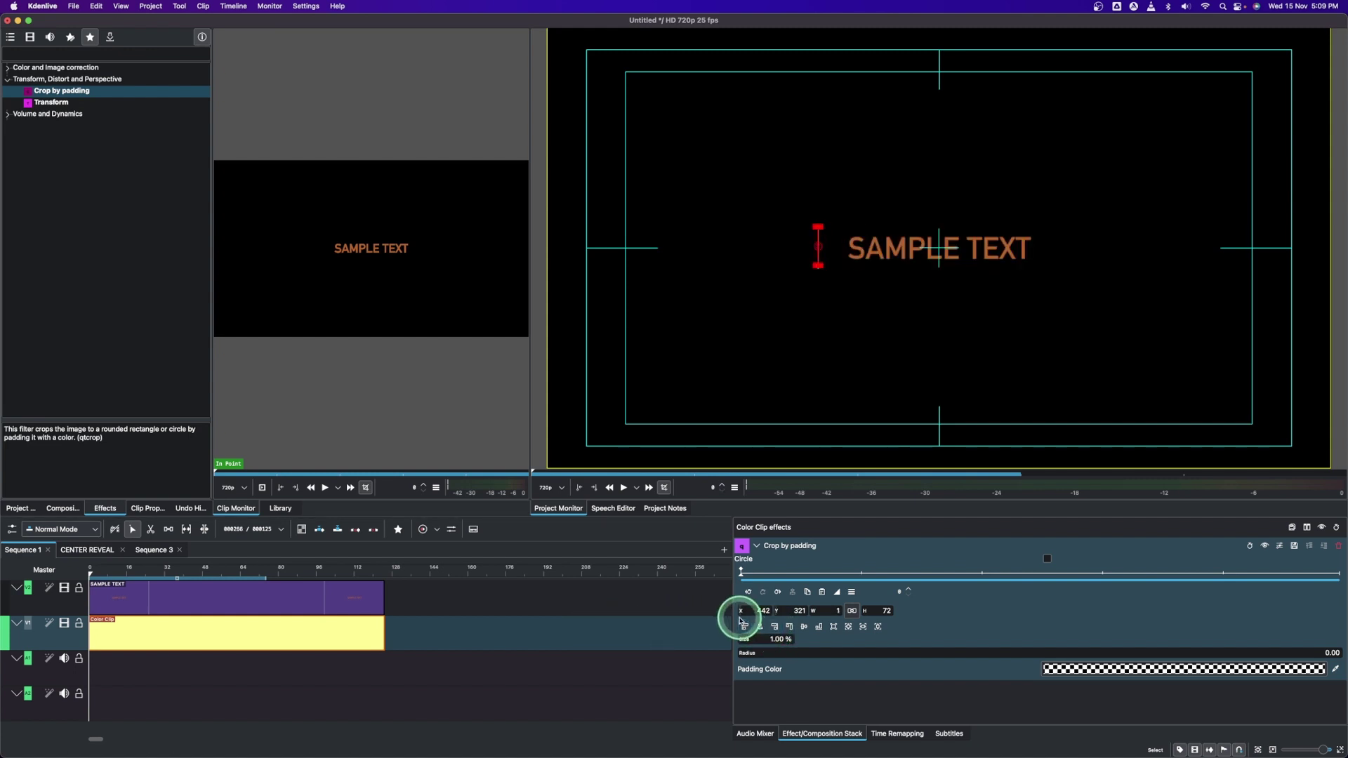
left_click_drag(725, 613, 495, 608)
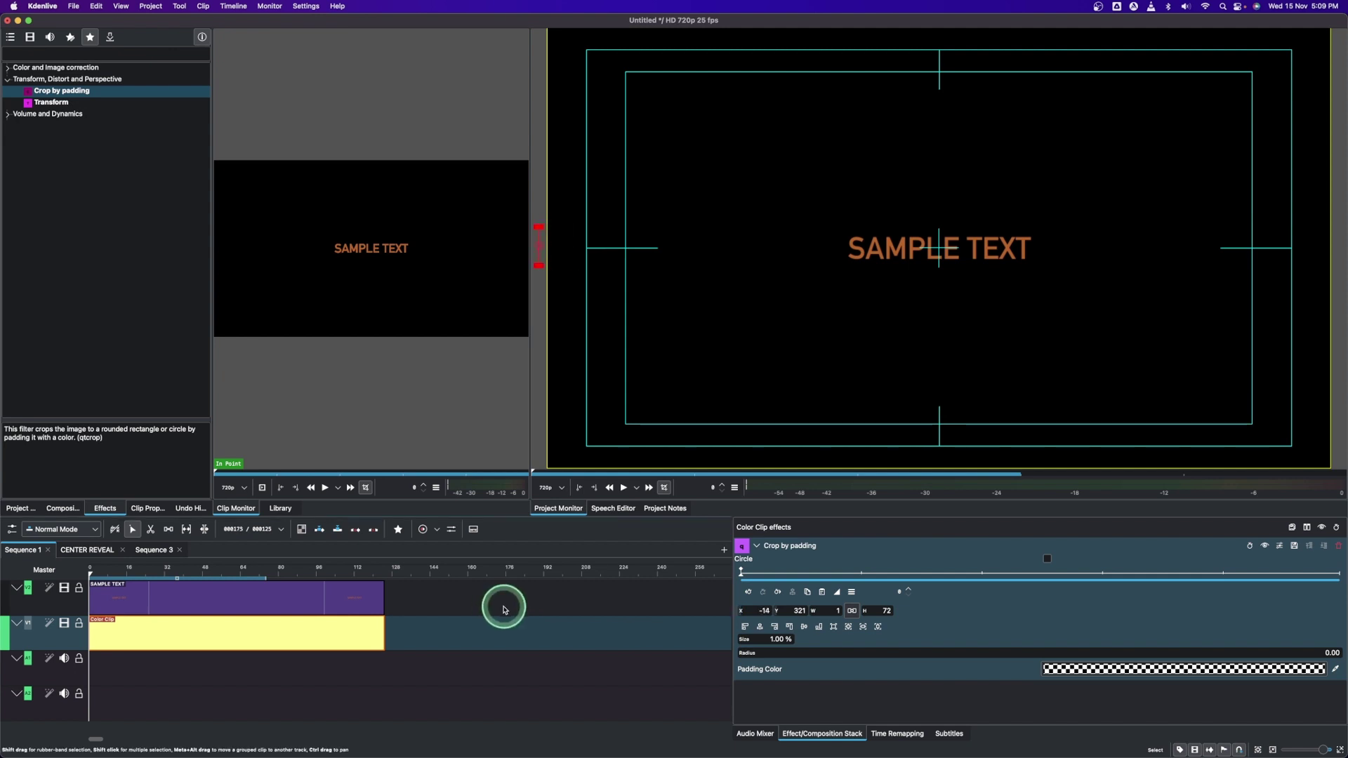
Add a crop keyframe at frame 13 with X 484, where SAMPLE TEXT starts
left_click(892, 594)
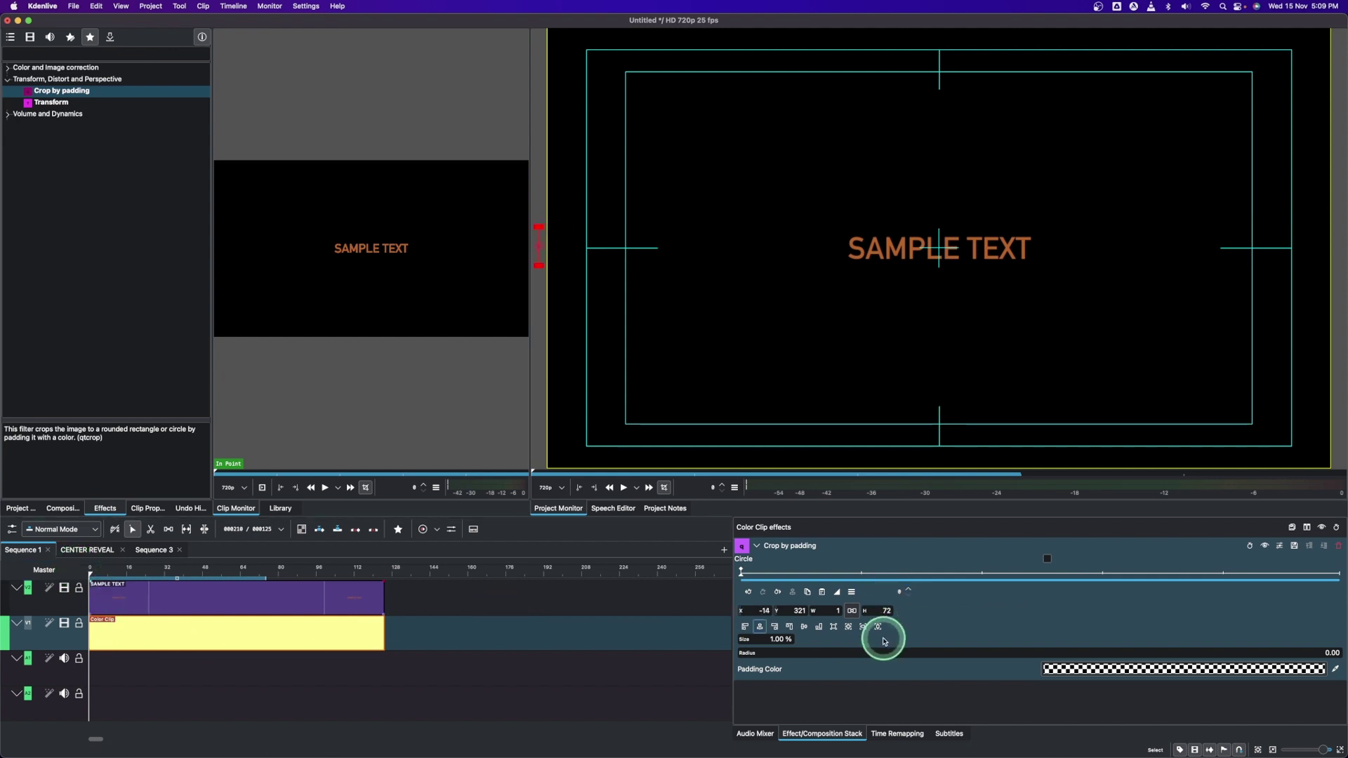
left_click(908, 590)
left_click(908, 590)
left_click(908, 590)
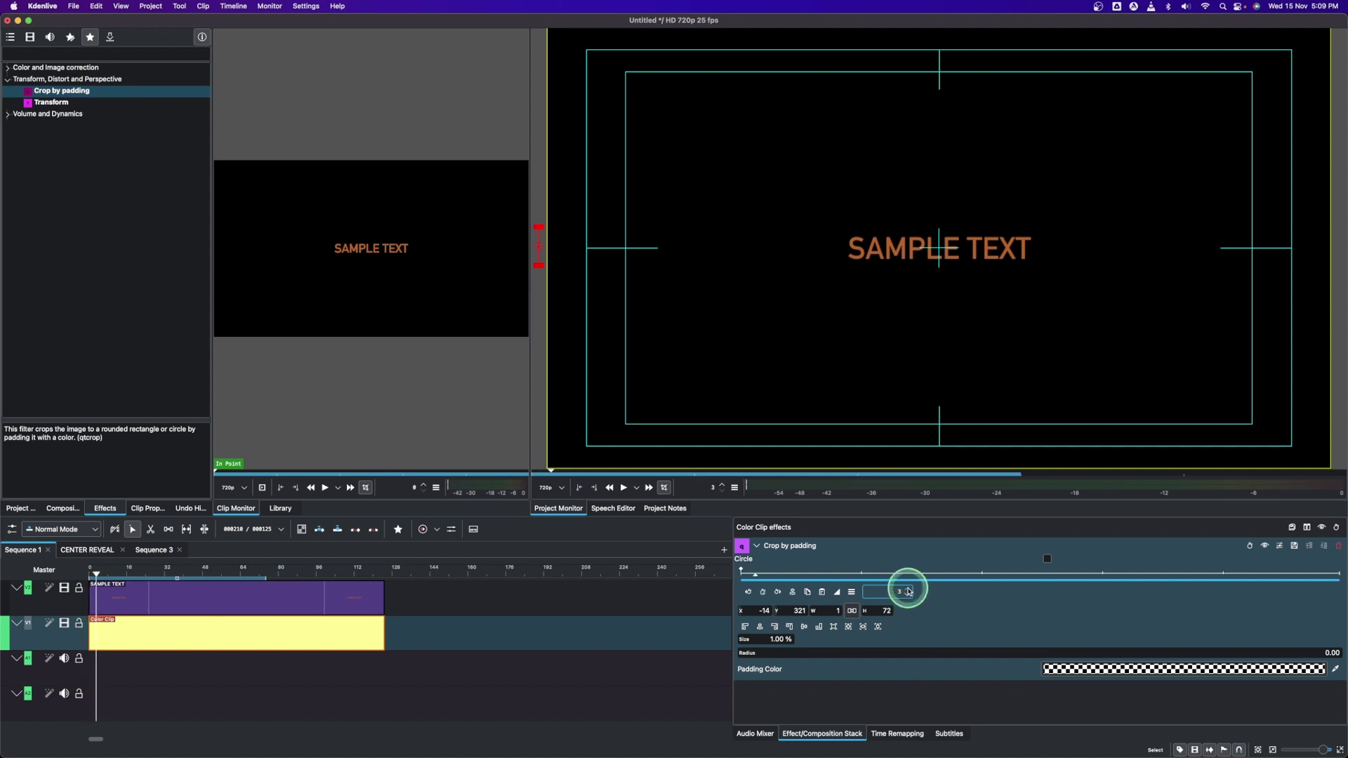
left_click(908, 590)
left_click(924, 593)
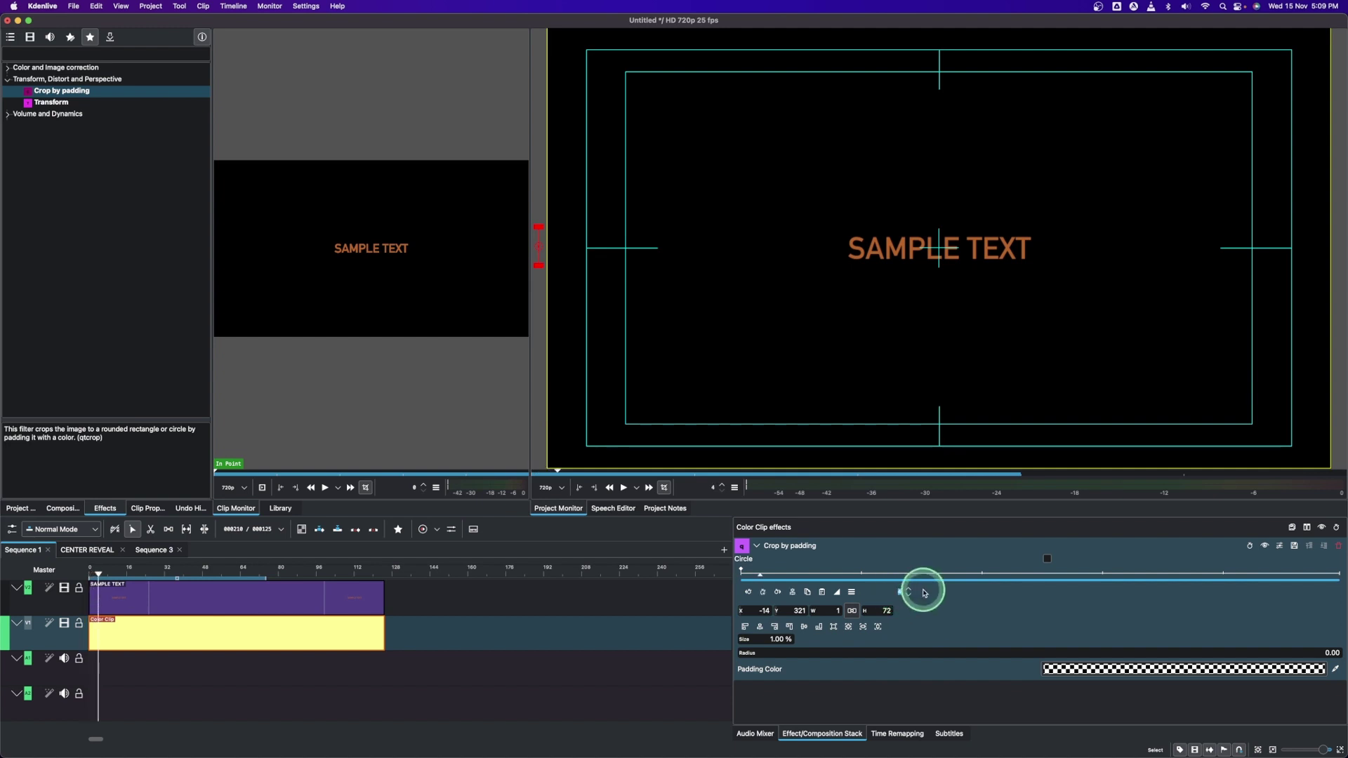
left_click(788, 572)
left_click(910, 594)
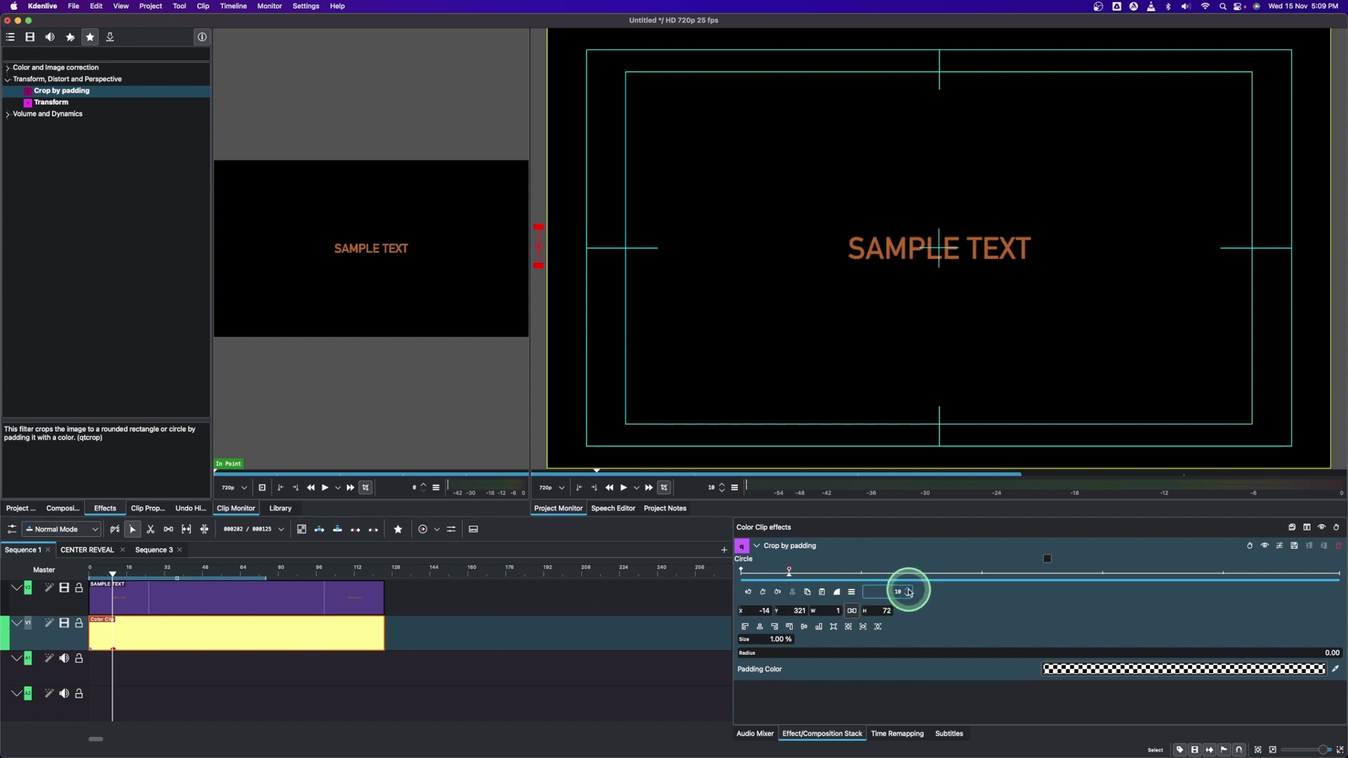
left_click(909, 591)
left_click(909, 591)
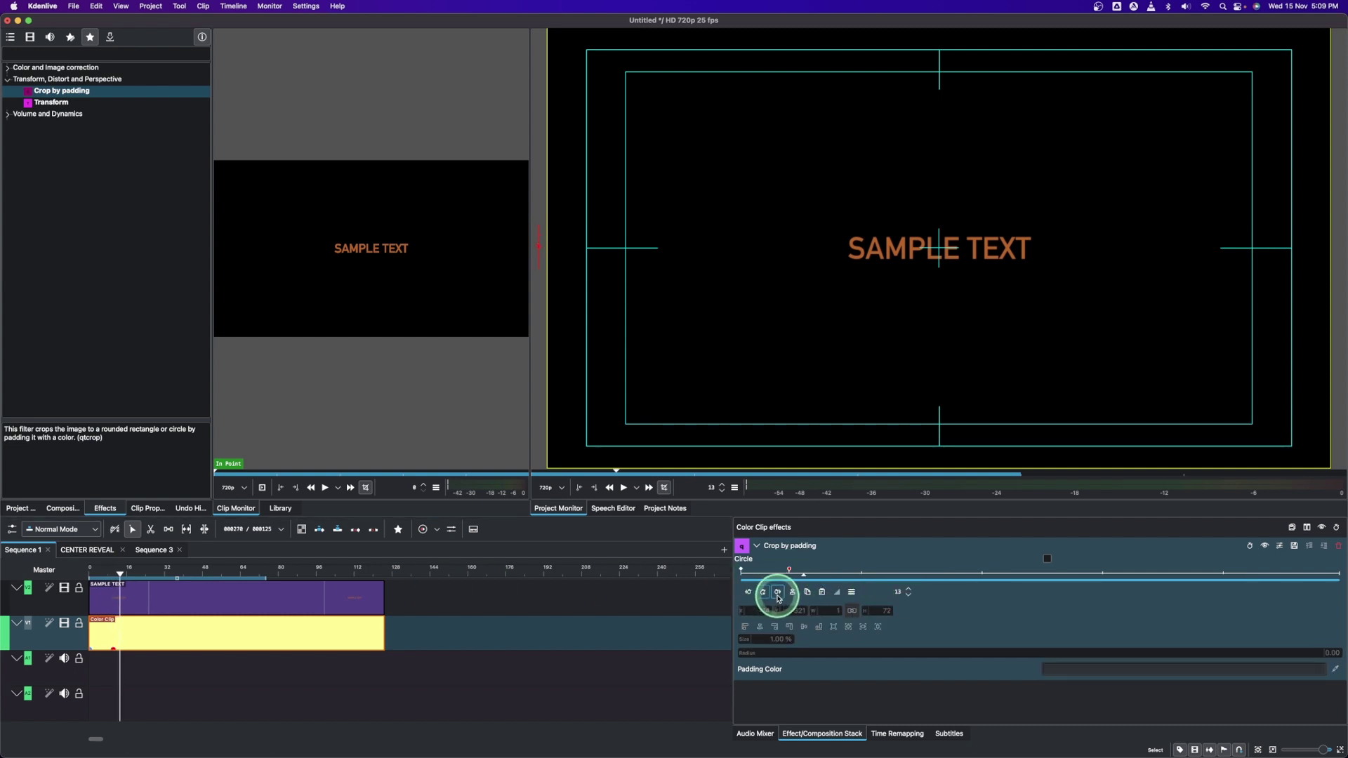
left_click(764, 593)
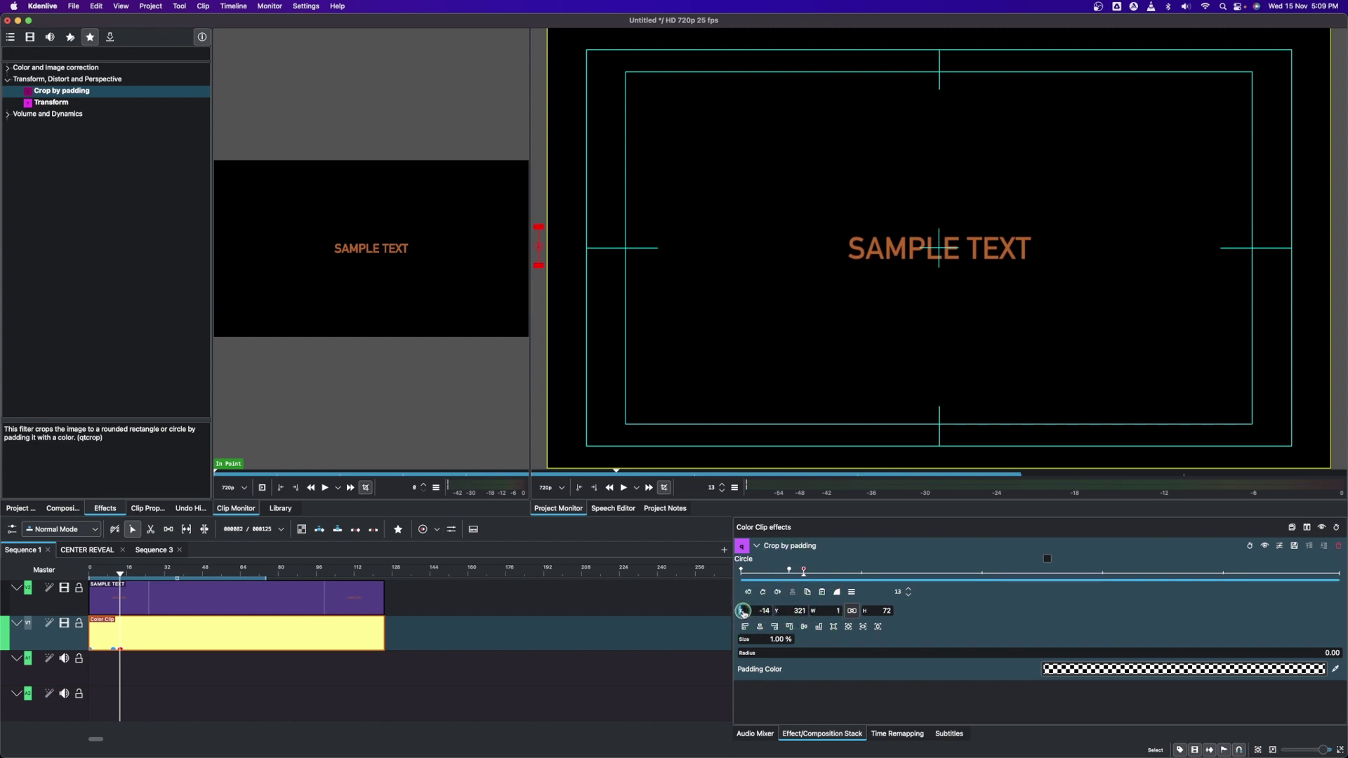
left_click_drag(743, 612, 1009, 612)
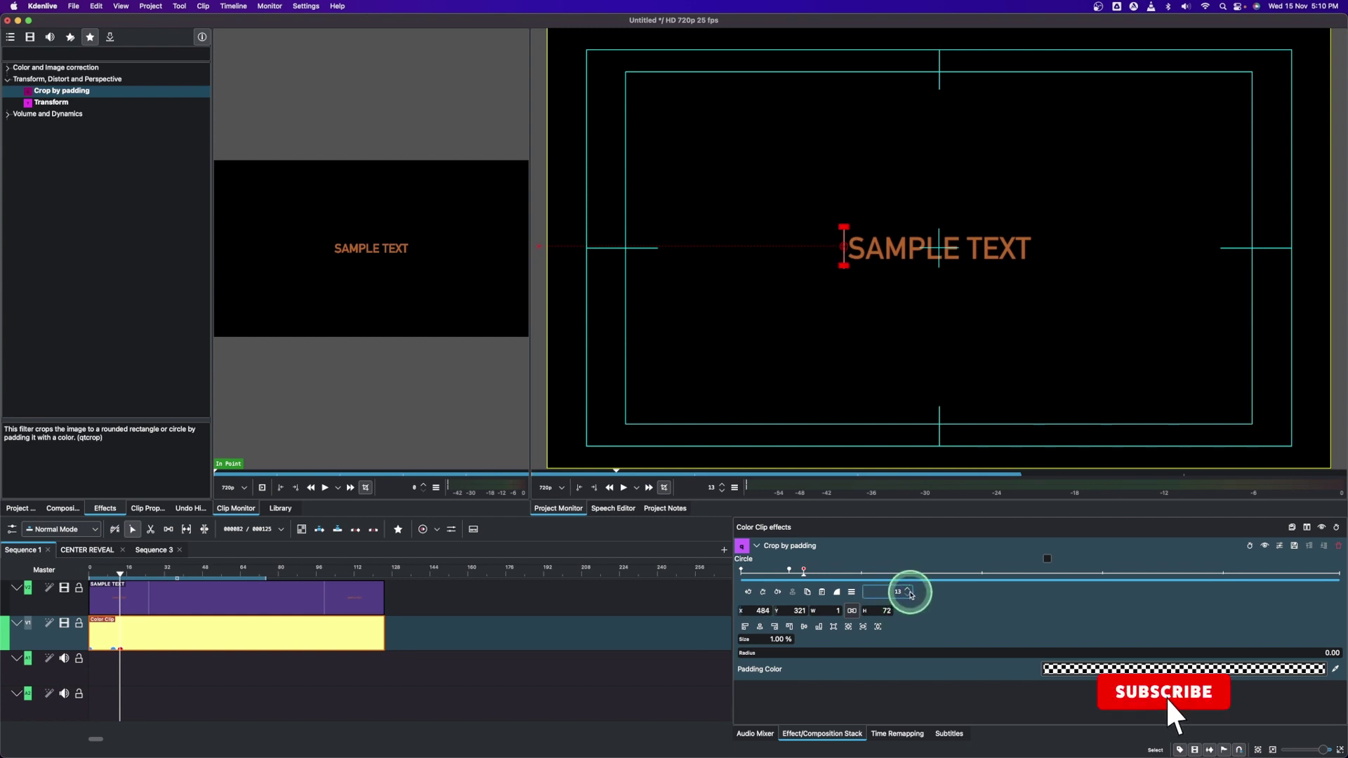
Add a crop keyframe at frame 15 widening the box to W 332 around SAMPLE TEXT
left_click(910, 591)
left_click(909, 591)
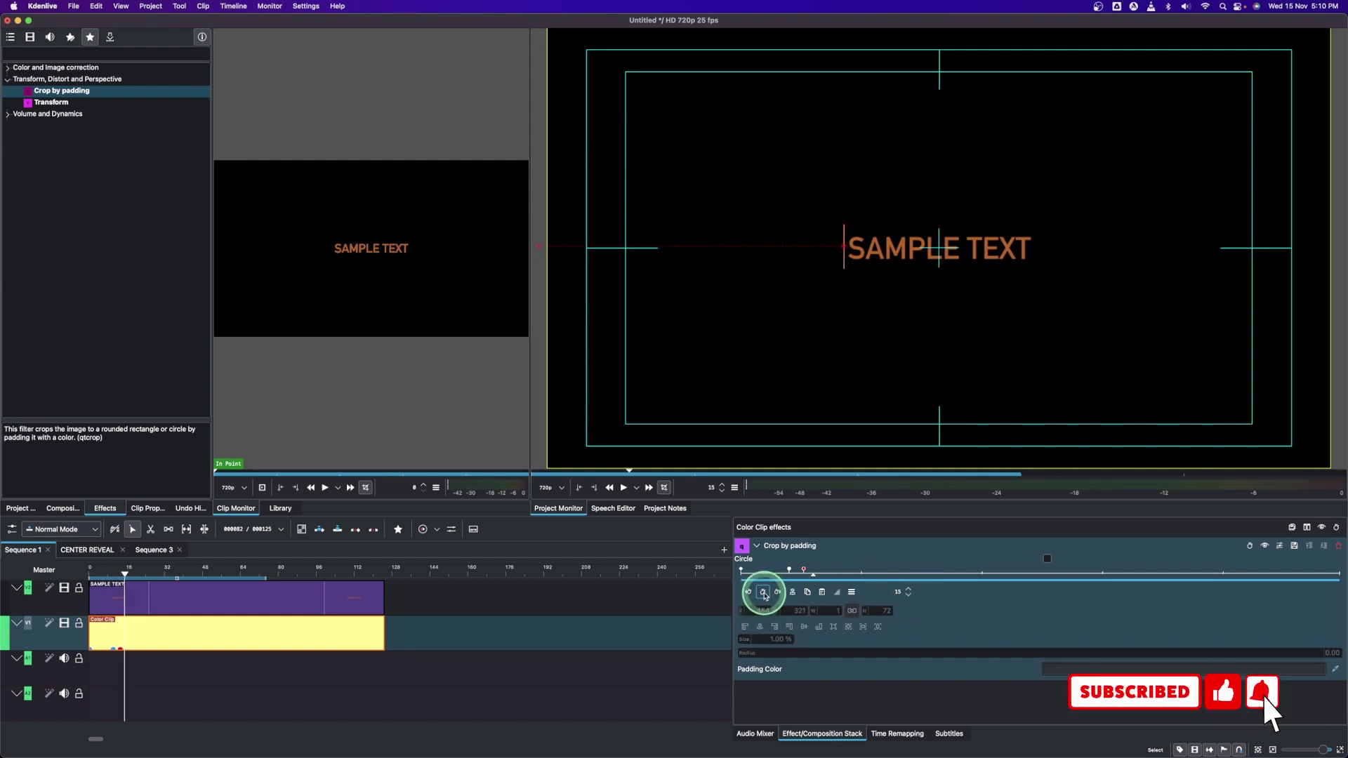
left_click(764, 593)
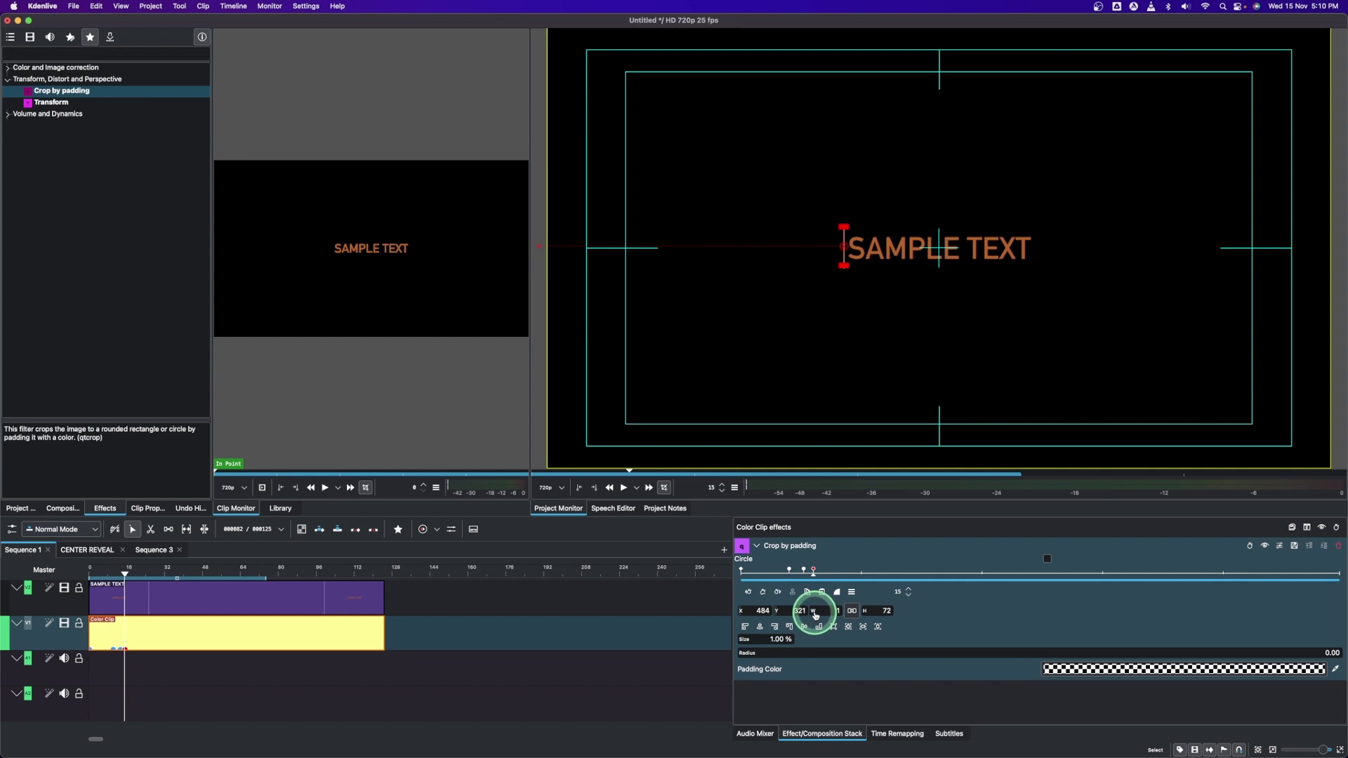
left_click_drag(815, 614, 993, 615)
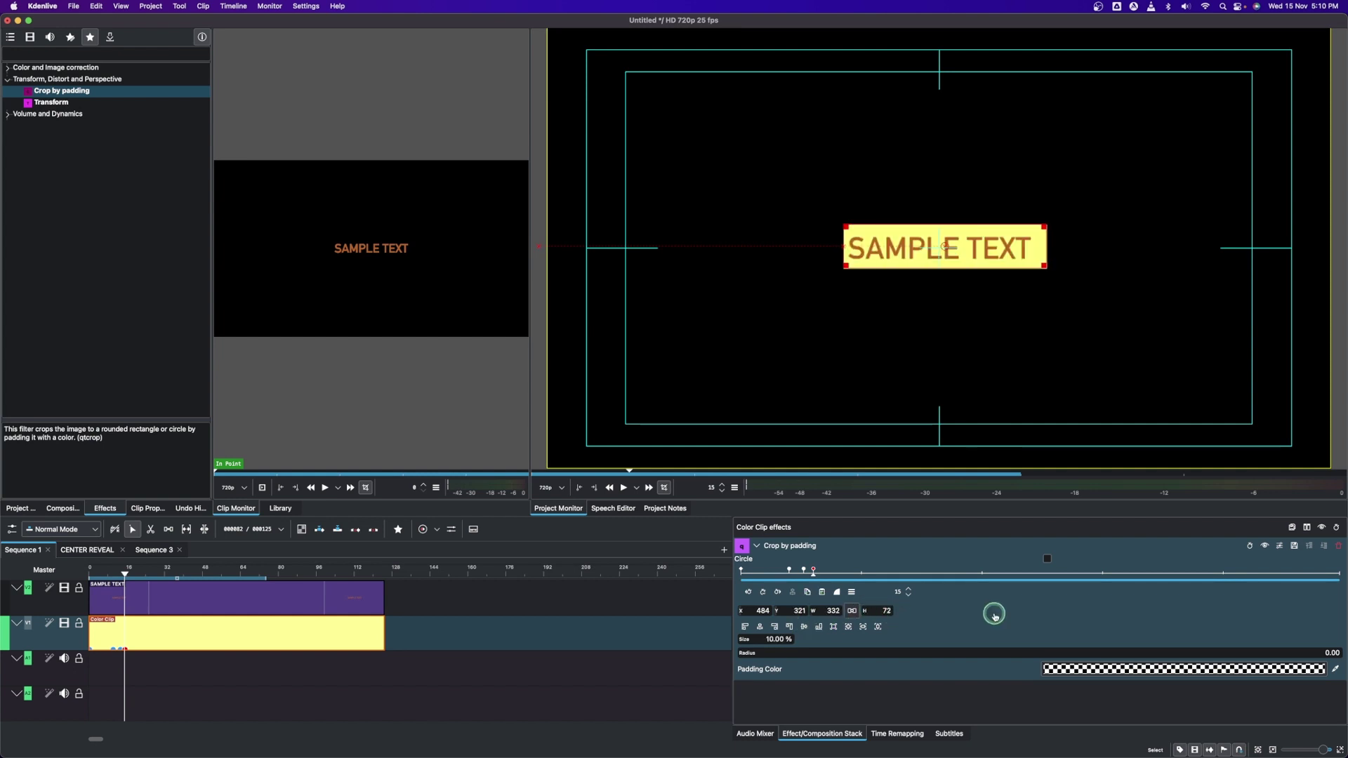
Play back the box wipe from the clip start and park at frame 17
left_click_drag(125, 574, 77, 587)
key("space")
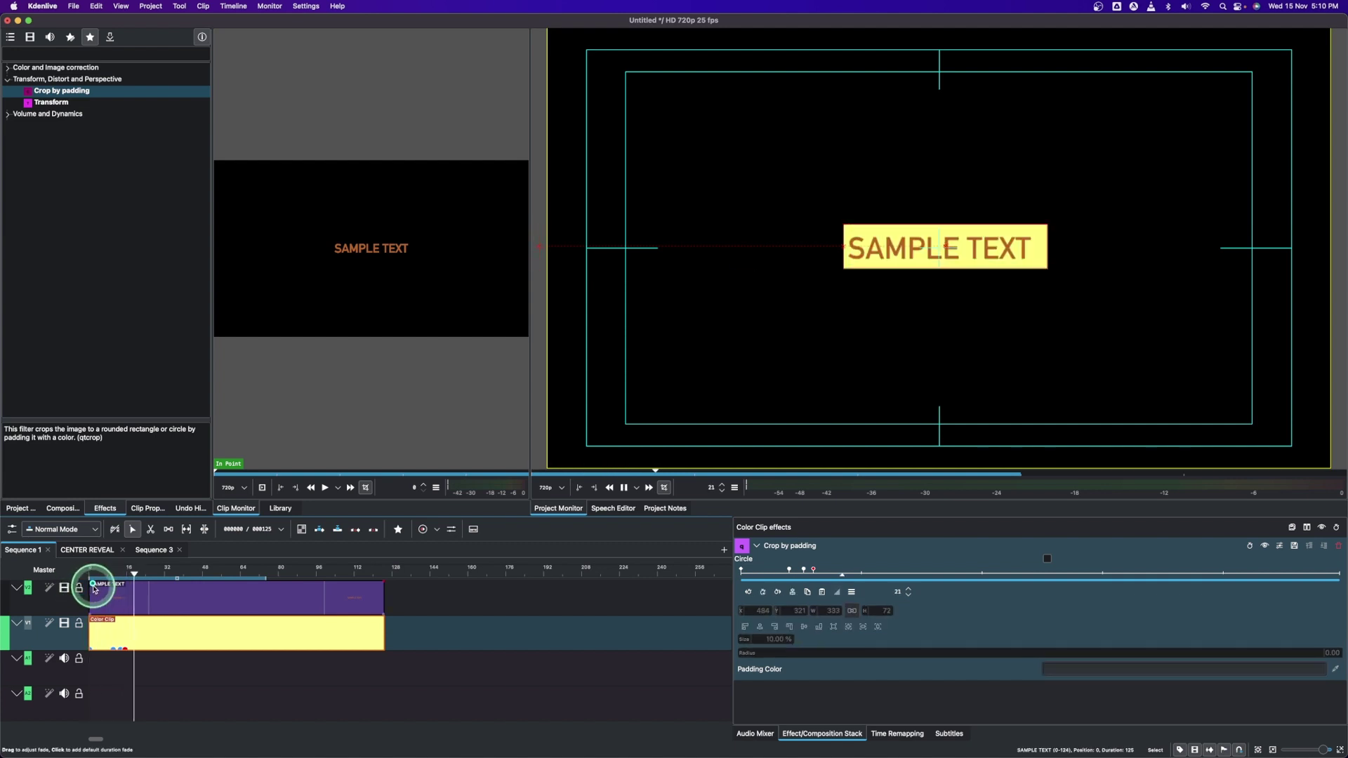
key("space")
left_click_drag(166, 572, 130, 589)
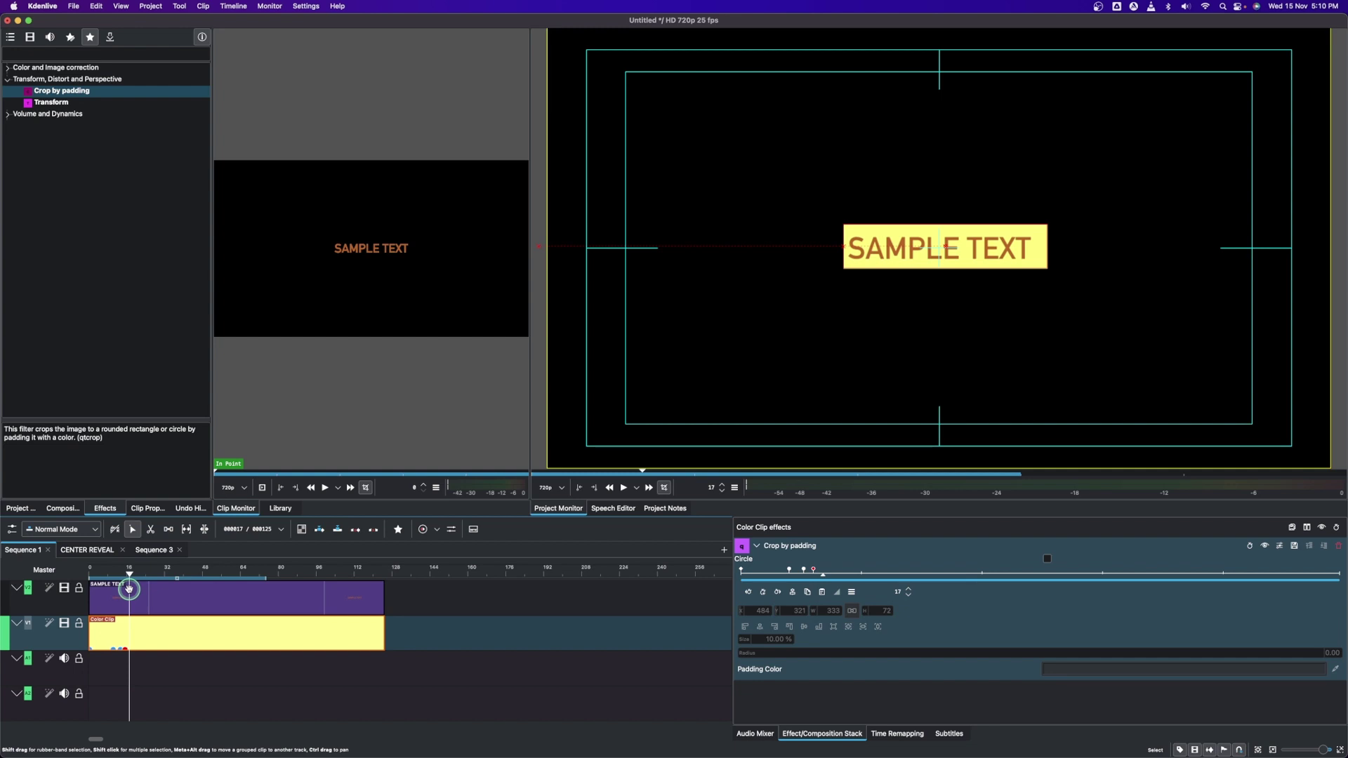
left_click(135, 594)
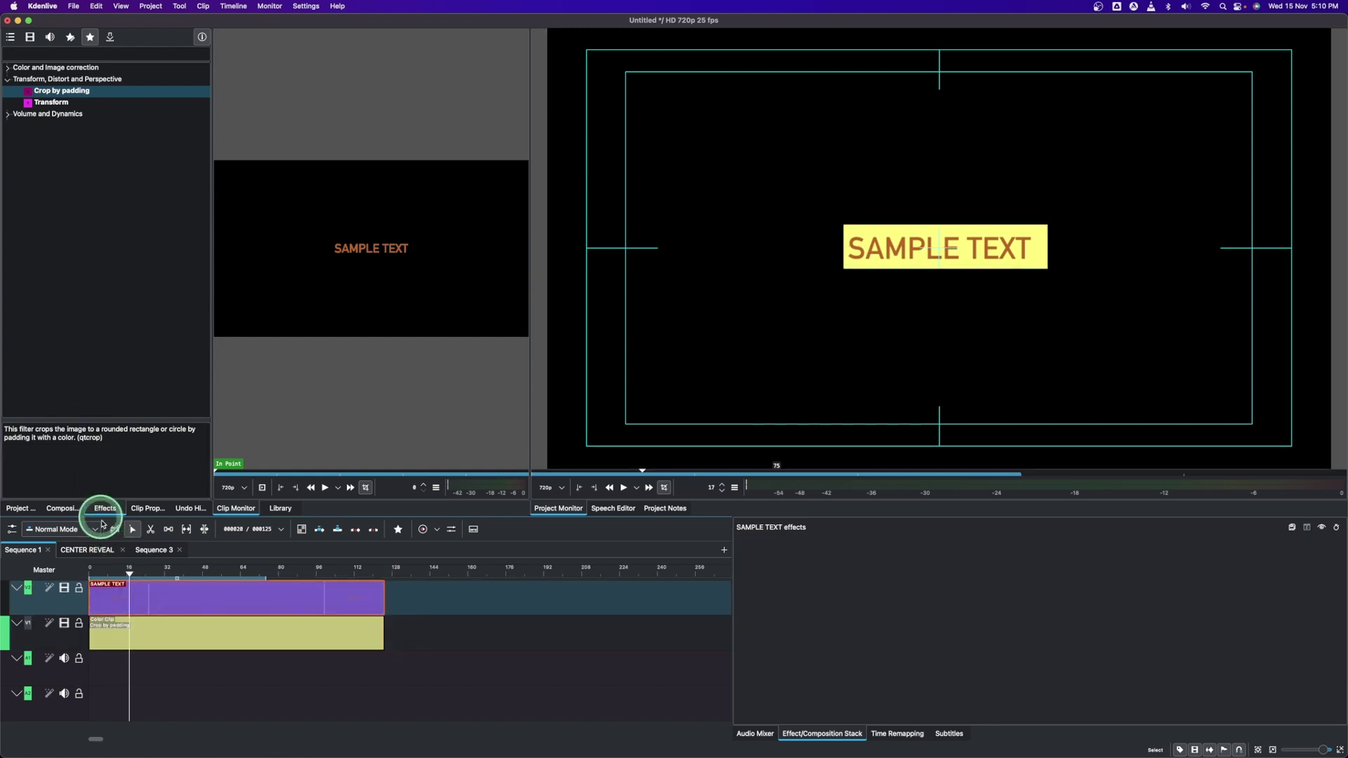
Apply the Rotate (keyframable) effect to the SAMPLE TEXT clip
left_click(30, 35)
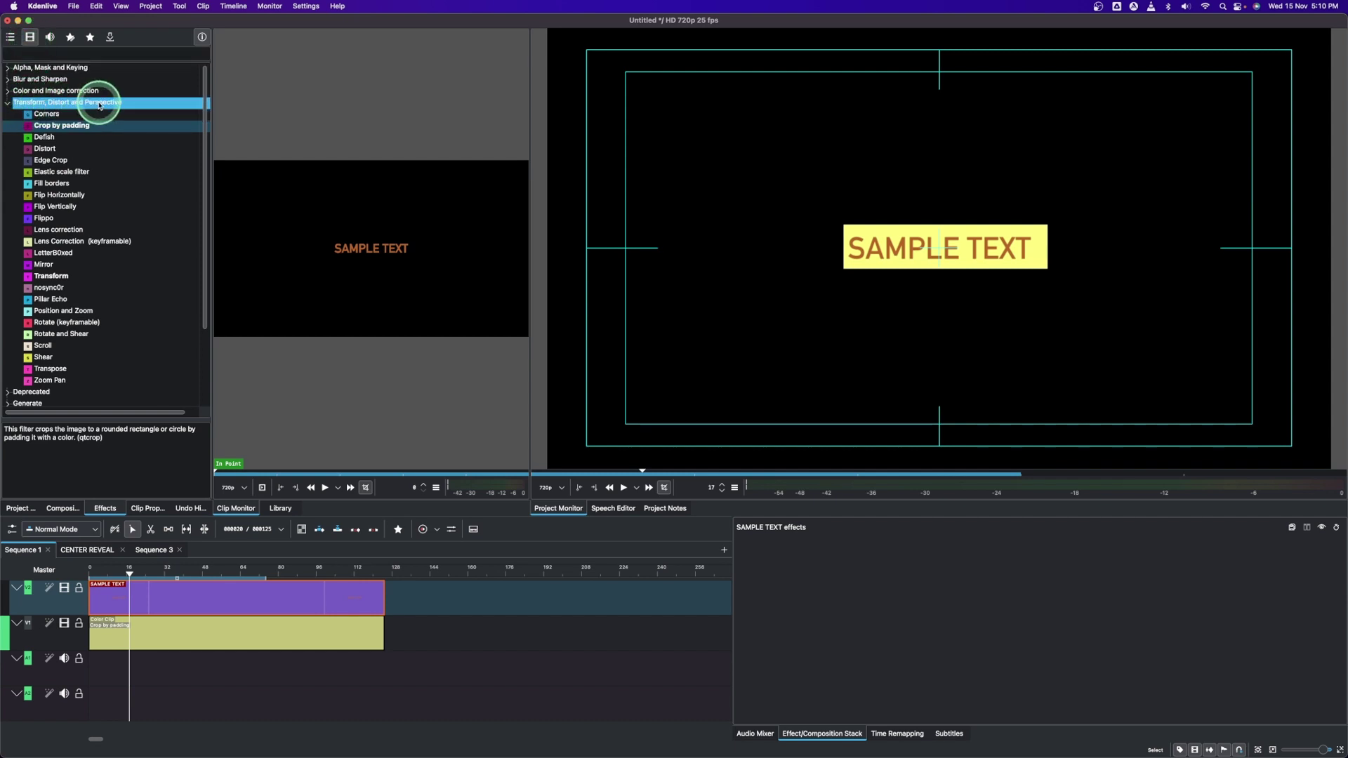
left_click(51, 326)
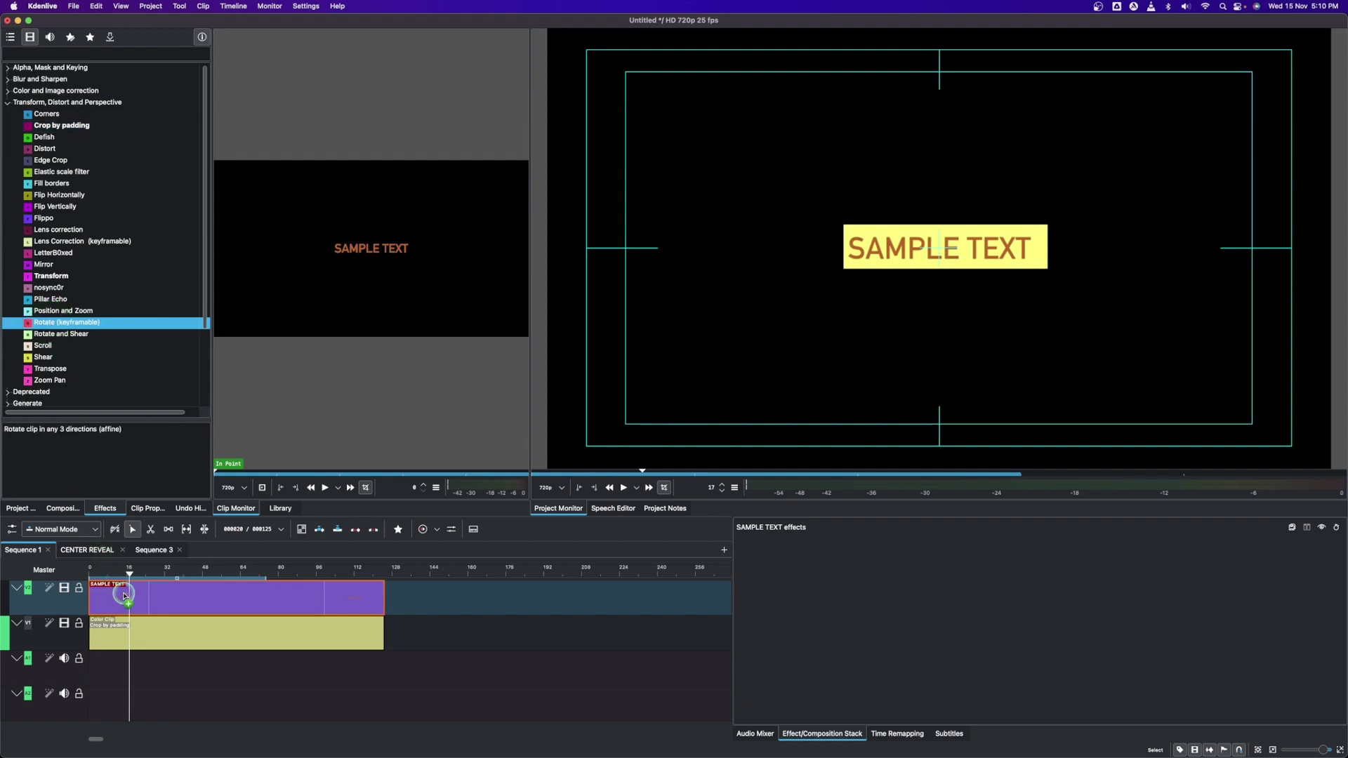
left_click_drag(123, 596, 125, 597)
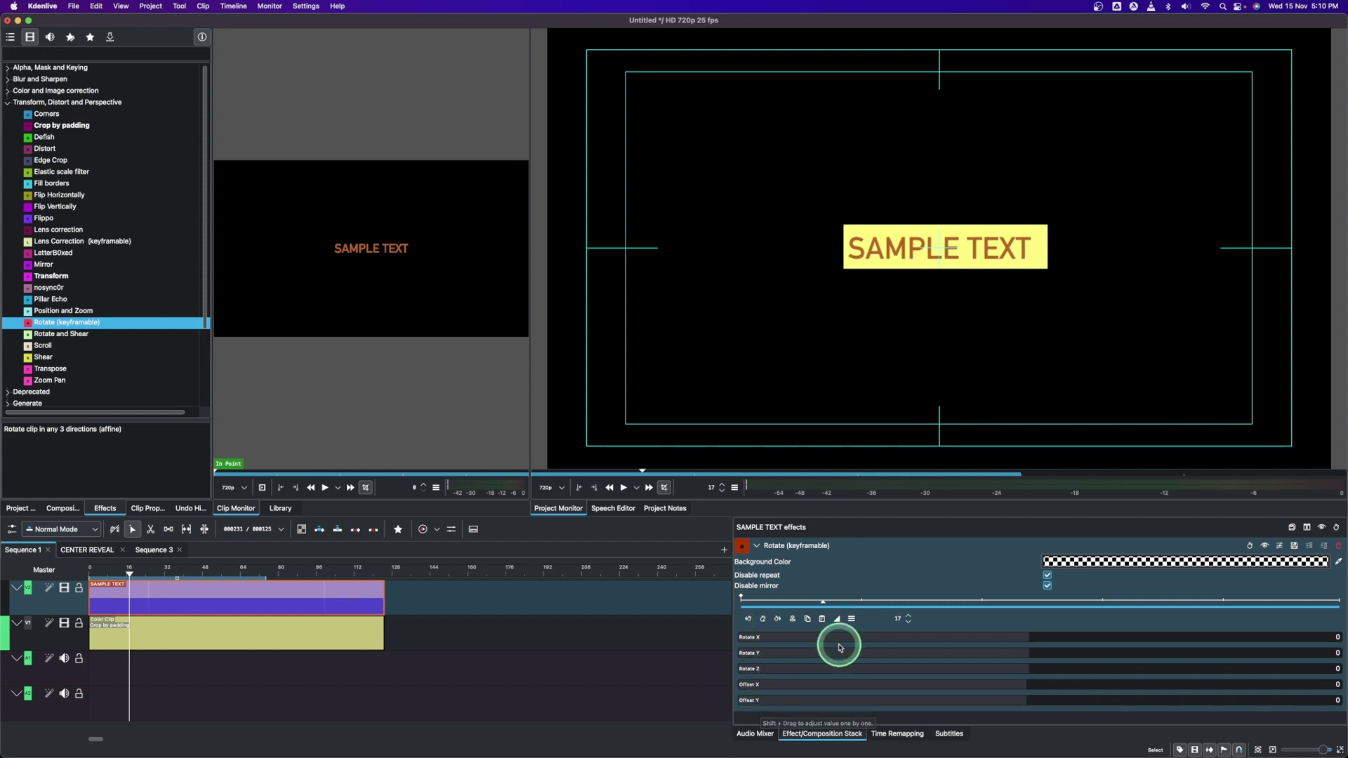
Try the Rotate X/Y/Z and Offset sliders, then return every value to 0
left_click_drag(1013, 641, 1041, 618)
left_click(955, 669)
left_click_drag(954, 671, 699, 644)
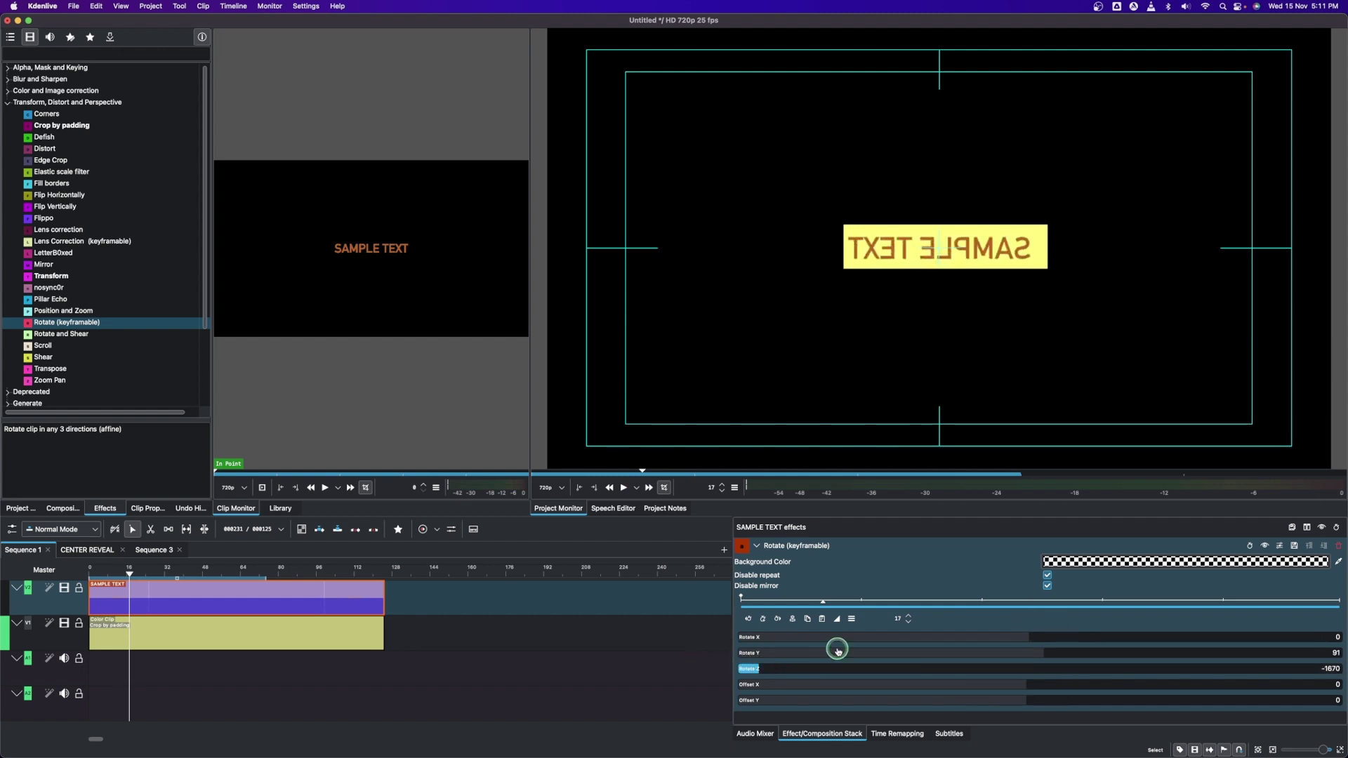
key("super+z")
key("super+z")
left_click_drag(1011, 686, 921, 679)
mouse_move(1009, 677)
left_mouse_down()
mouse_move(1064, 677)
mouse_move(1021, 675)
left_mouse_up()
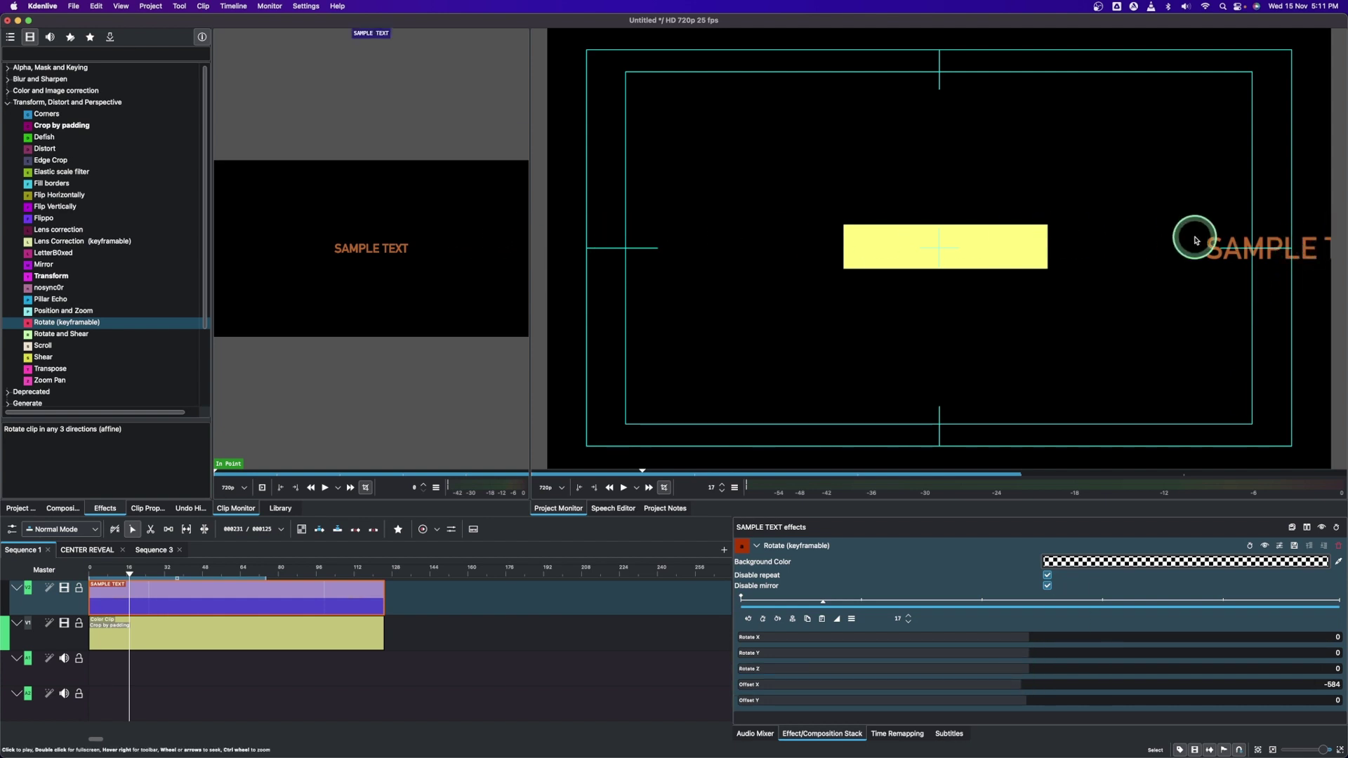
left_click(1027, 680)
left_click_drag(1028, 680, 1031, 682)
key("super+z")
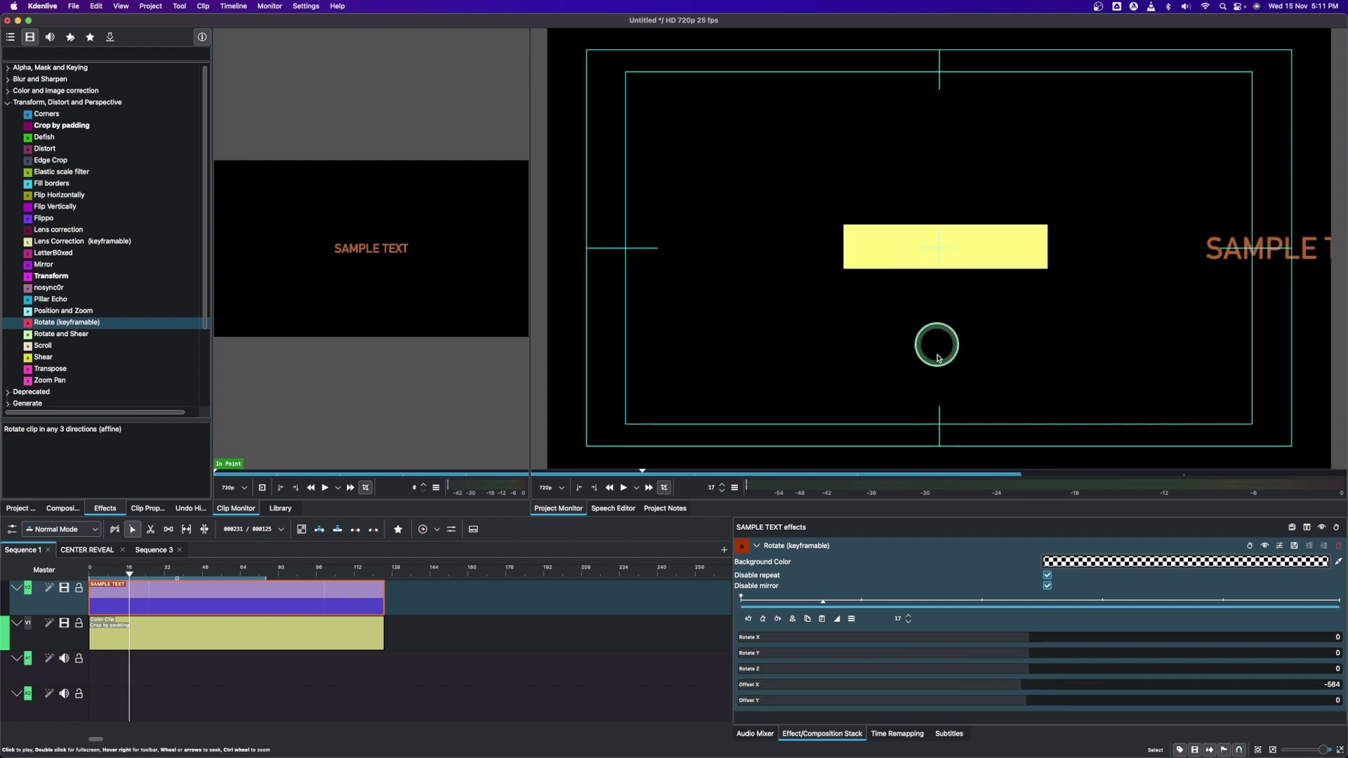
left_click_drag(1024, 700, 1025, 697)
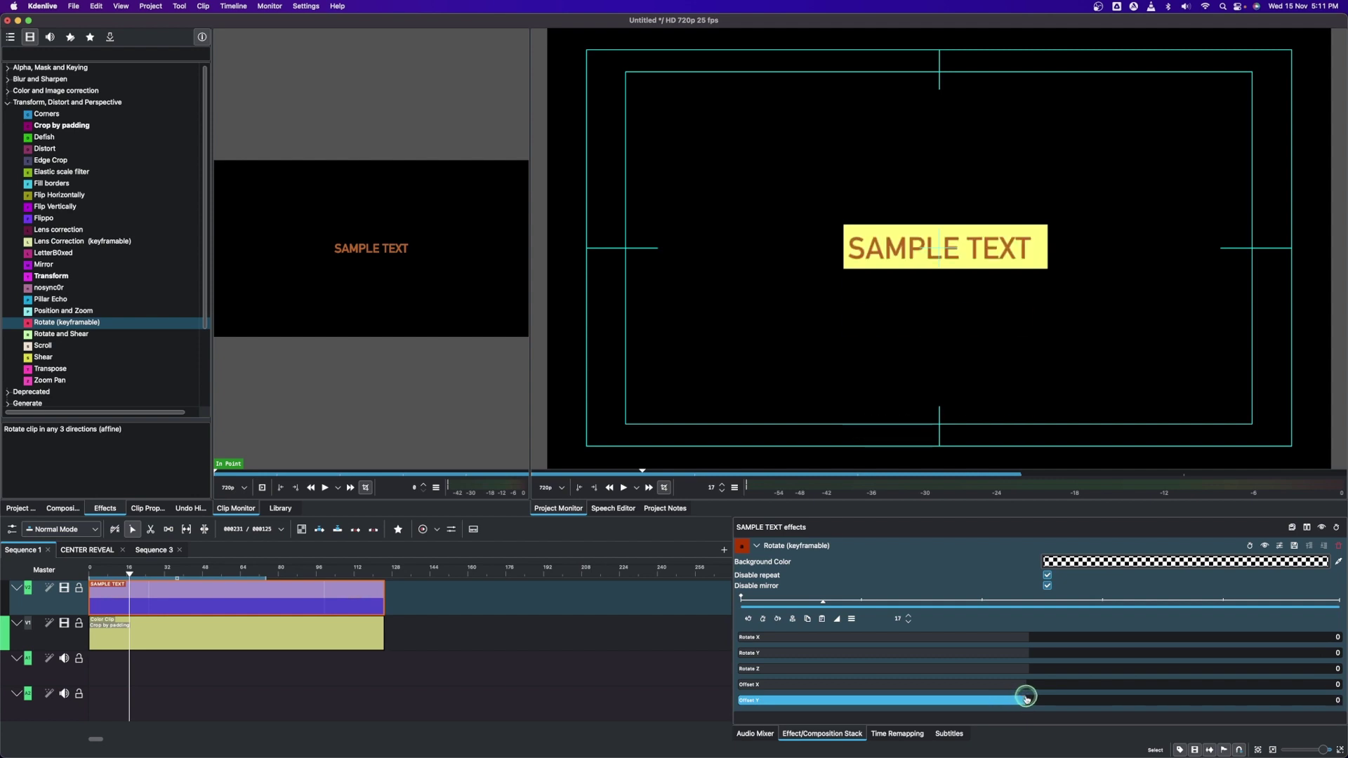
left_click(772, 683)
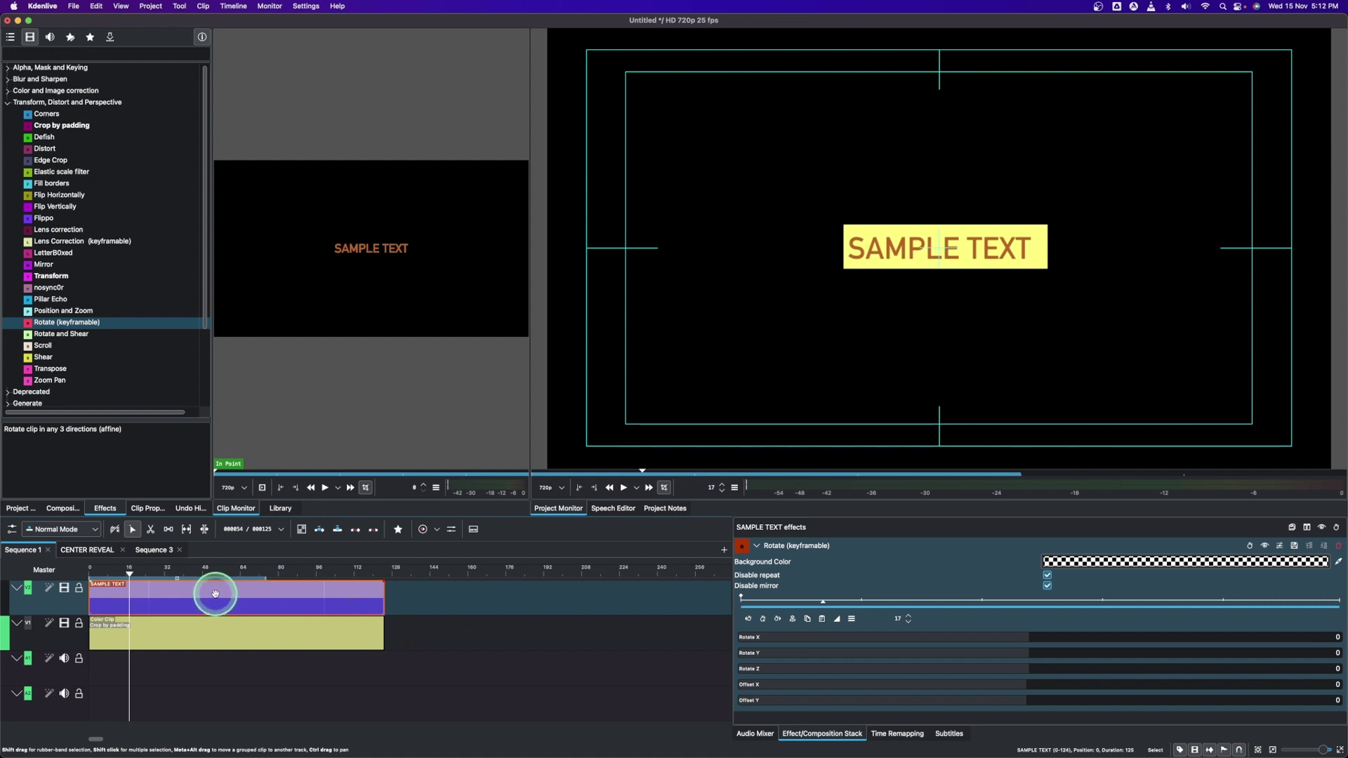
Keyframe SAMPLE TEXT with its horizontal offset pushed left out of the yellow box
left_click(763, 619)
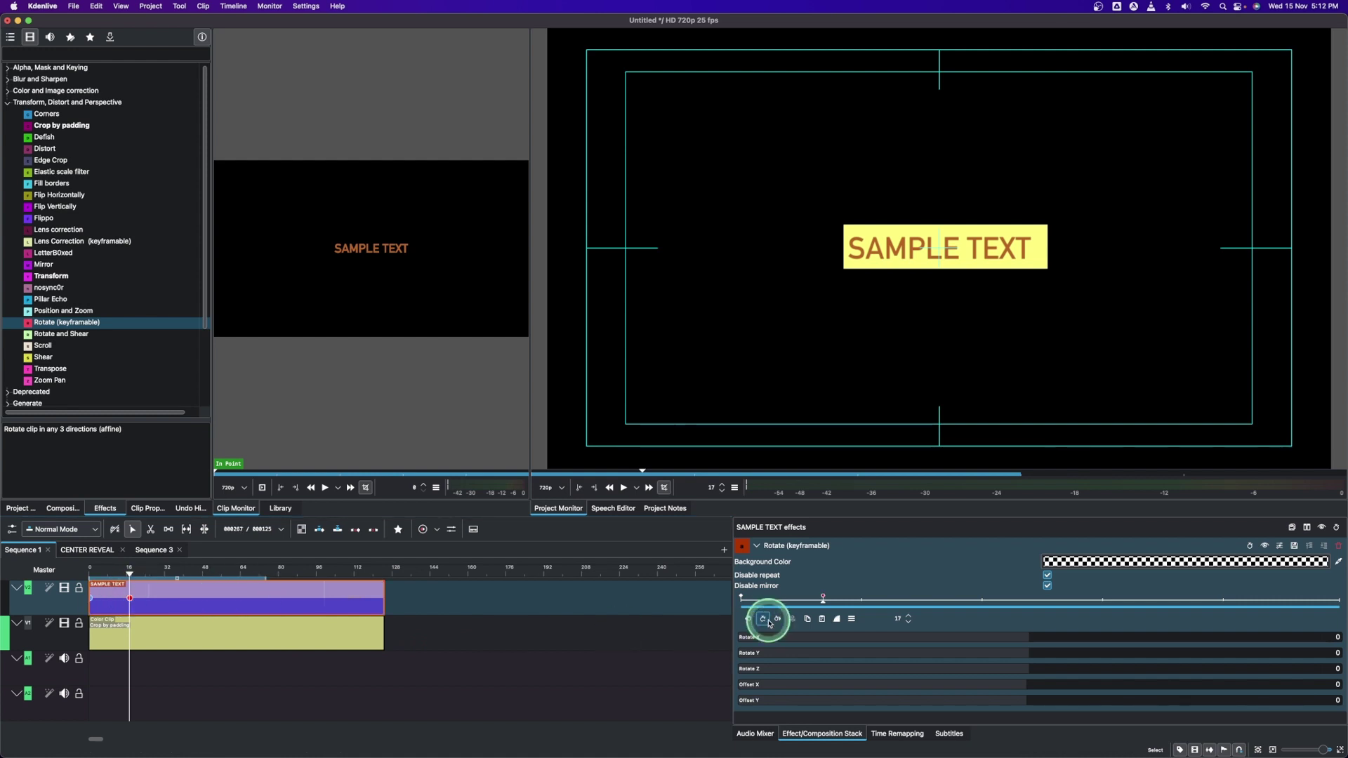
left_click(768, 623)
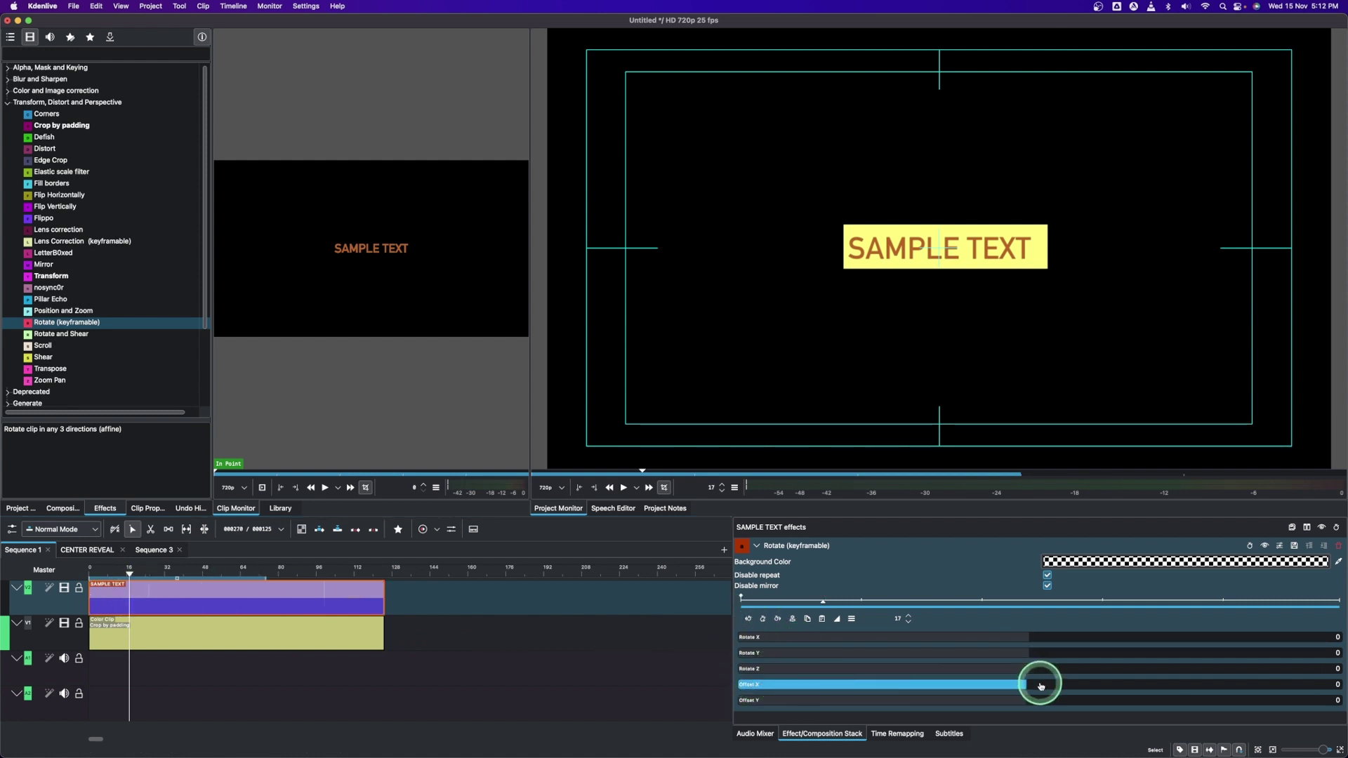
left_click(1016, 687)
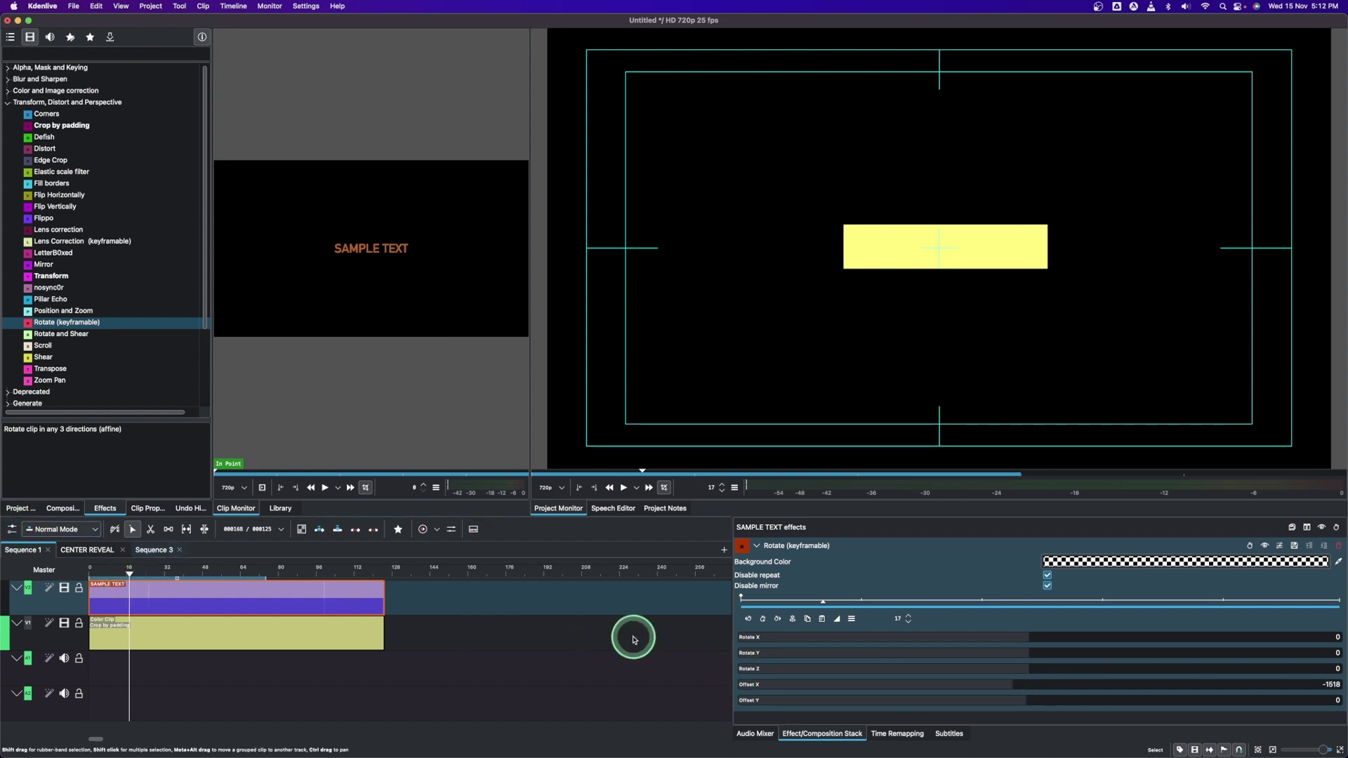
left_click(764, 620)
Add a rotate keyframe at frame 28 with Offset X 0, centring the text
left_click(910, 616)
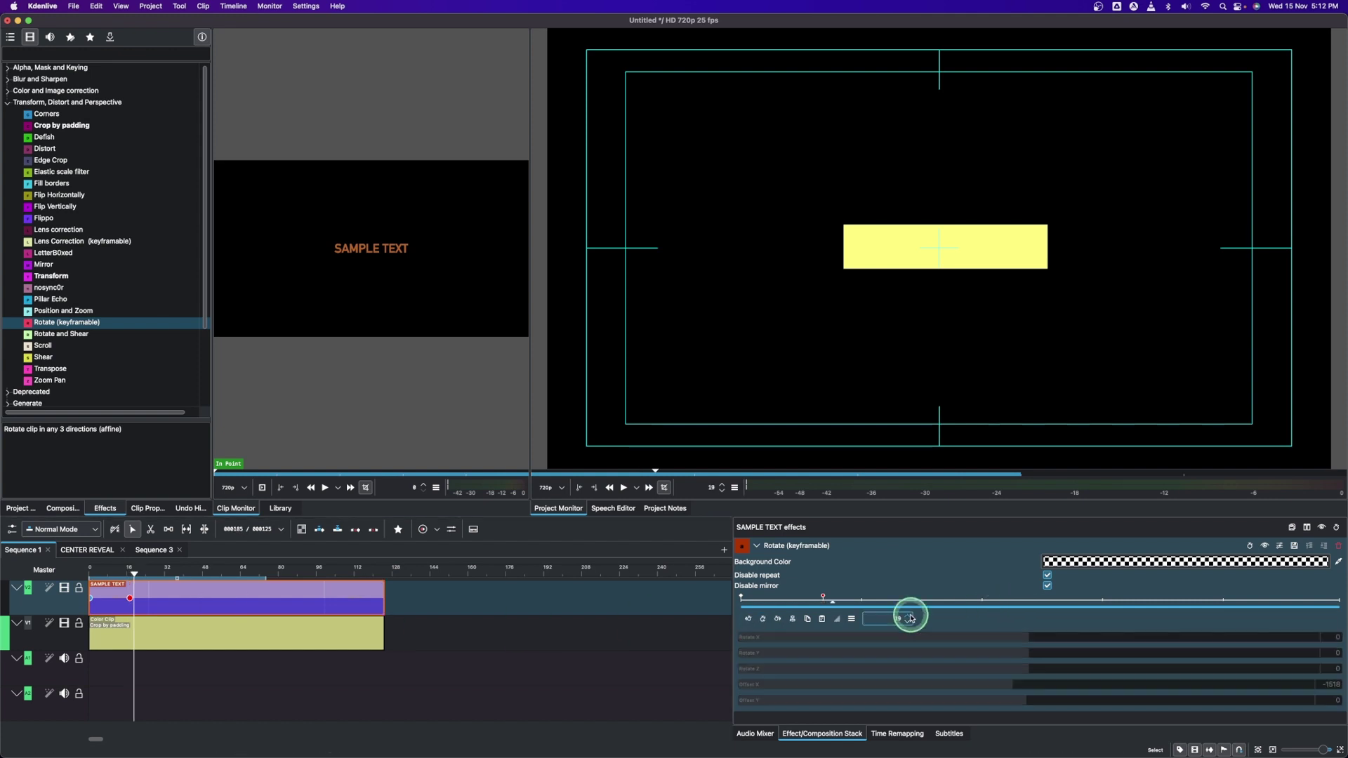
left_click(910, 616)
left_click(911, 616)
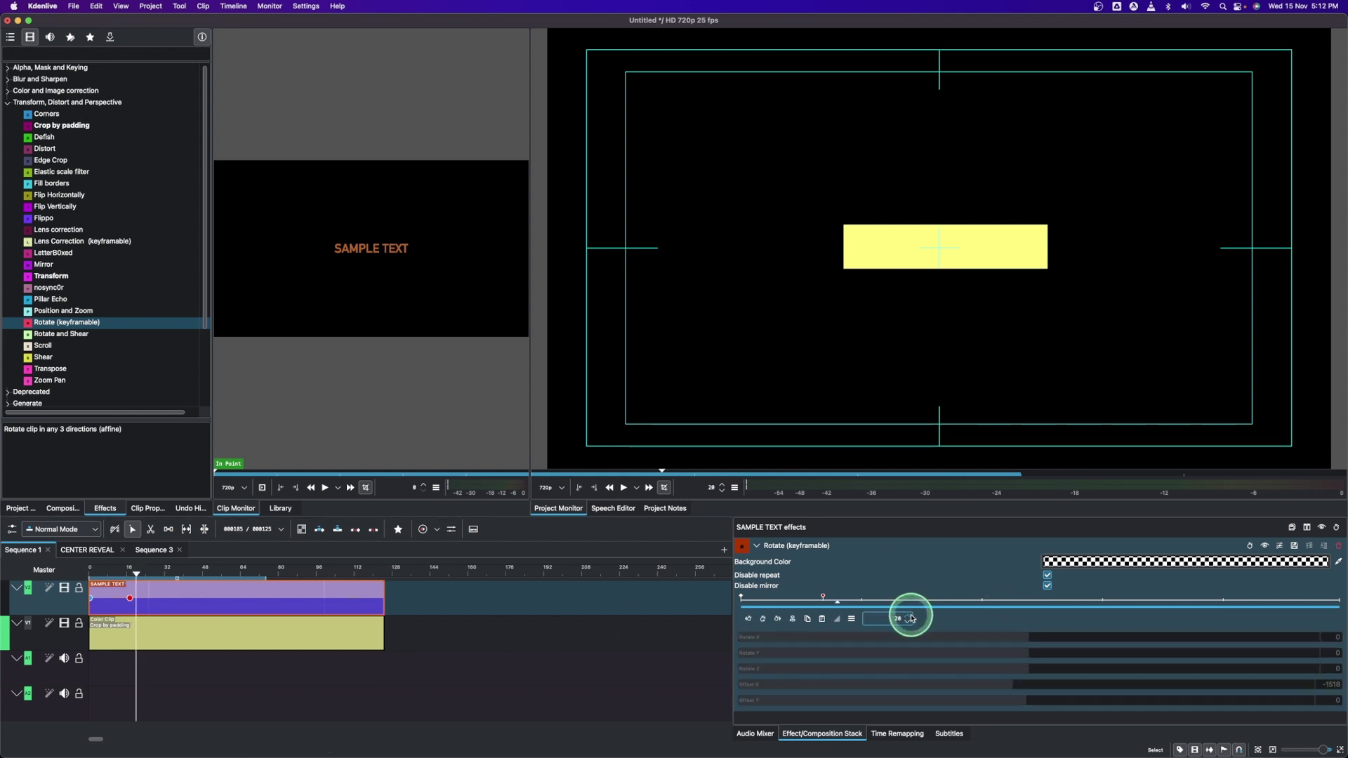
left_click(764, 618)
double_click(1316, 683)
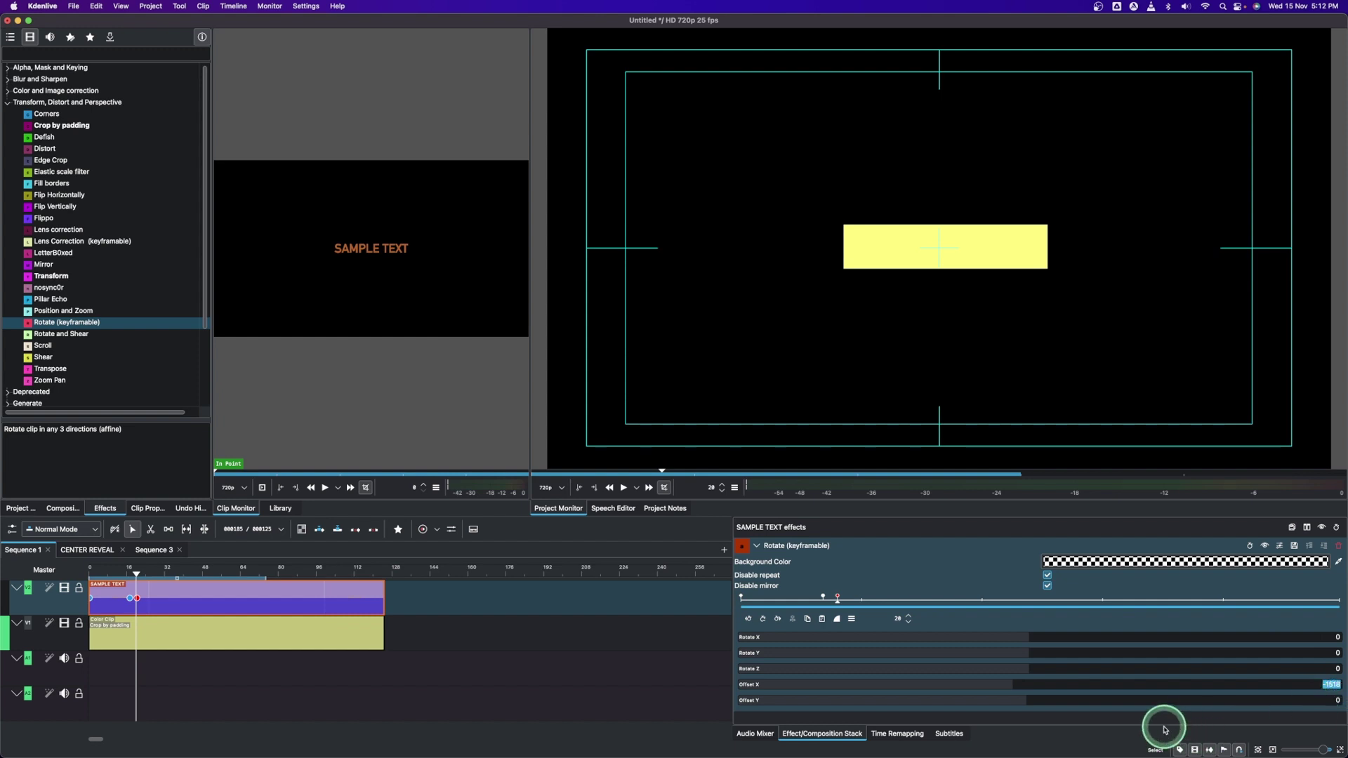
type("0")
key("Return")
Hold the text centred, then keyframe Offset X -1343 at frame 62 to slide it out
left_click(234, 578)
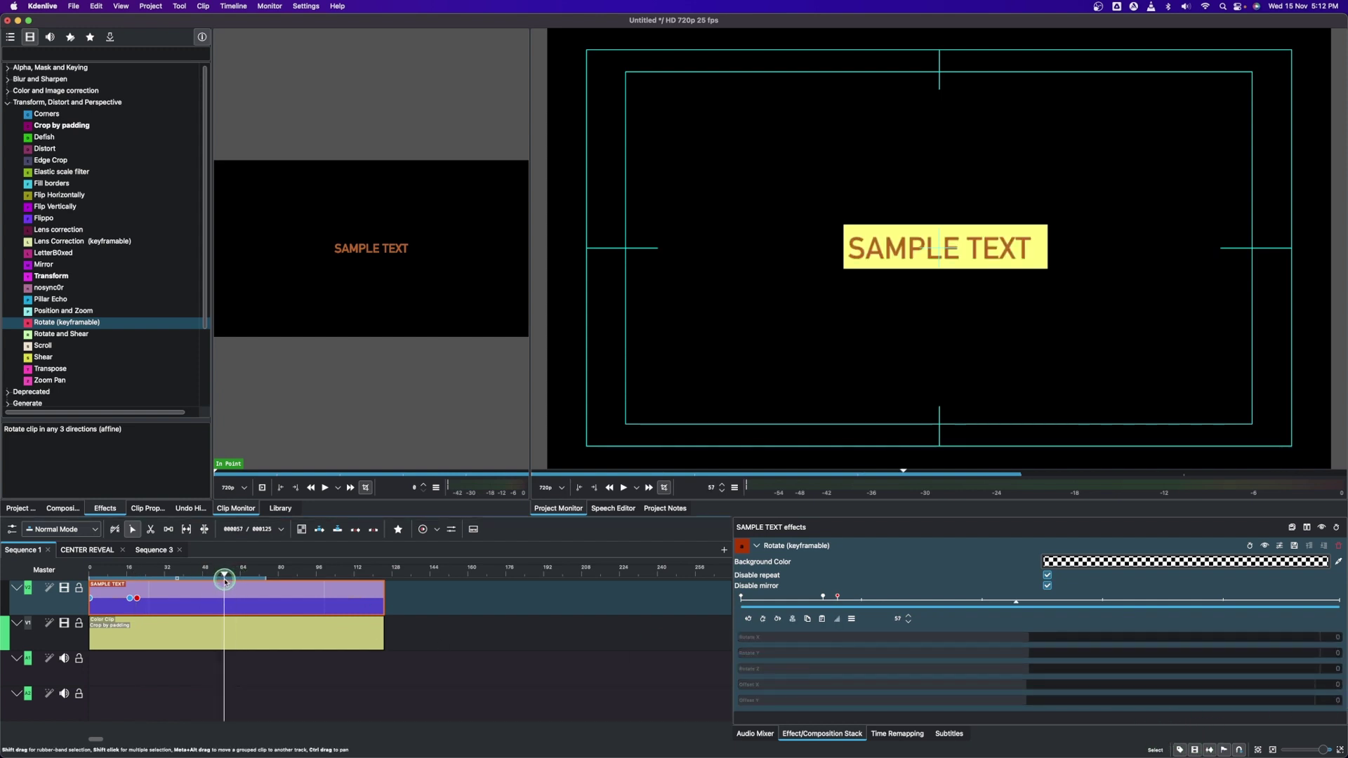
left_click(762, 619)
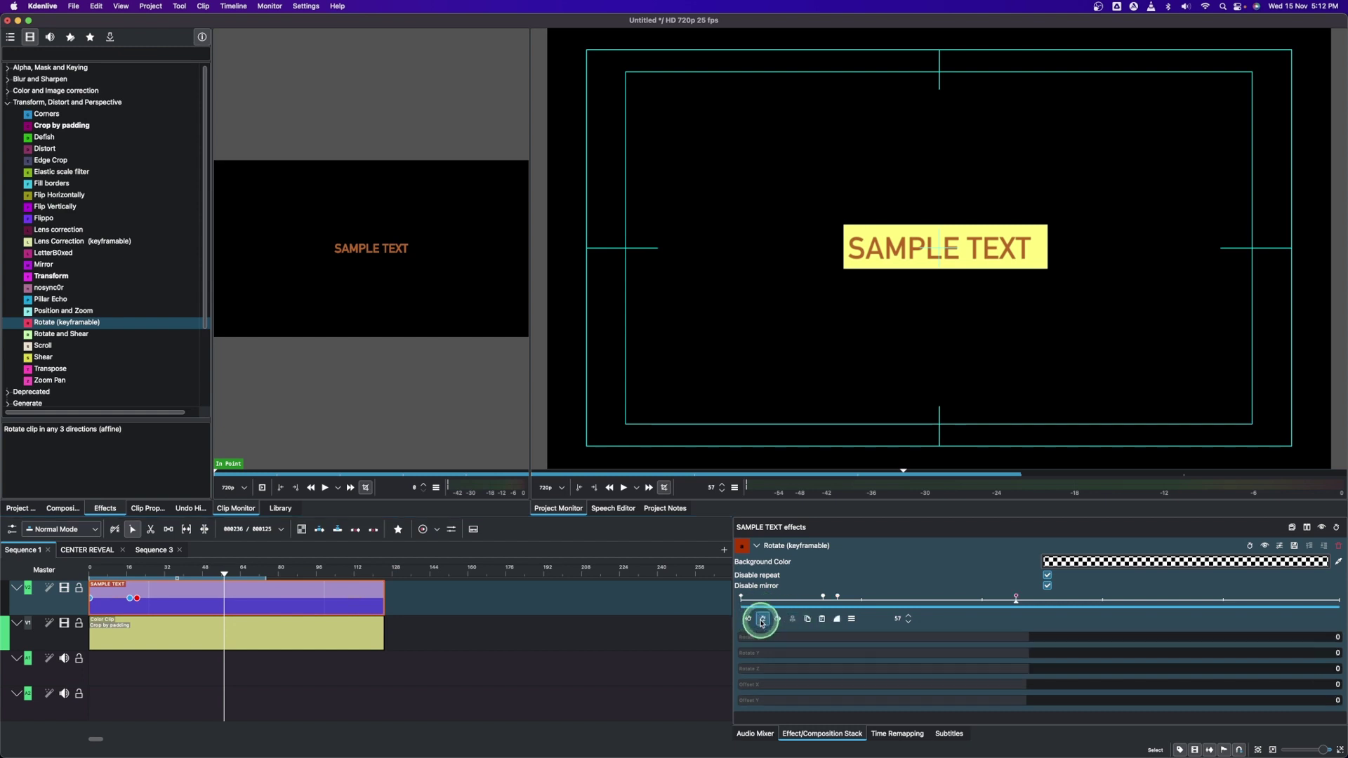
left_click(910, 616)
left_click(911, 616)
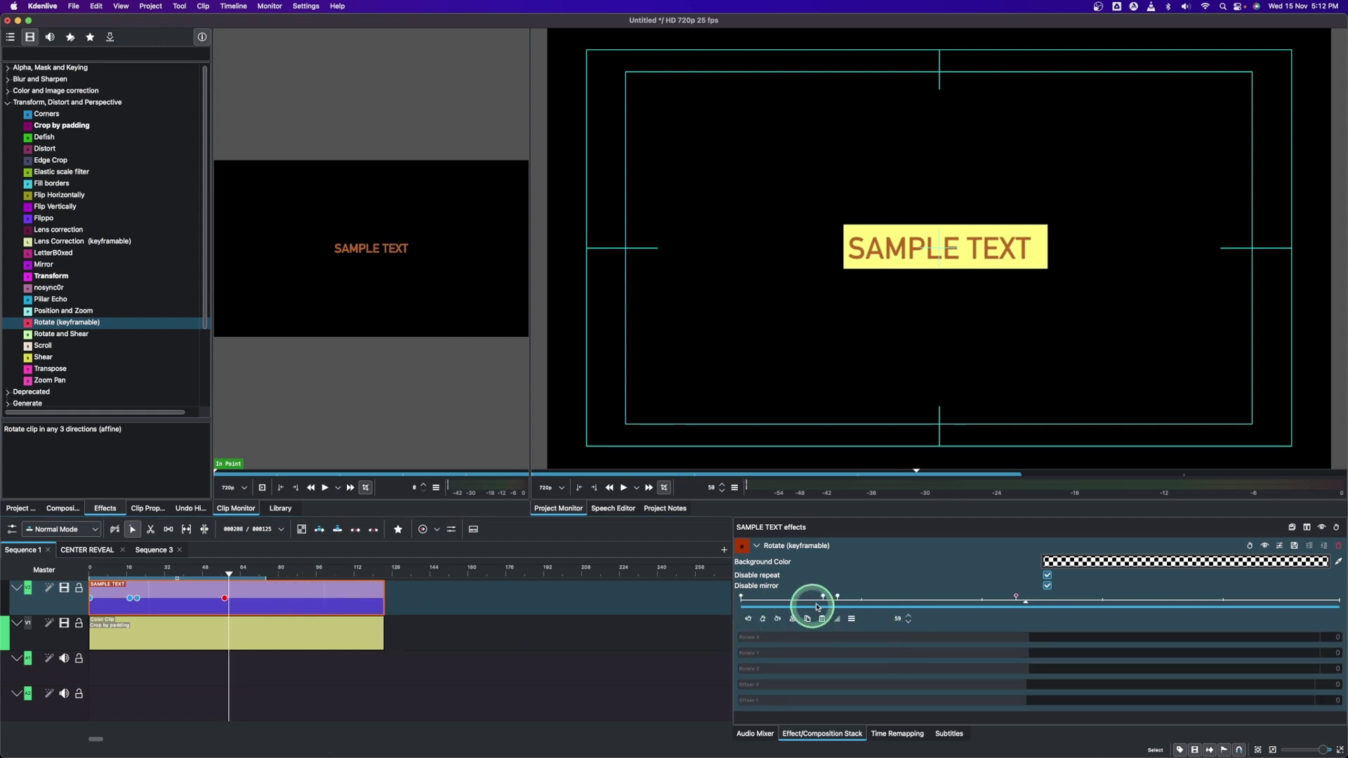
left_click(910, 616)
left_click(910, 616)
left_click(910, 618)
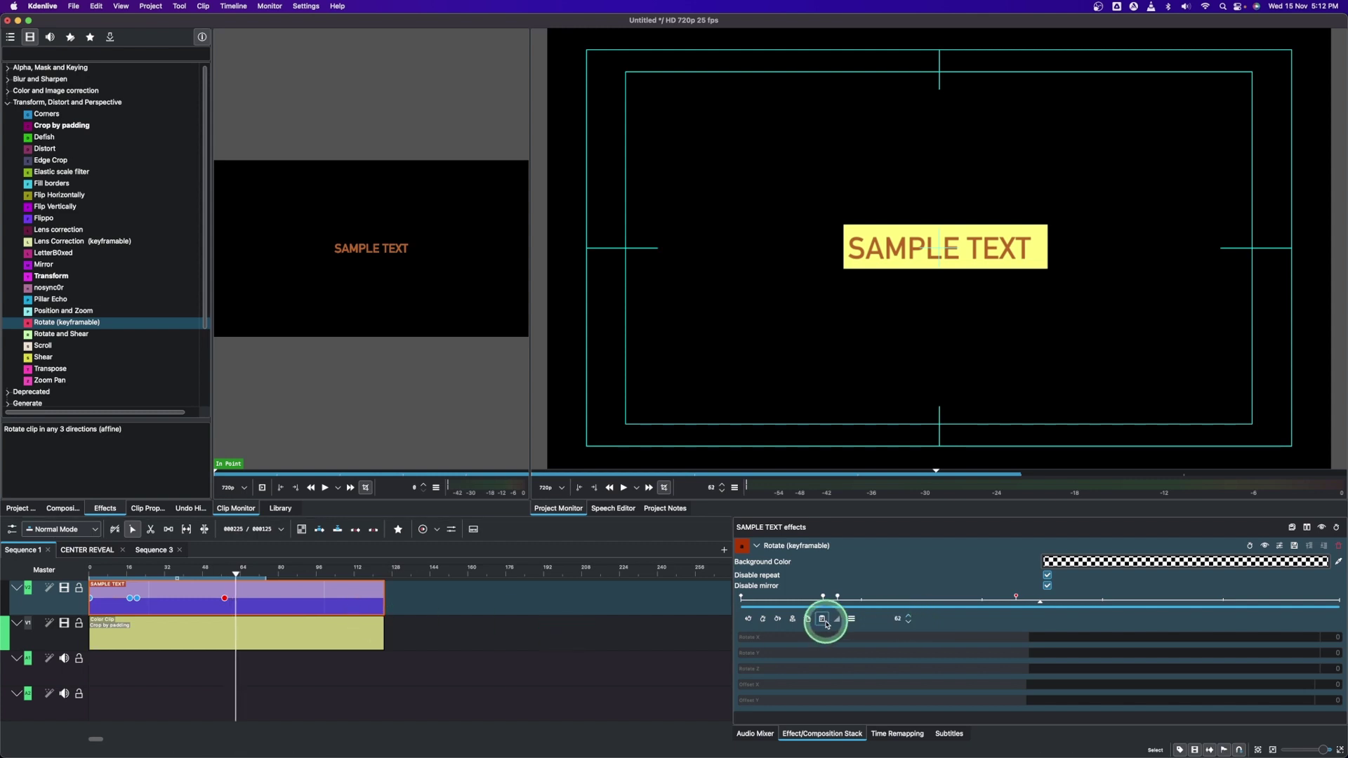
left_click(763, 618)
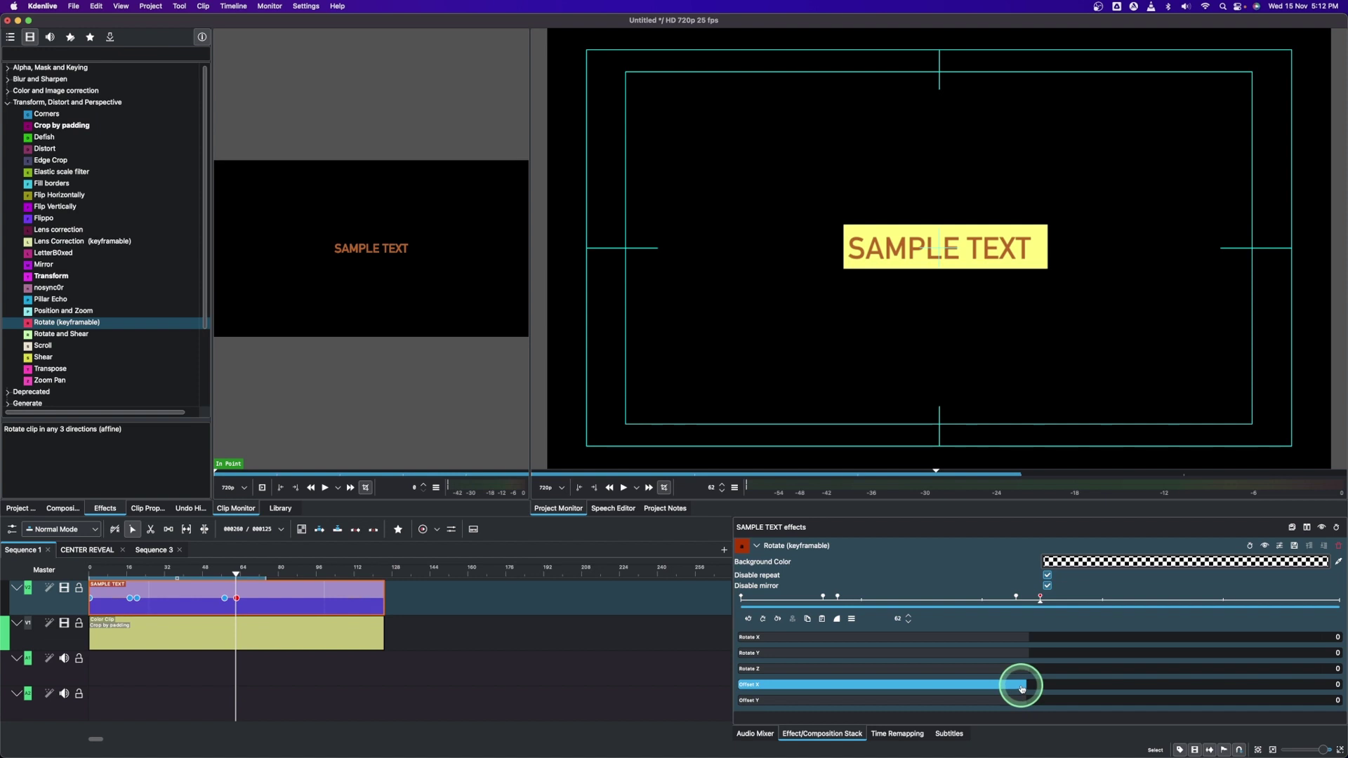
left_click_drag(1015, 689, 1014, 688)
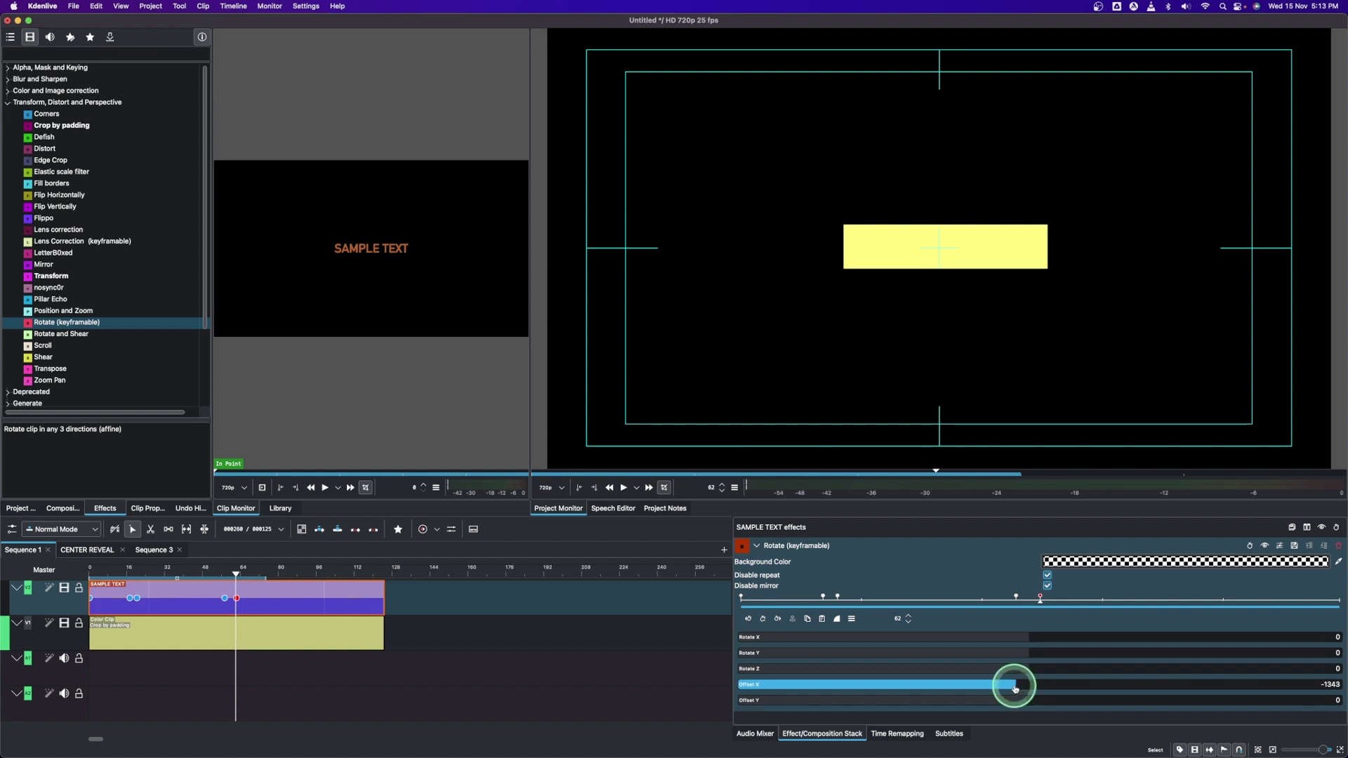
left_click(909, 616)
left_click(909, 616)
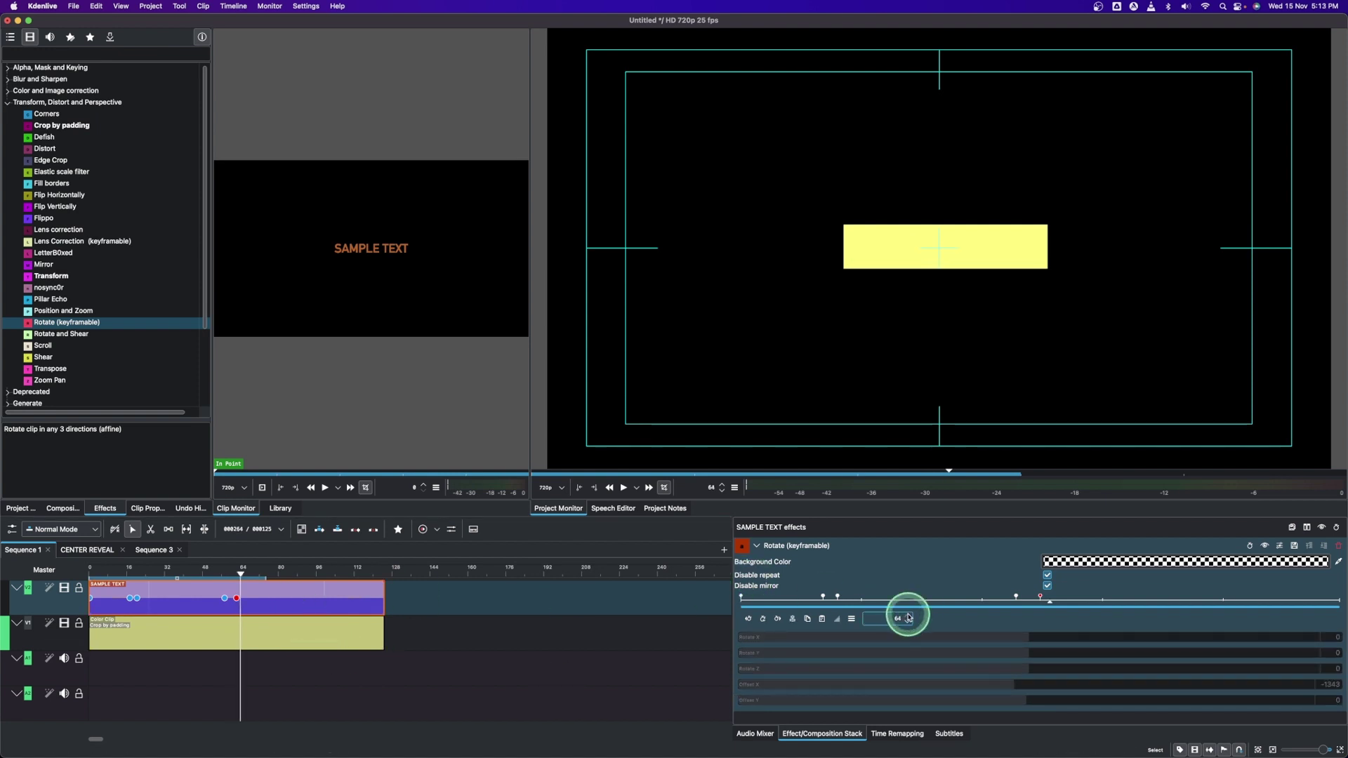
Add yellow-box crop keyframes: W 2 at frame 66 and X -16 at frame 67
left_click(286, 634)
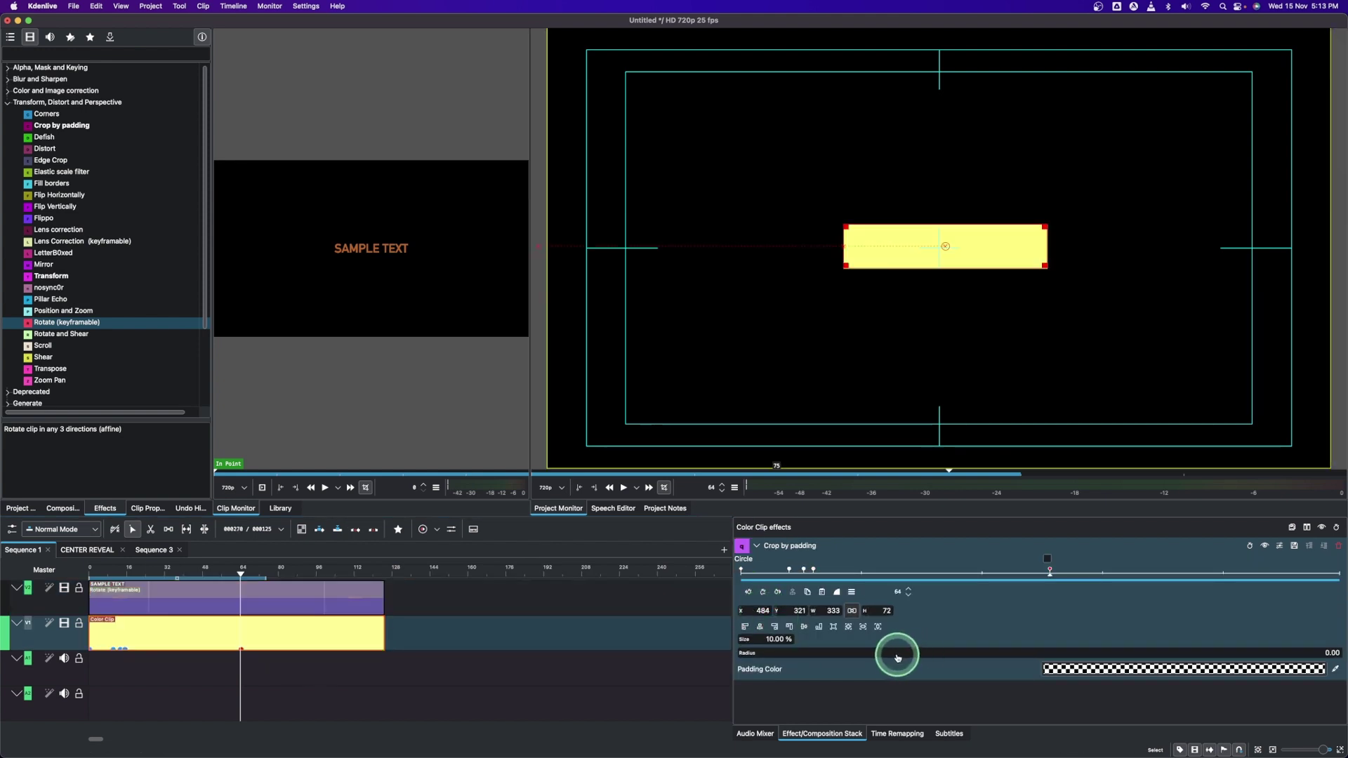
left_click(909, 589)
left_click(909, 589)
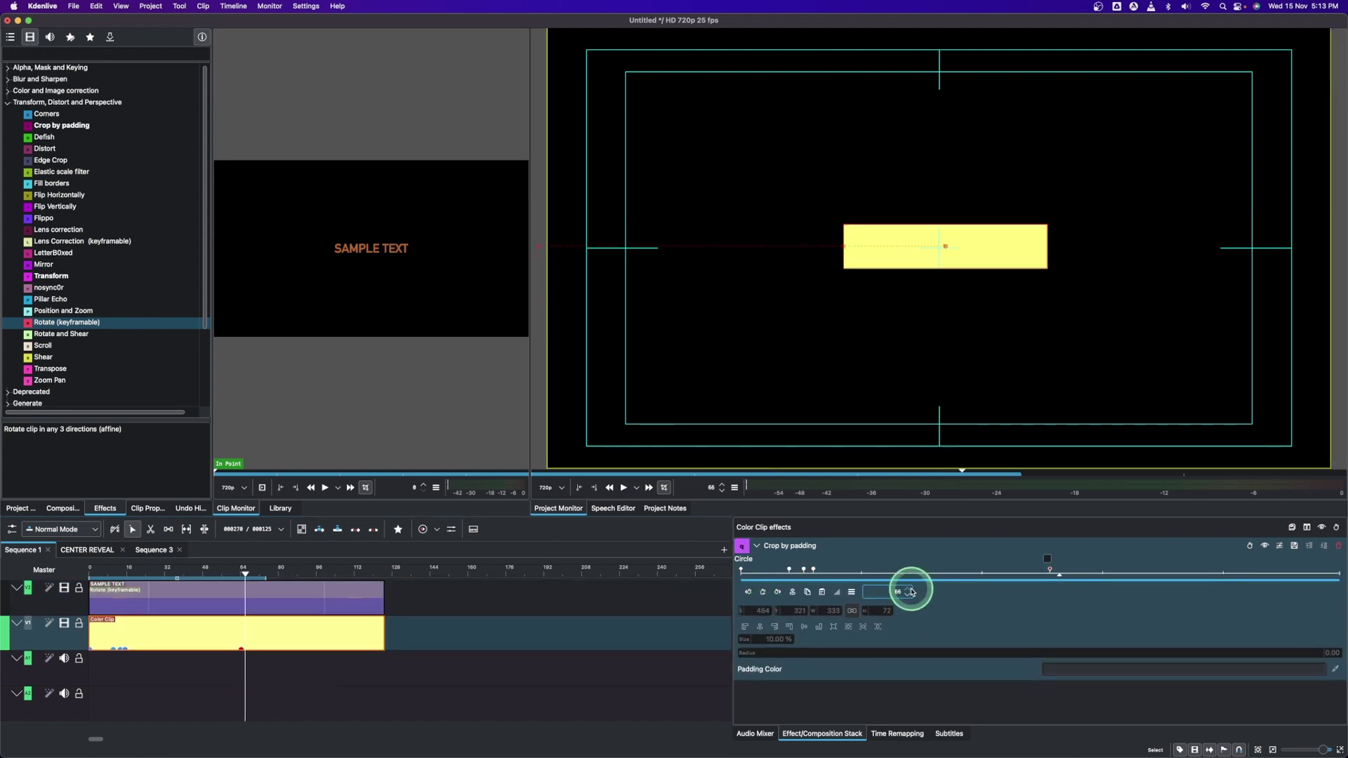
left_click(764, 593)
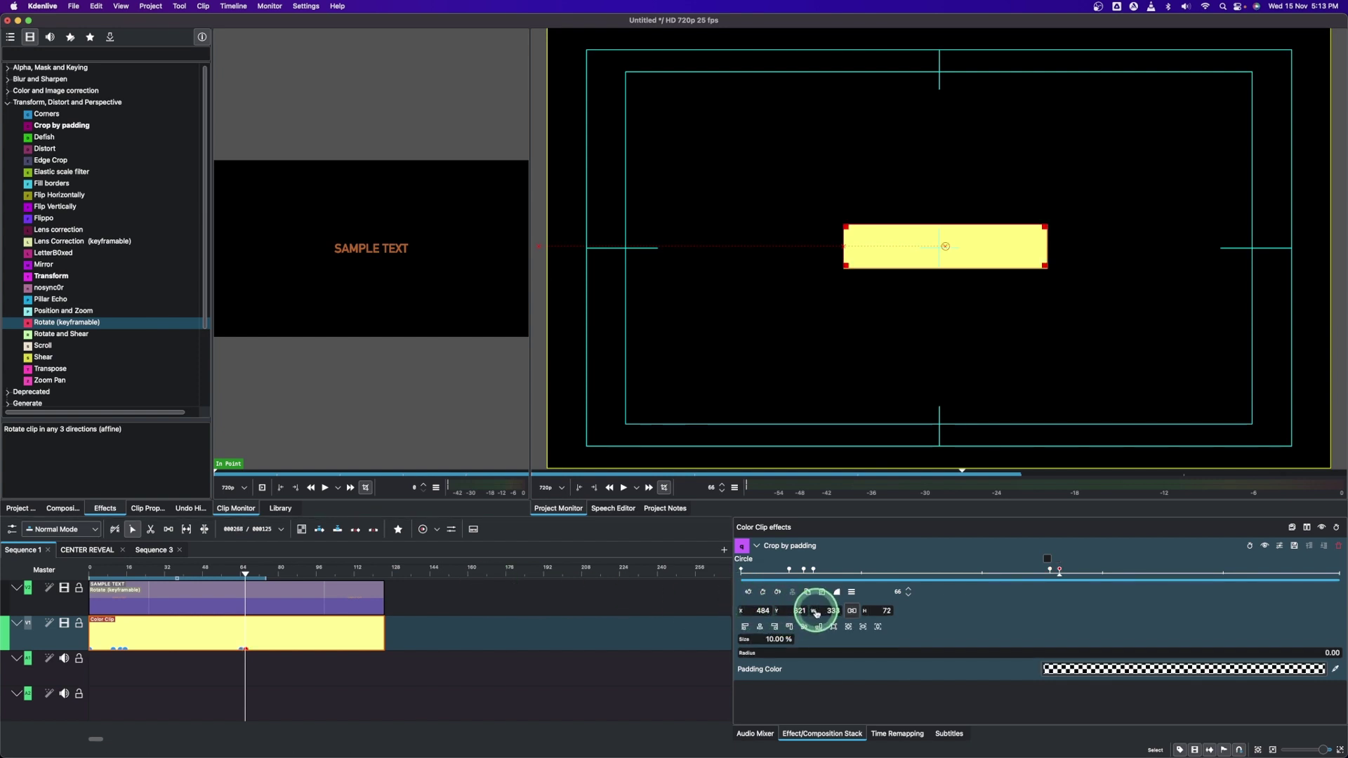
left_click_drag(811, 611, 674, 611)
left_click(908, 590)
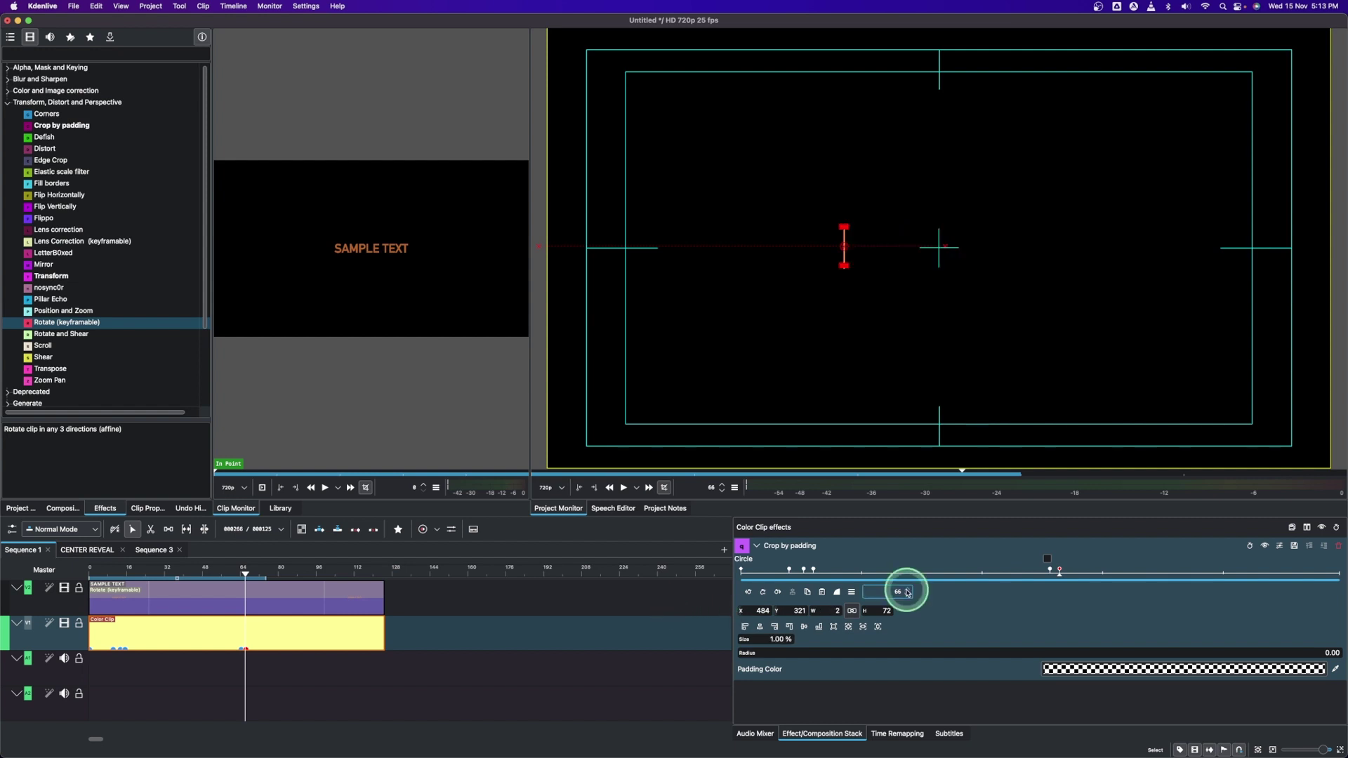
left_click(764, 593)
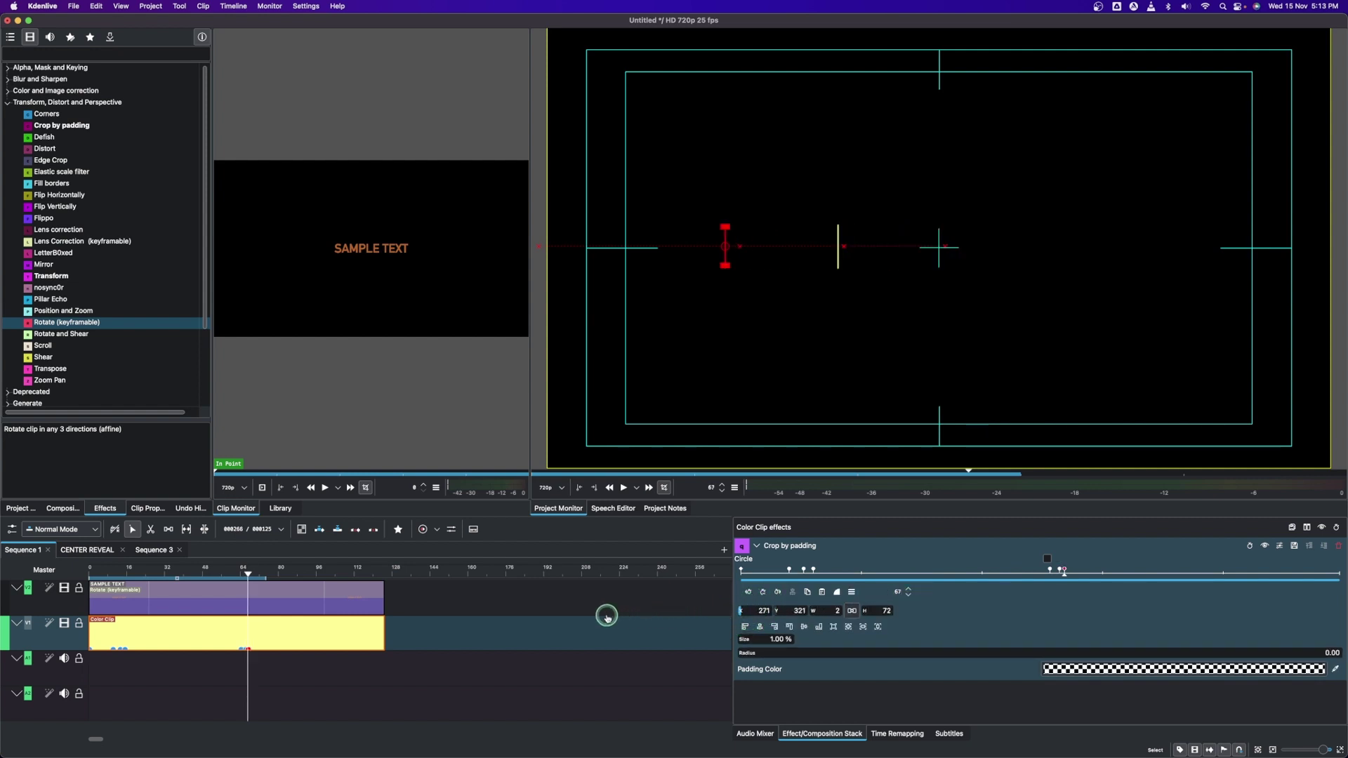
left_click_drag(508, 619, 482, 623)
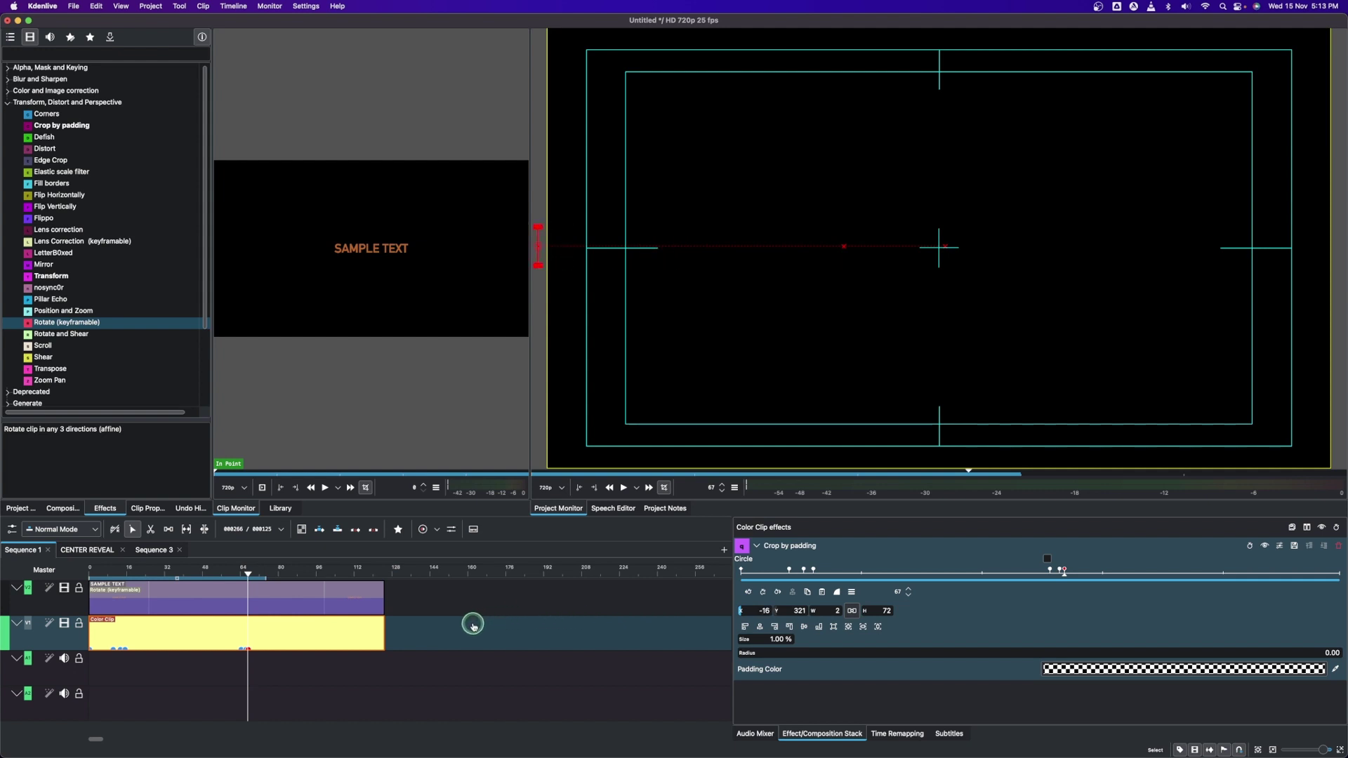
Play the box and text animation back from frame 0
left_click_drag(120, 571, 73, 576)
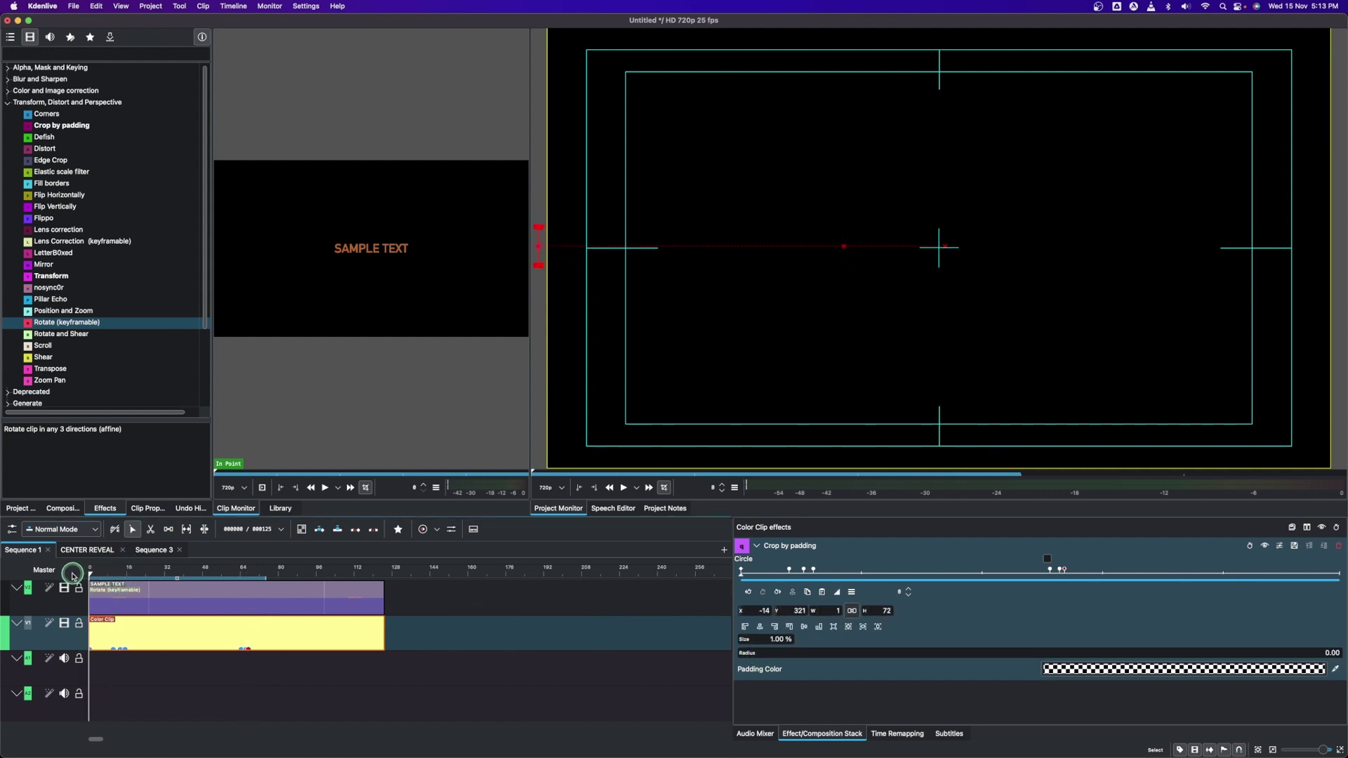
key("space")
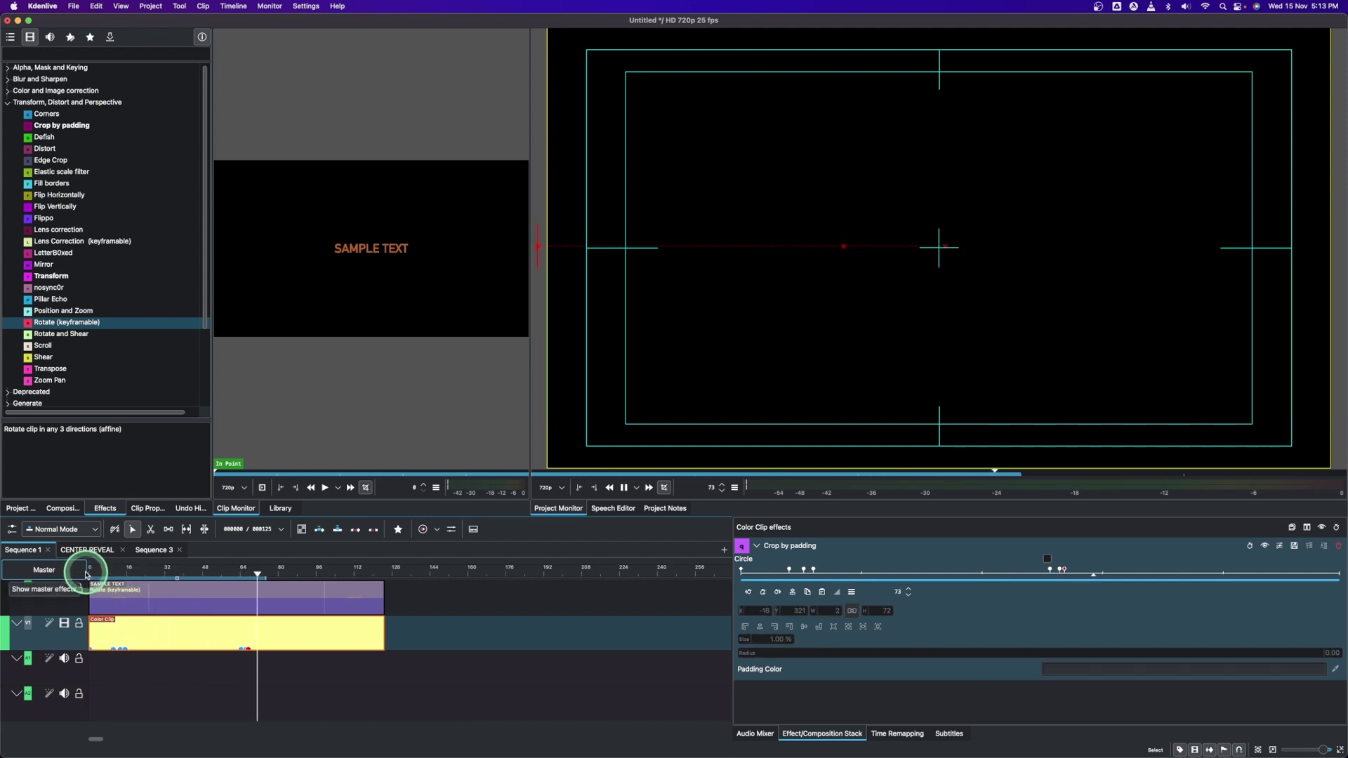
left_click(102, 573)
left_click_drag(102, 572, 80, 580)
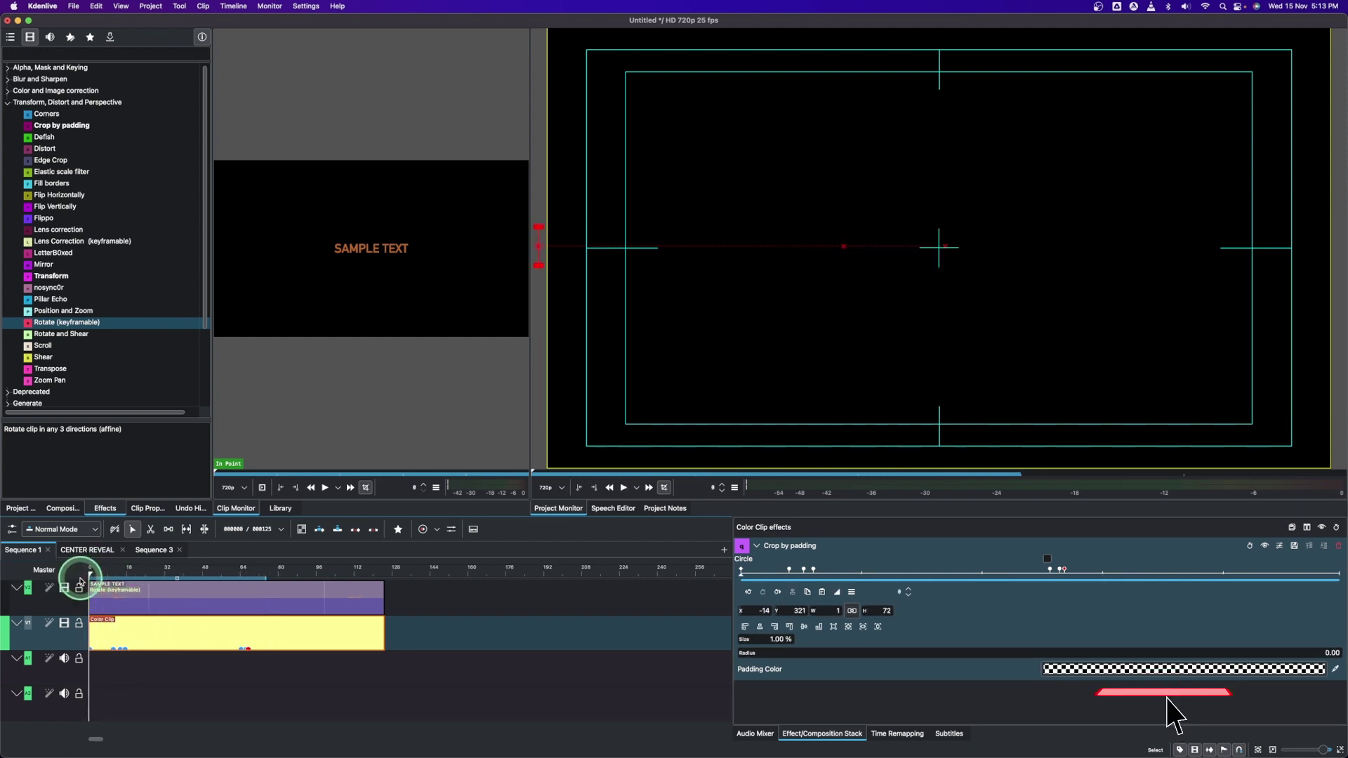
key("space")
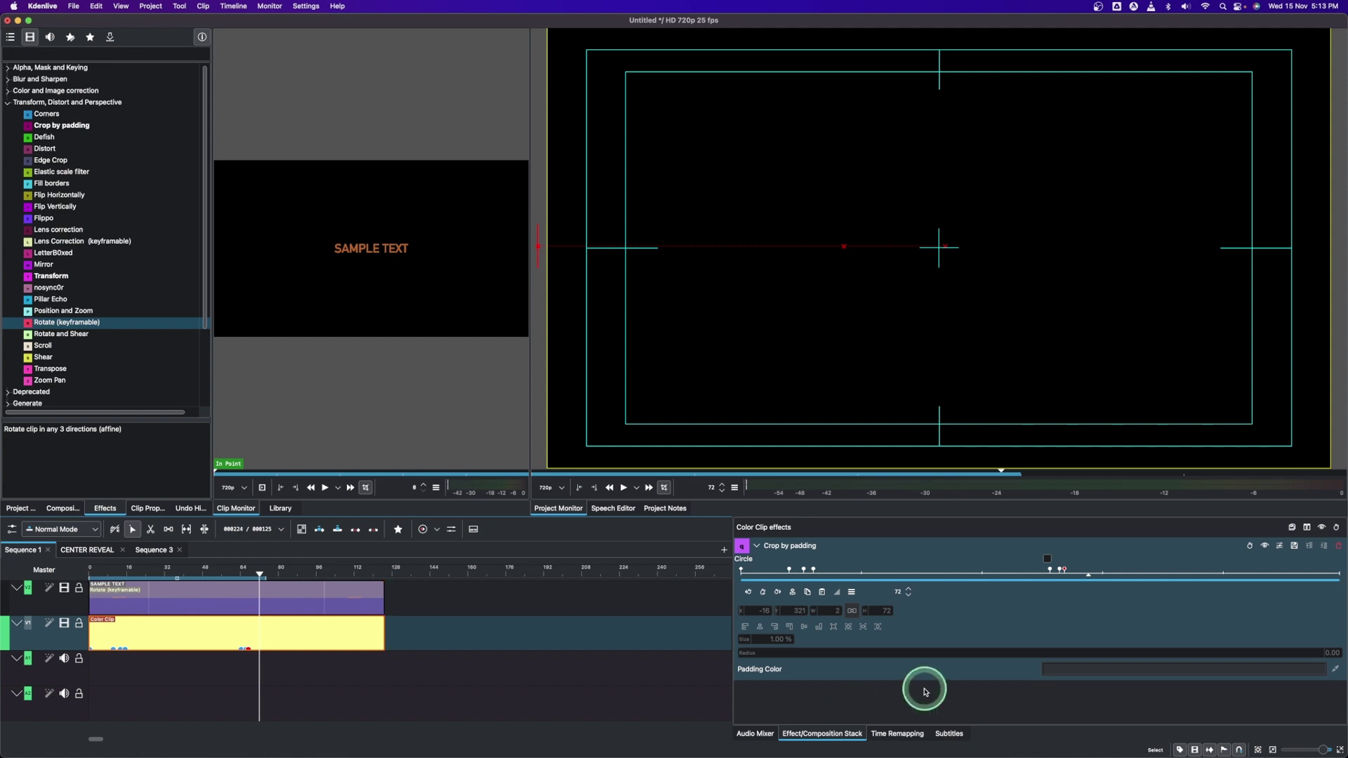
Set the frame-67 crop keyframe's interpolation to Linear and review the other crop keyframes
left_click(1064, 569)
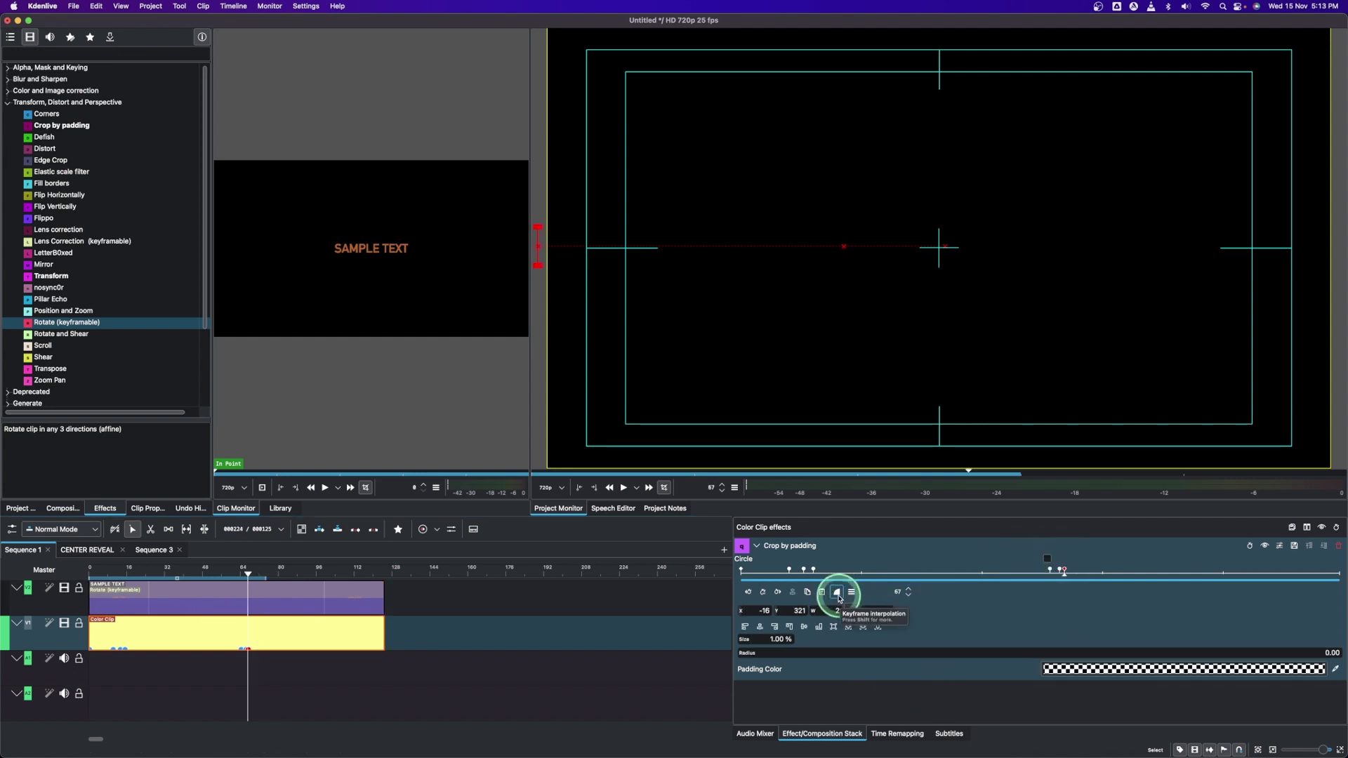
left_click(838, 594)
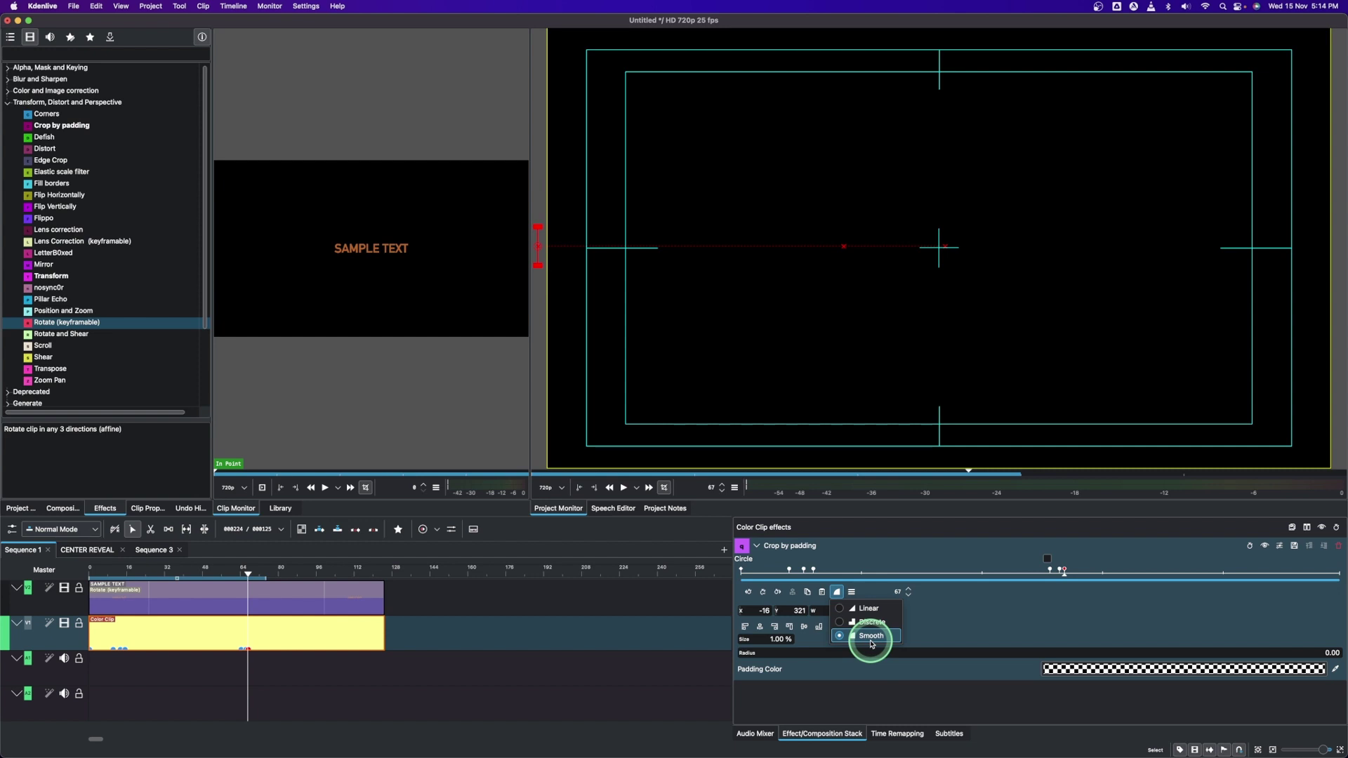
left_click(867, 610)
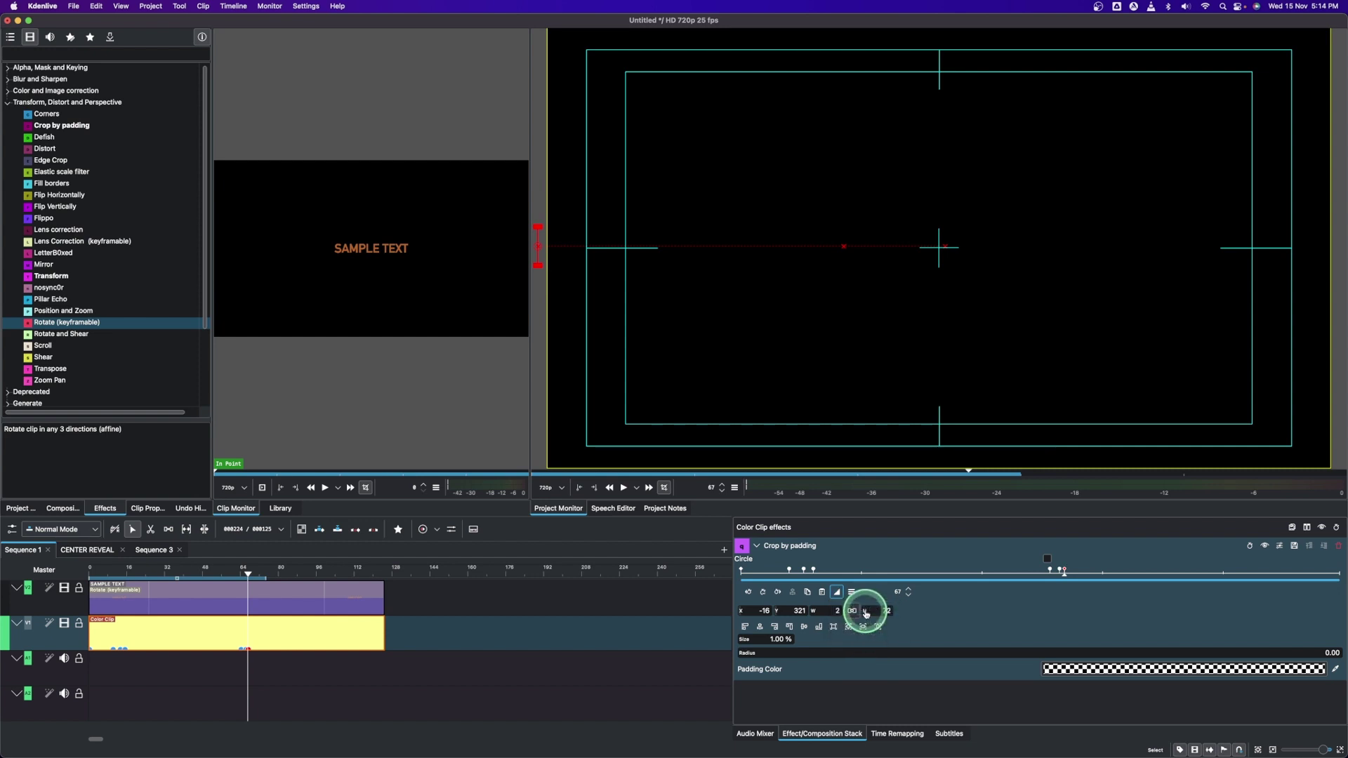
left_click(1050, 570)
left_click(789, 570)
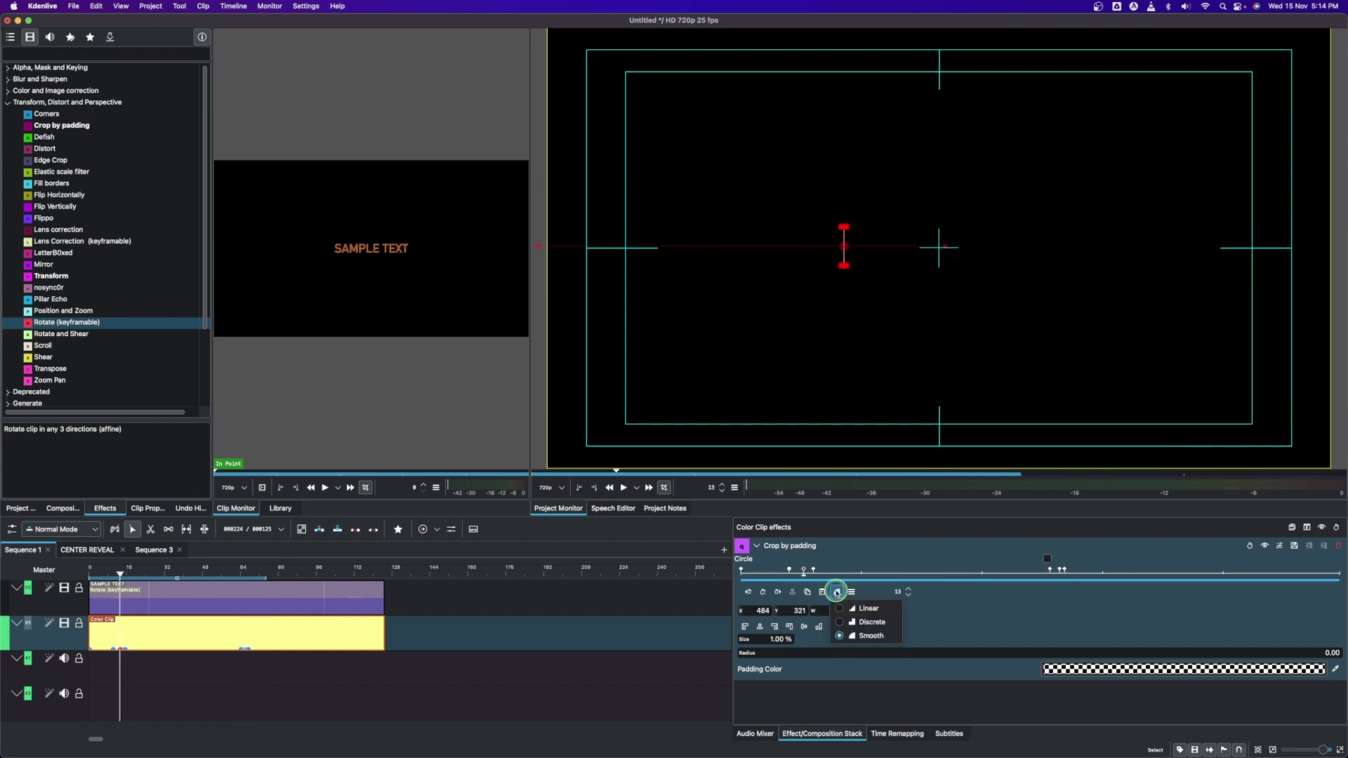
left_click(284, 593)
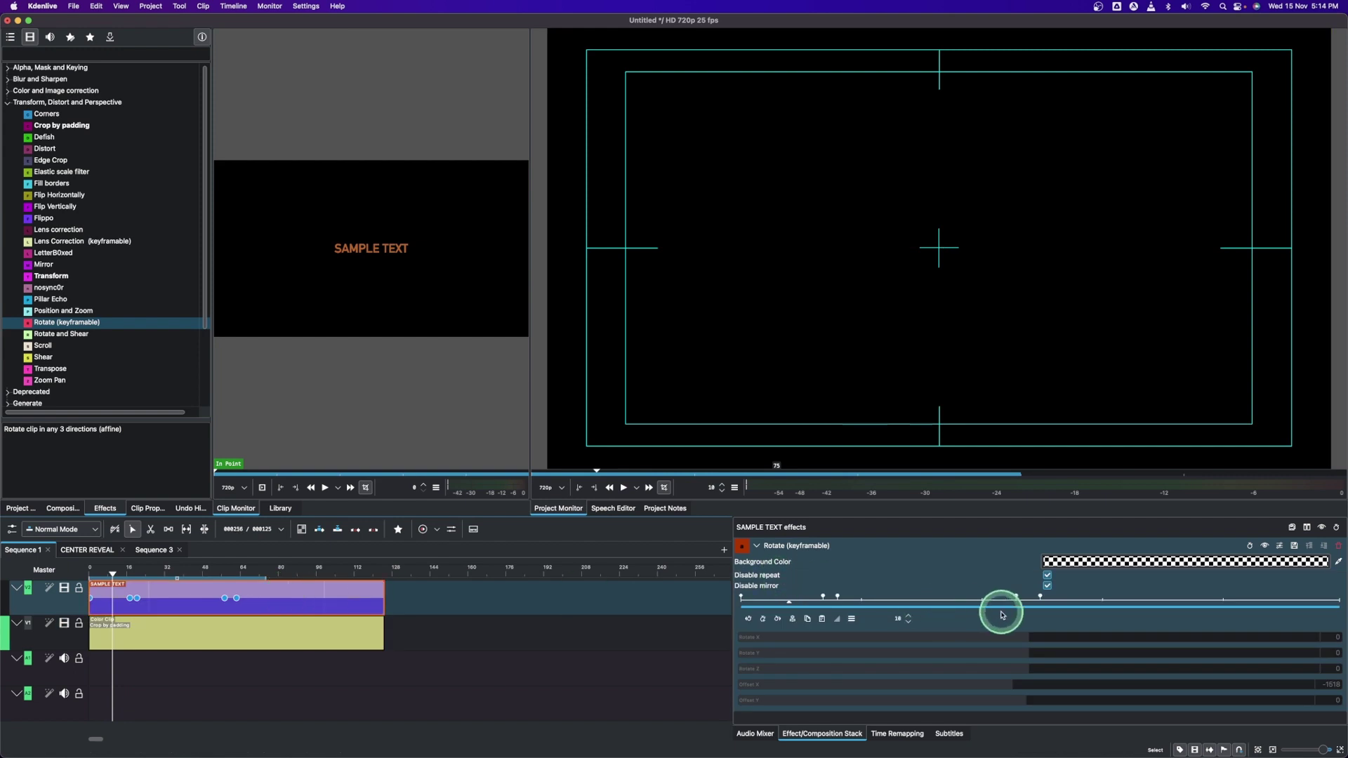
Step through the text's offset keyframes, replay from frame 0, and stop at frame 34
left_click(1016, 597)
left_click(824, 598)
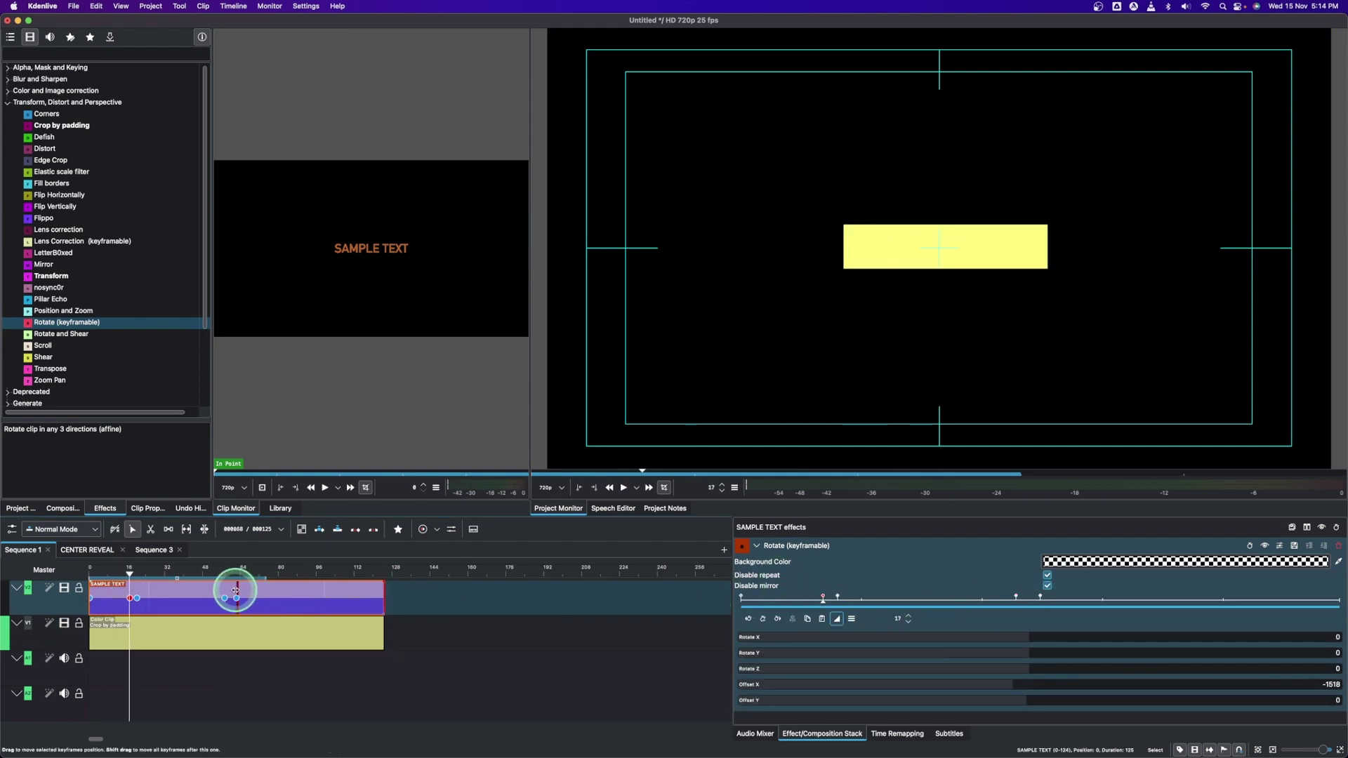
left_click(237, 595)
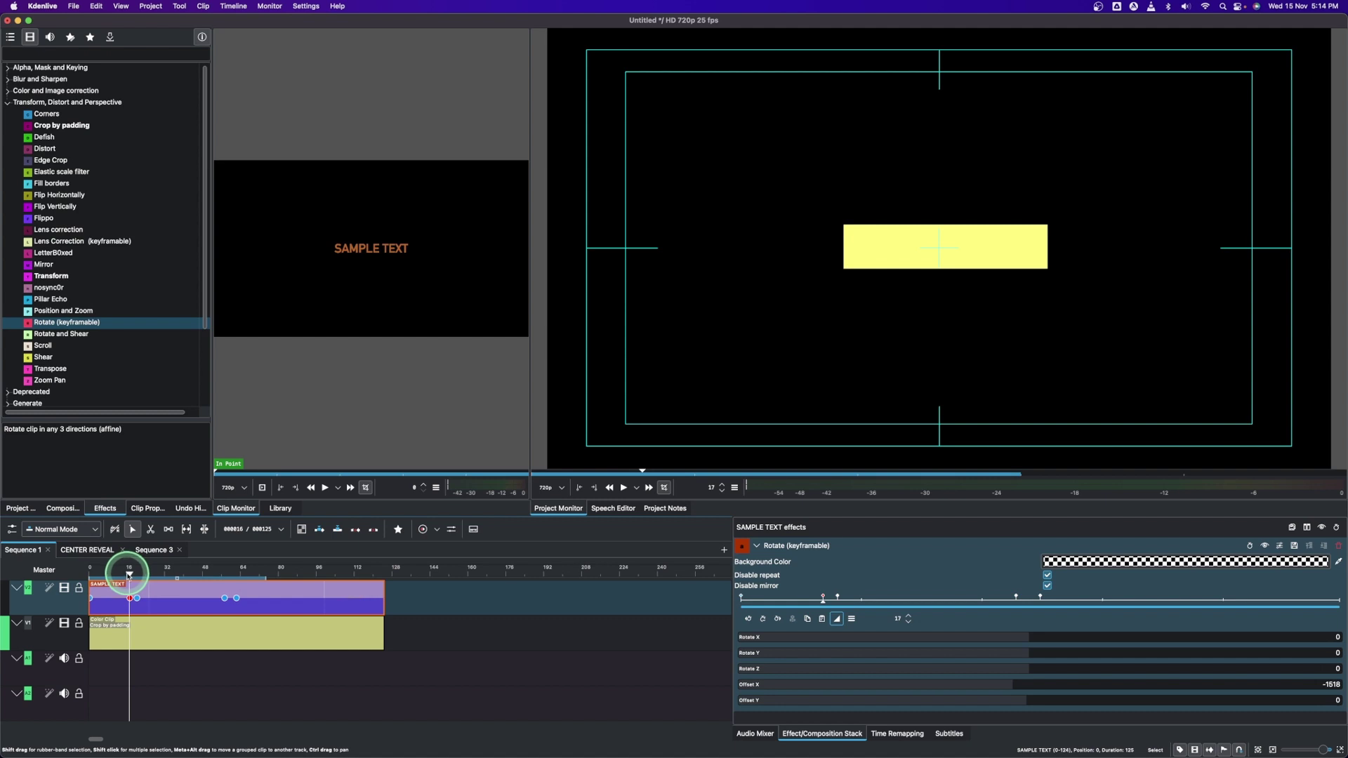
left_click_drag(129, 575, 82, 589)
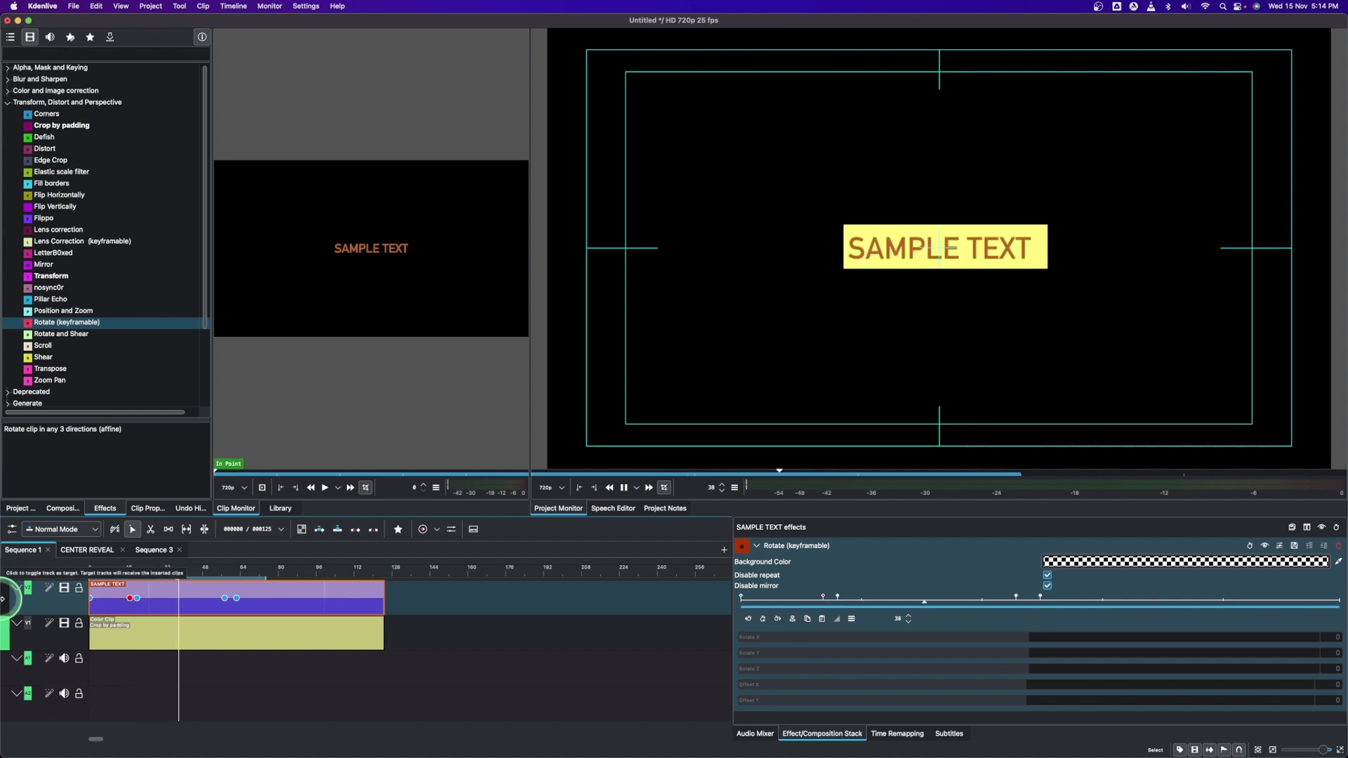
left_click(275, 594)
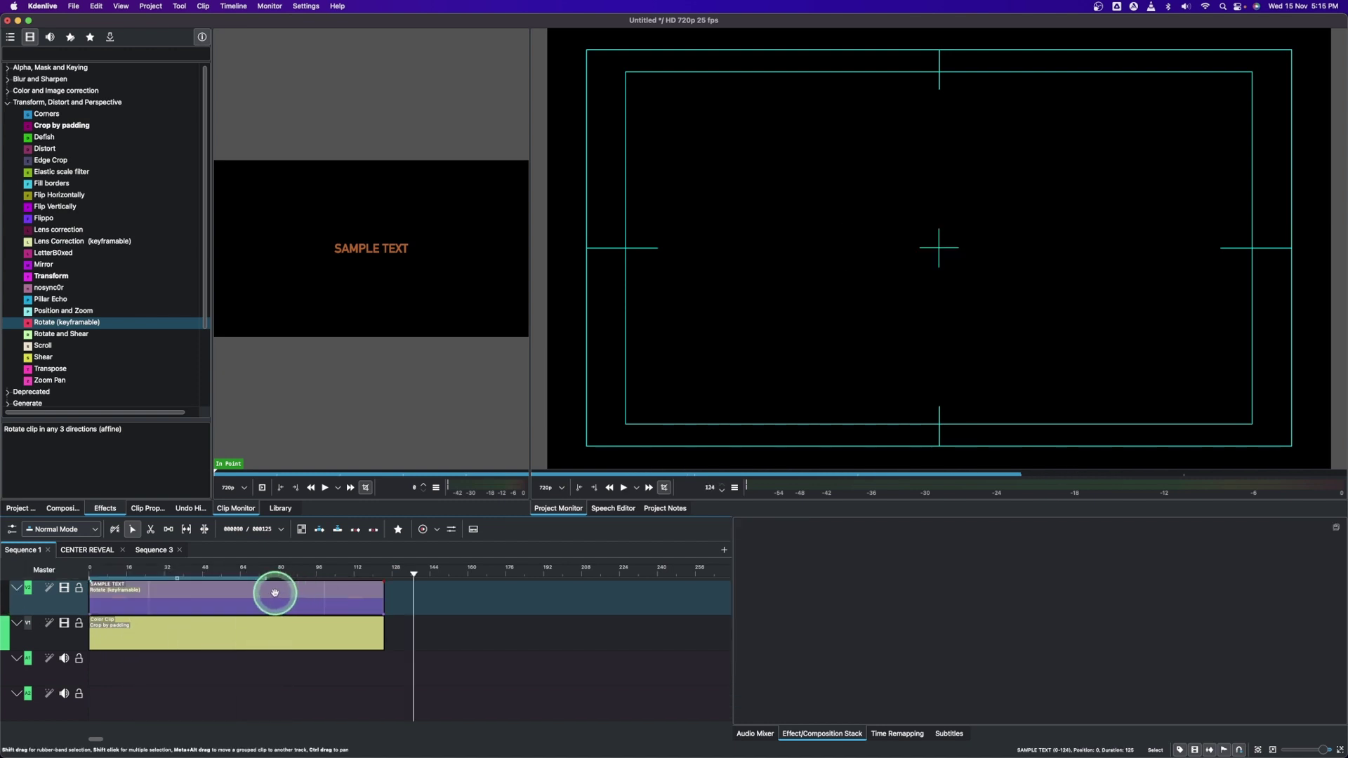
left_click(170, 568)
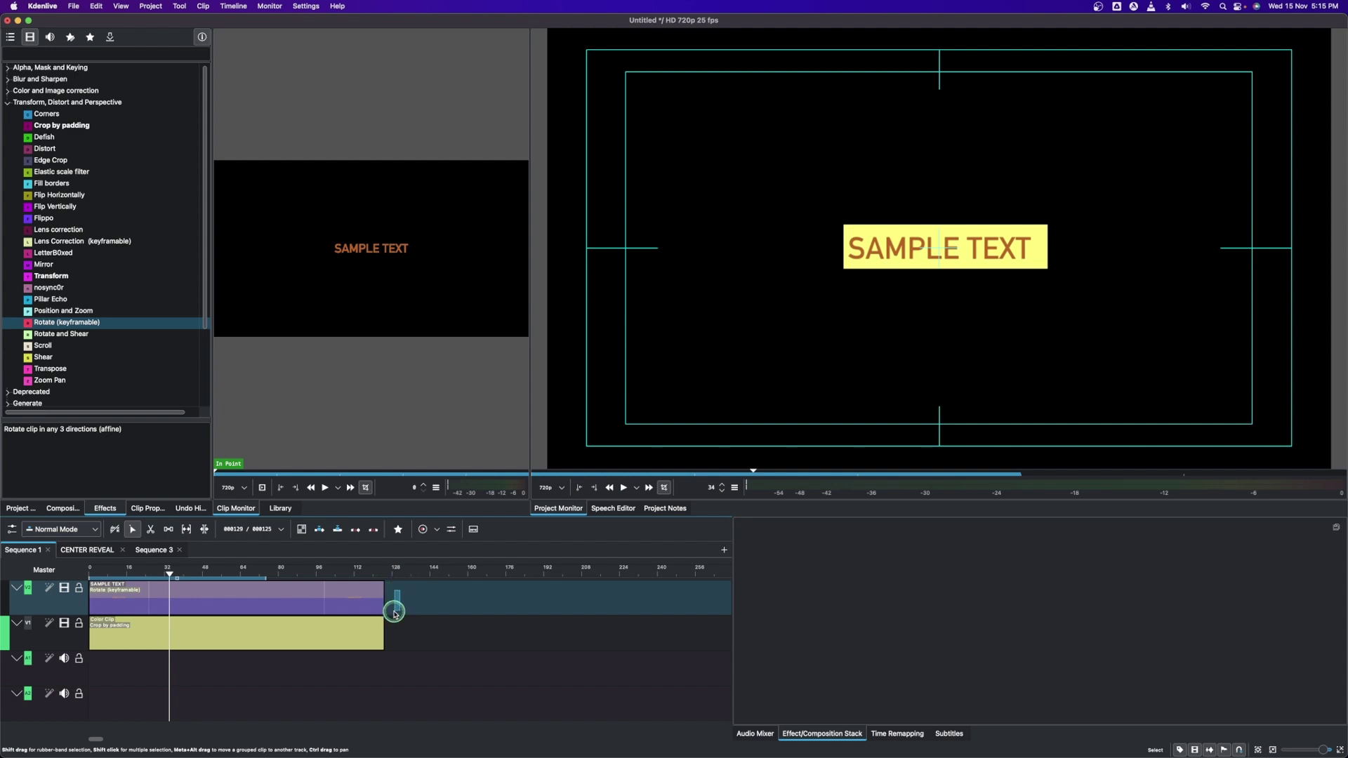
Create Sequence 4 from the selected SAMPLE TEXT and yellow box clips
left_click_drag(390, 636, 305, 645)
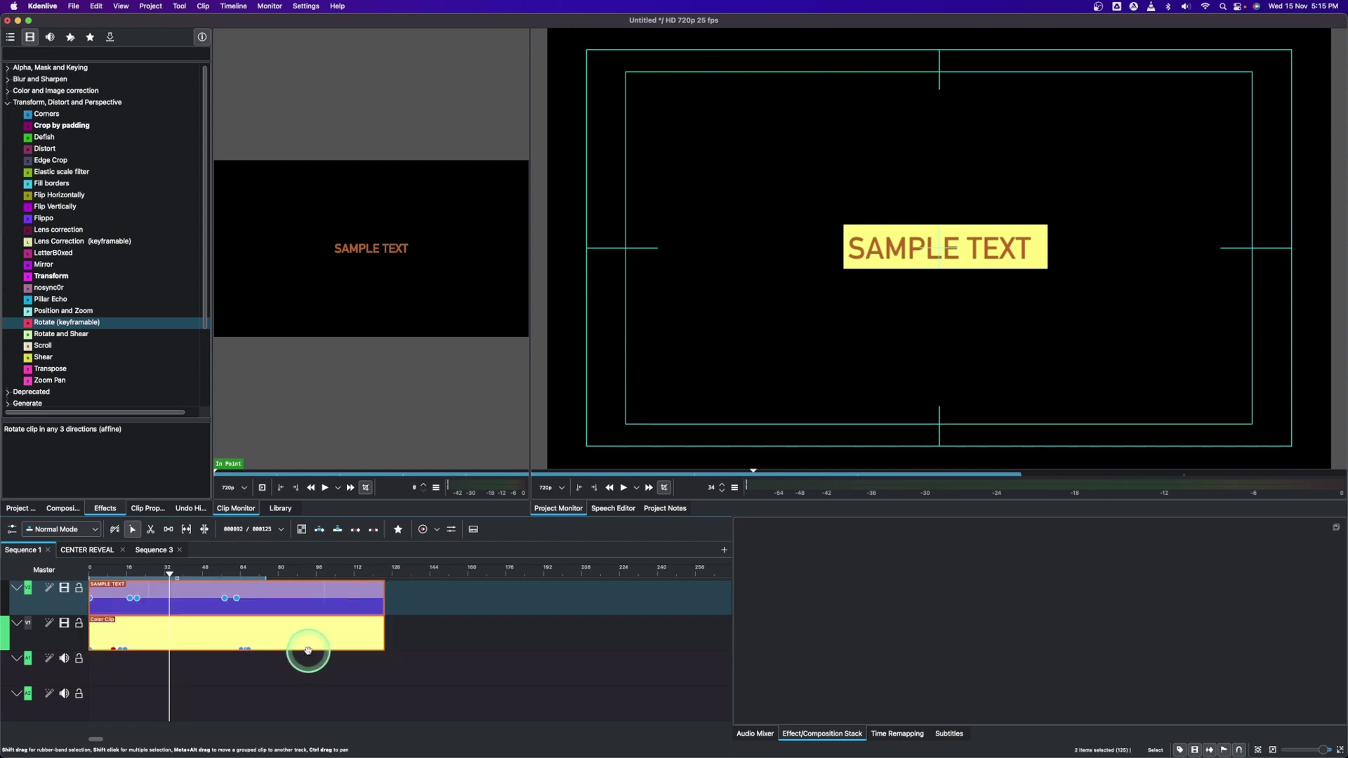
right_click(304, 641)
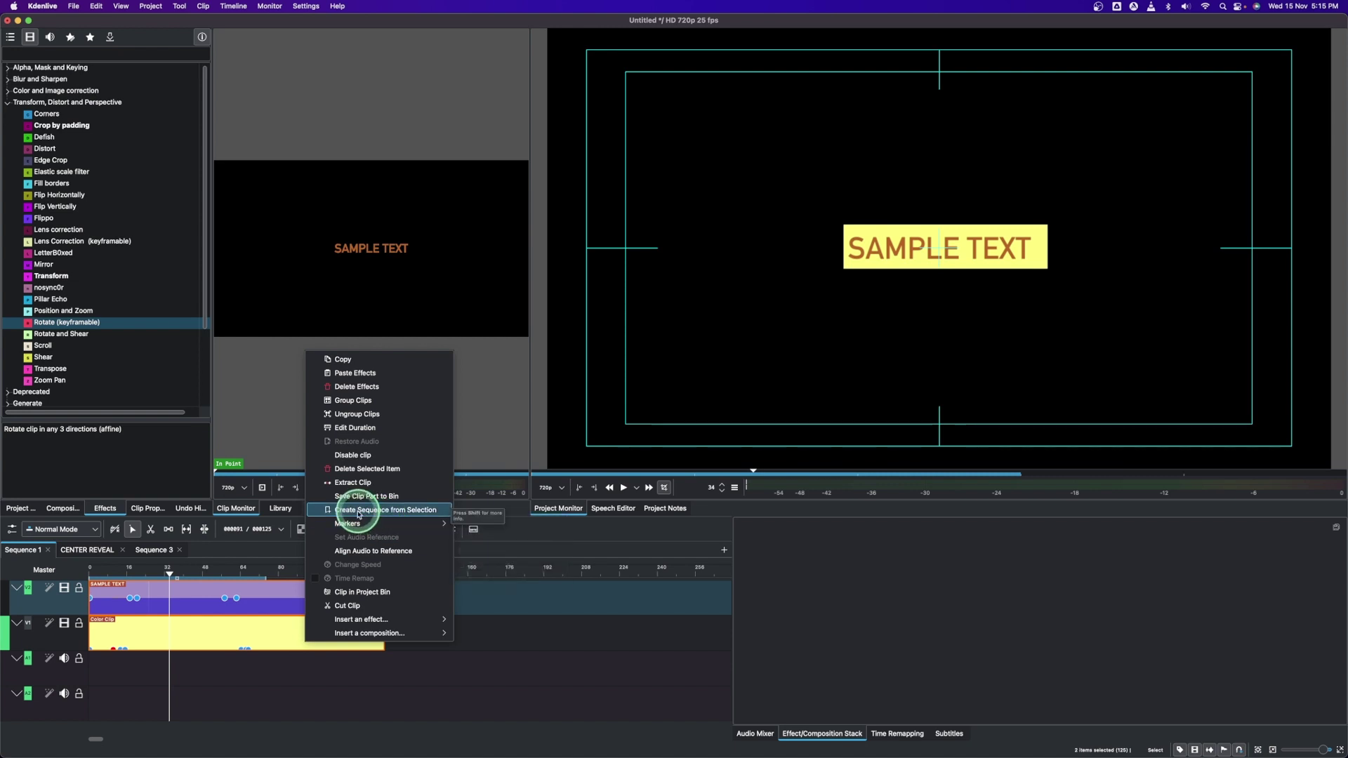
left_click(418, 515)
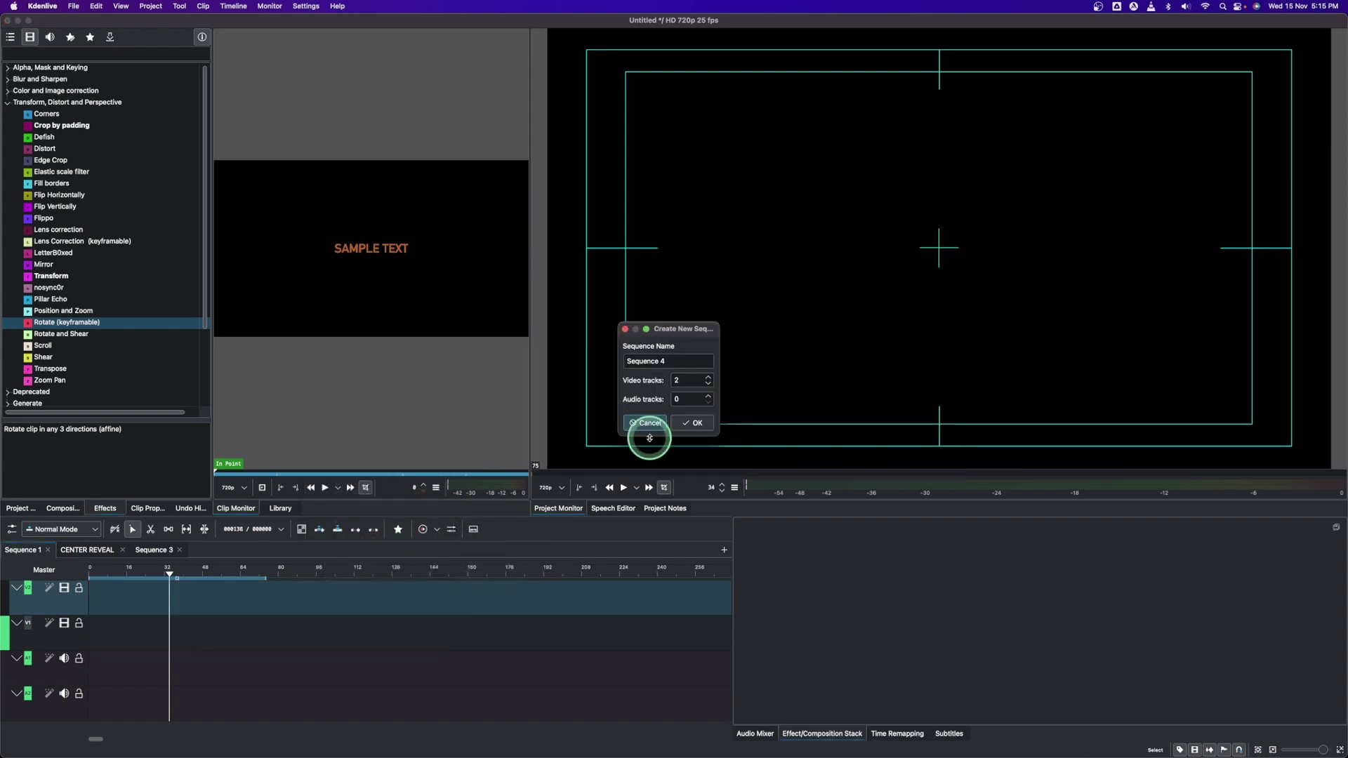
left_click(703, 425)
Place Sequence 4 from the project bin onto the timeline at frame 0
left_click(19, 509)
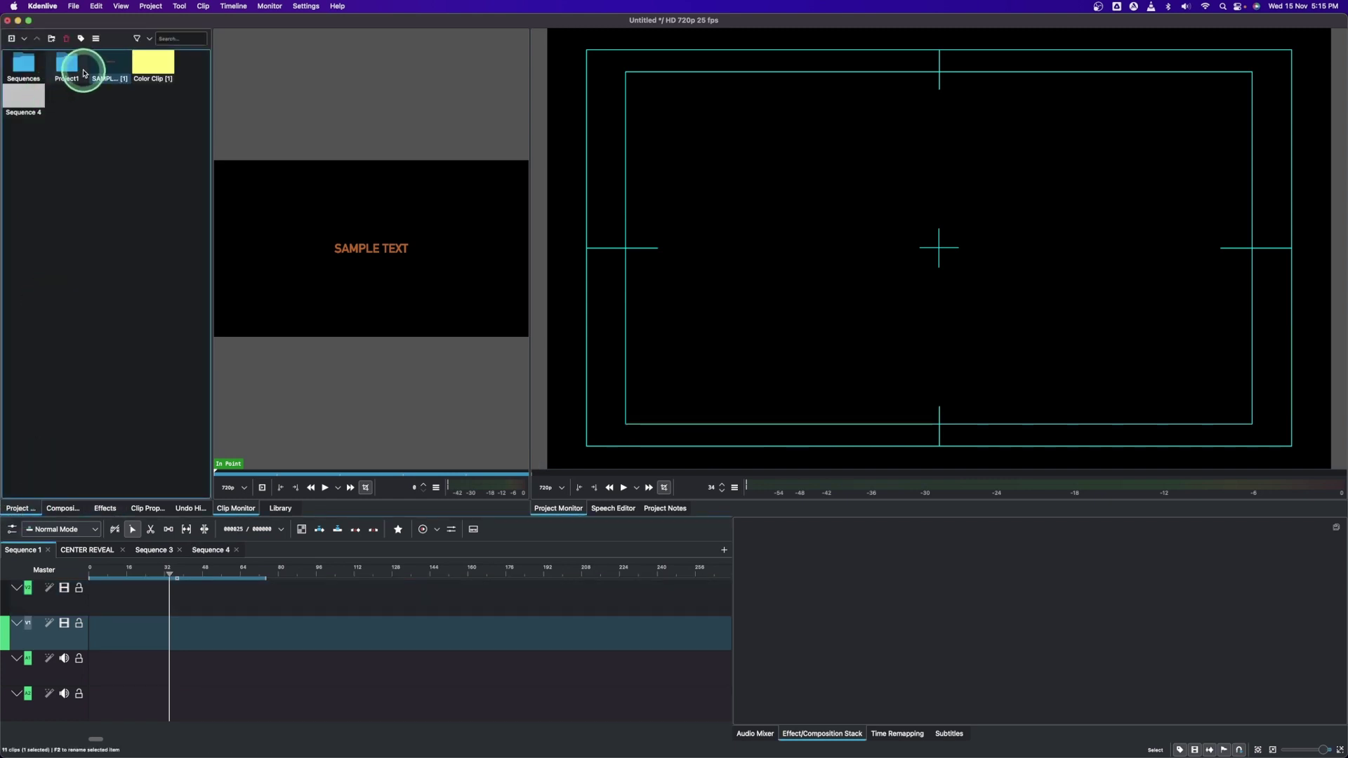
left_click_drag(83, 73, 168, 635)
left_click(90, 568)
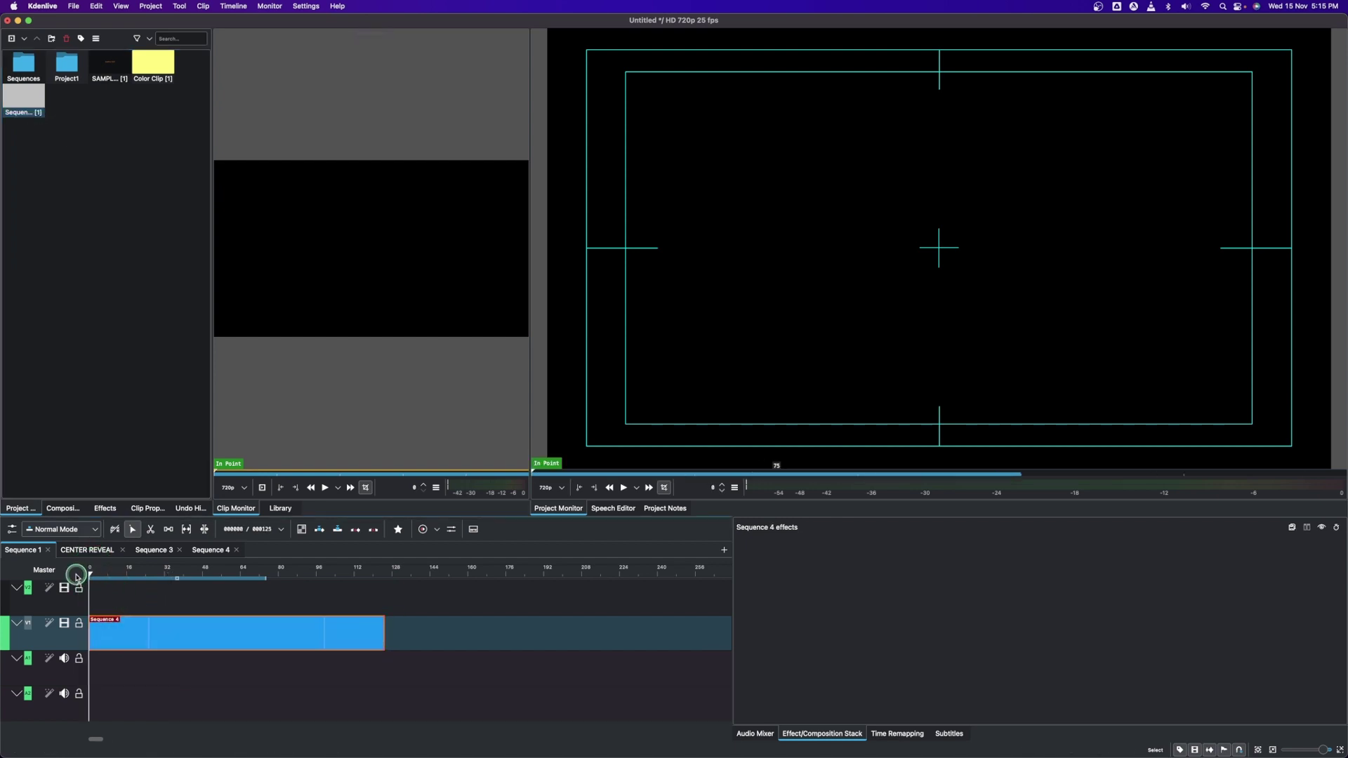
Trim the Sequence 4 clip to end at frame 84 and raise it to track V2
left_click_drag(88, 573, 287, 606)
left_click_drag(384, 628, 289, 627)
left_click_drag(156, 627, 154, 602)
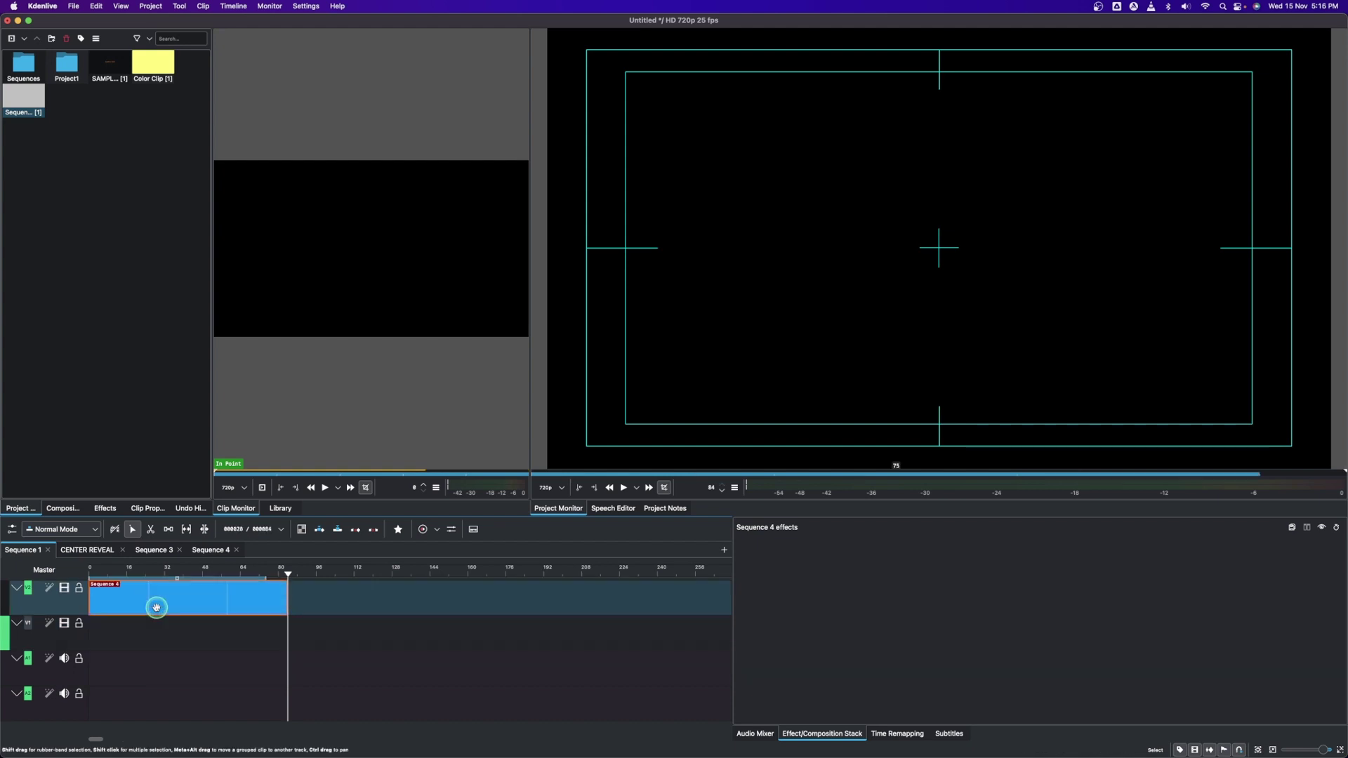
Place the mixkit field video from the Project1 folder on V1 at frame 0 and play the composite
left_click(49, 226)
double_click(63, 61)
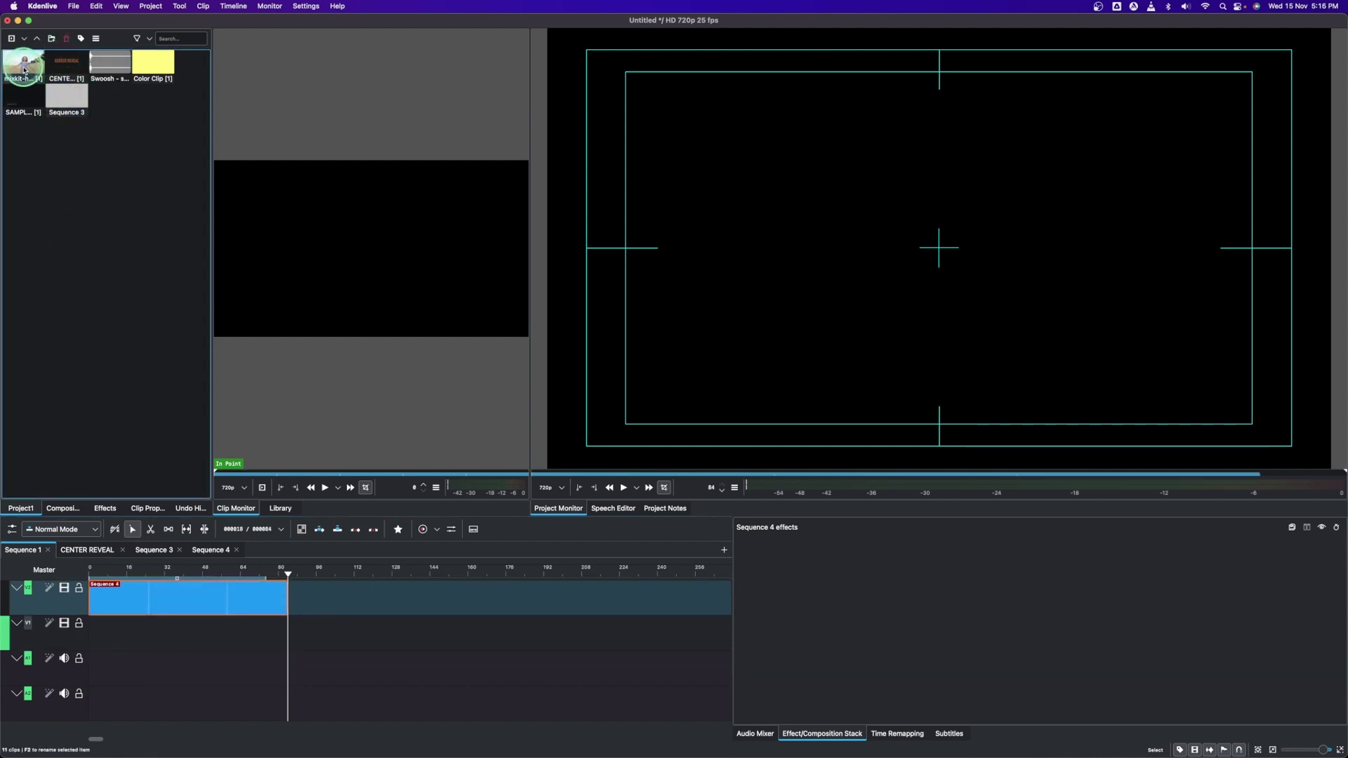
left_click_drag(24, 65, 94, 633)
left_click(89, 574)
key("space")
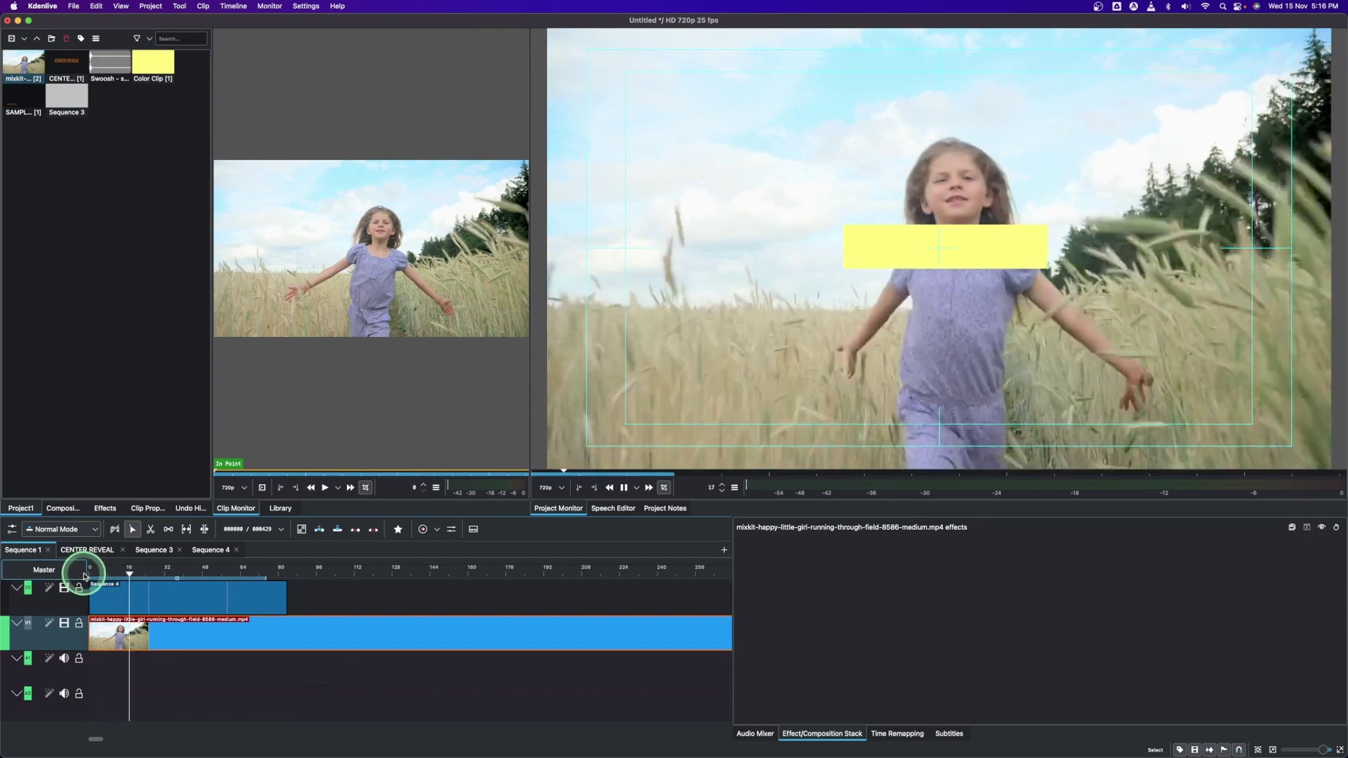